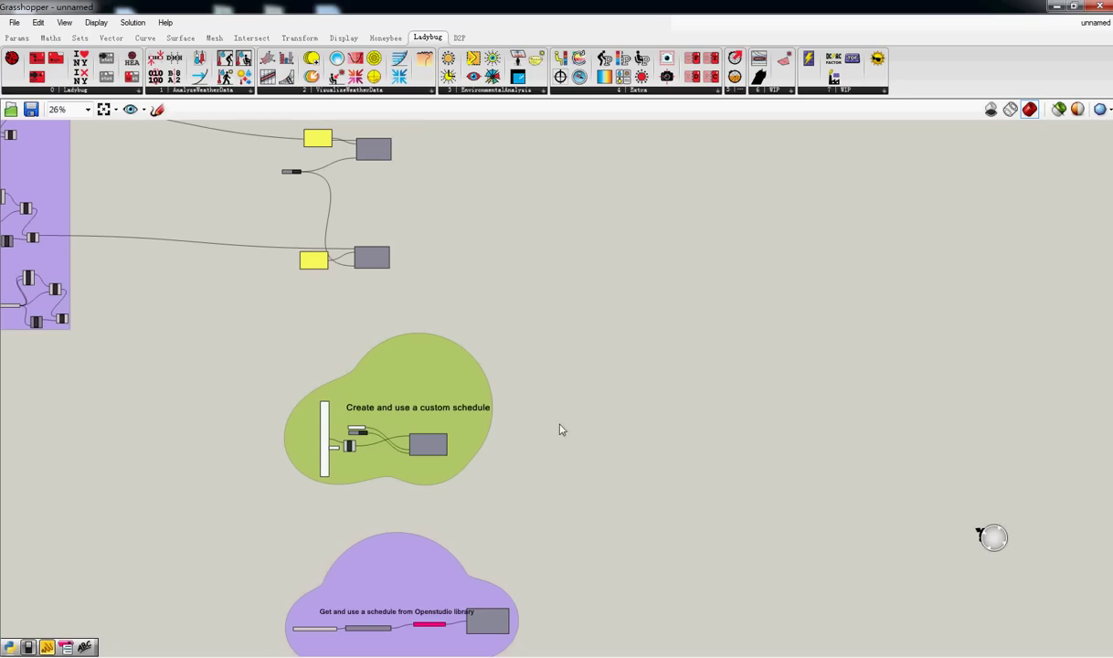
Step: Examine the geometry group and the three zone-creation components connected to it
right_drag(560, 430, 629, 427)
scroll(627, 427, down, 2)
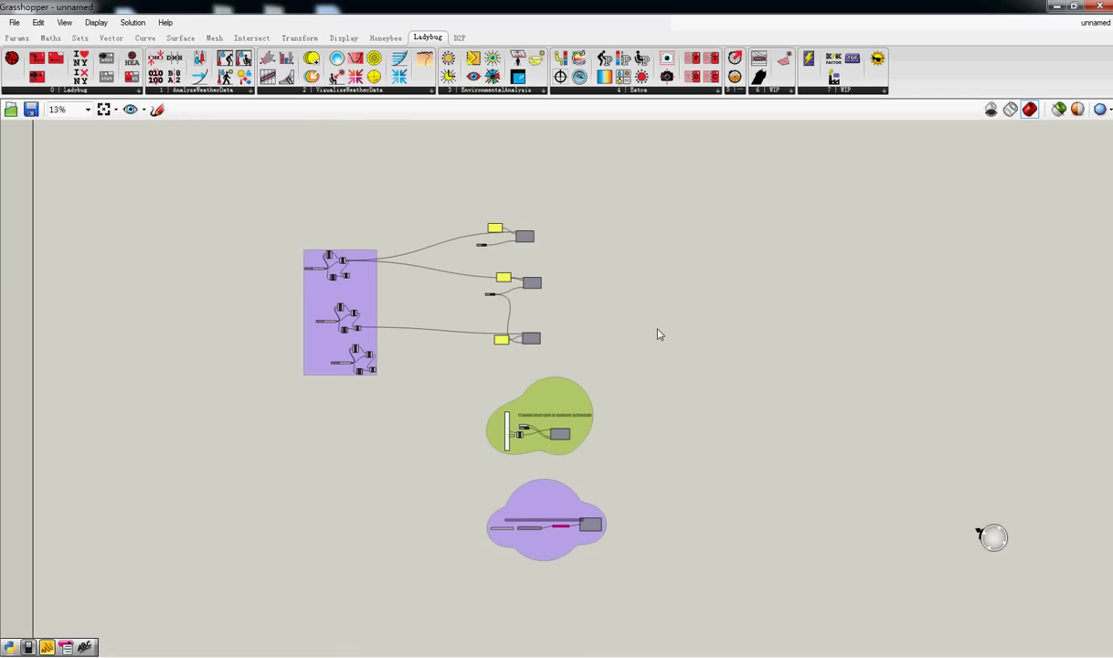
right_drag(599, 319, 606, 331)
right_drag(368, 305, 448, 304)
scroll(448, 304, up, 5)
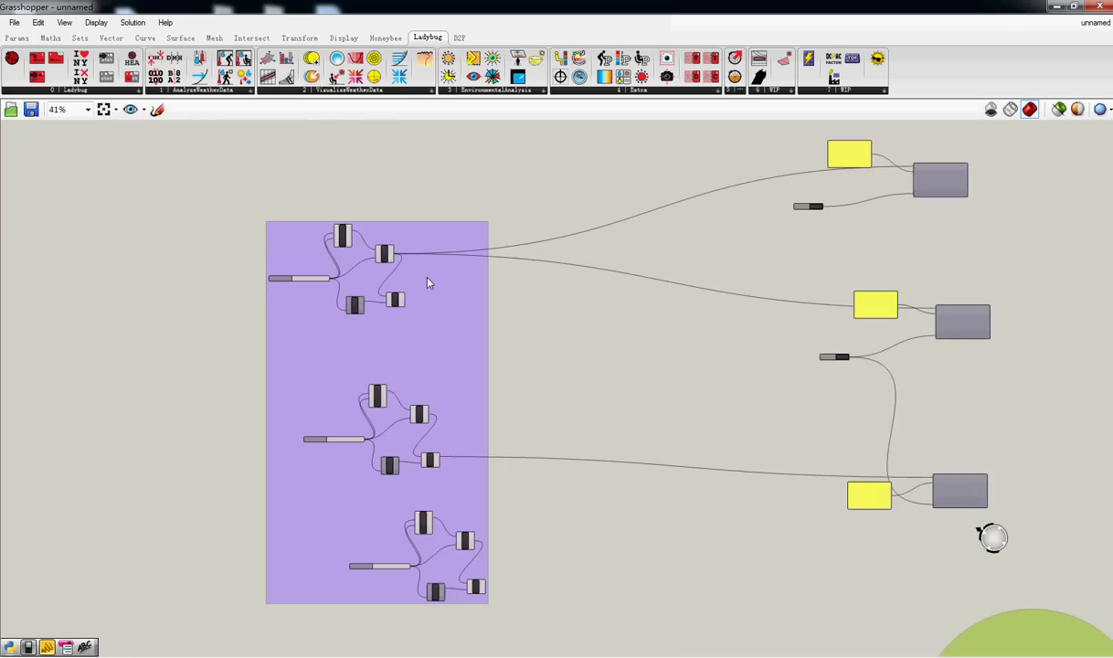
right_drag(444, 527, 416, 324)
right_drag(812, 326, 149, 530)
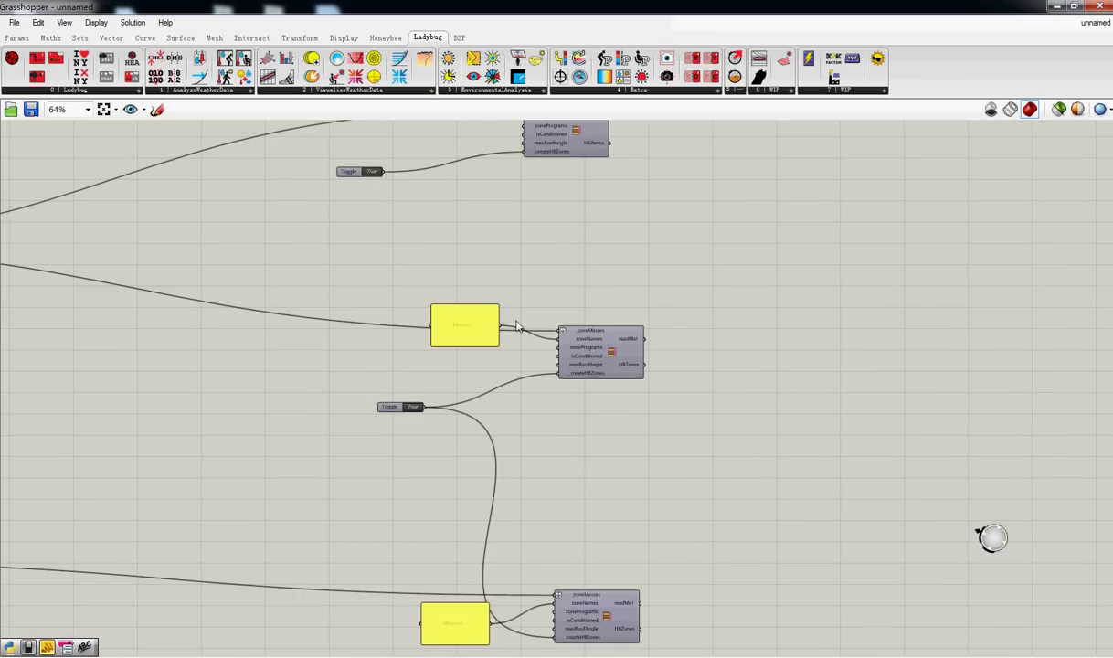
right_drag(472, 259, 505, 477)
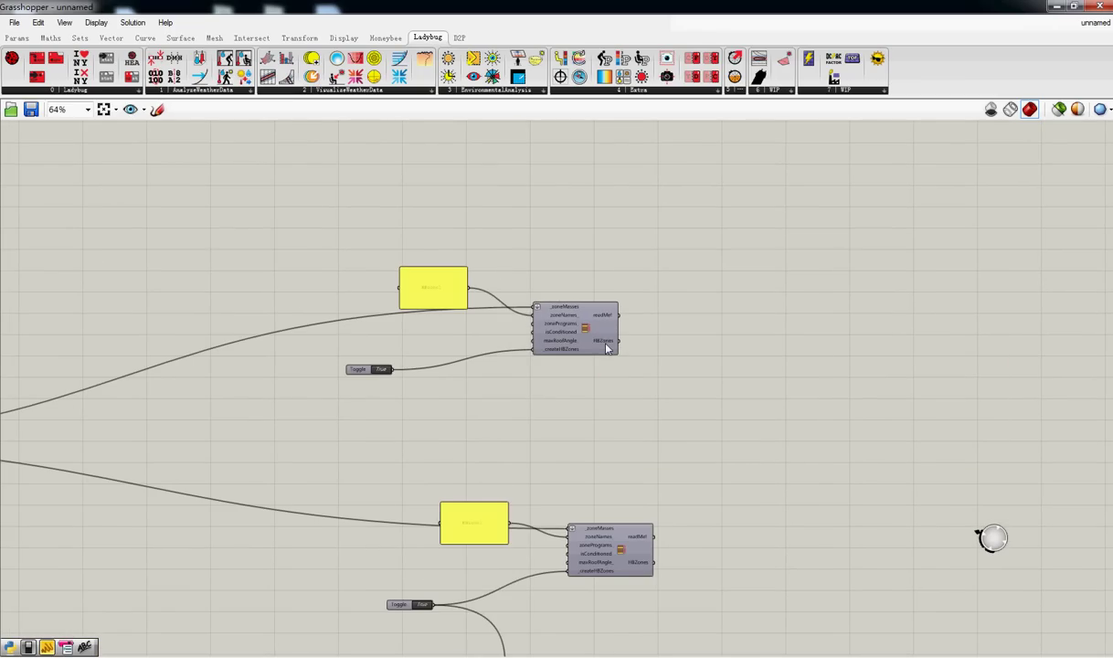
scroll(592, 331, down, 3)
scroll(605, 437, up, 3)
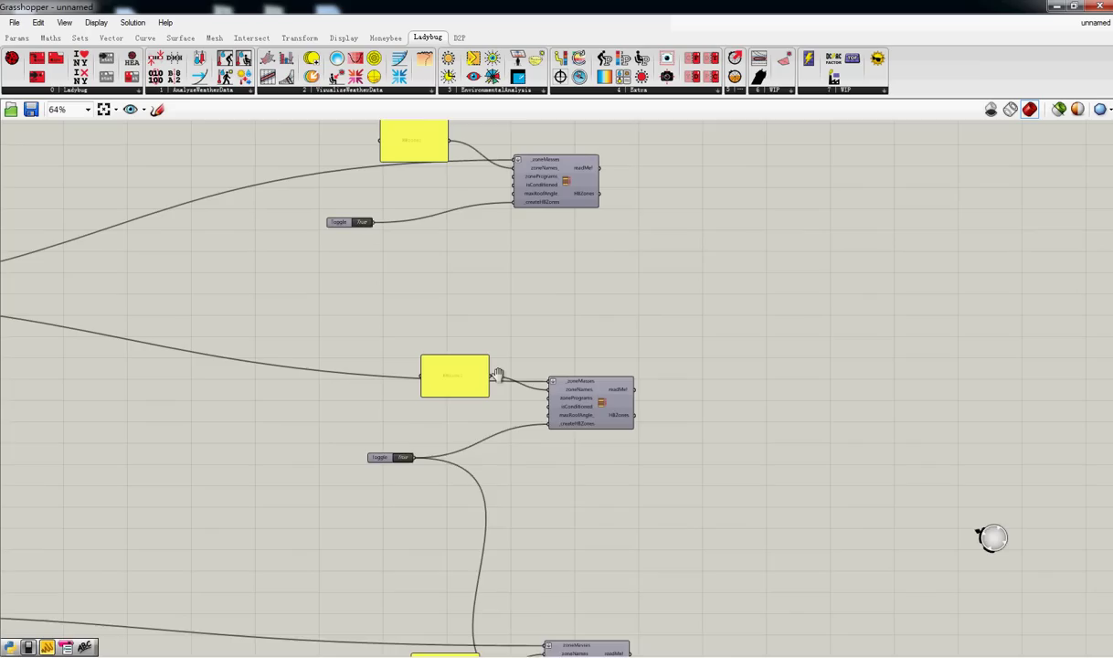
Step: Rename the middle zone's name panel HBzone2 and open the lowest zone's name panel for editing
scroll(481, 359, up, 3)
scroll(482, 356, down, 4)
scroll(490, 437, up, 4)
right_drag(521, 173, 520, 286)
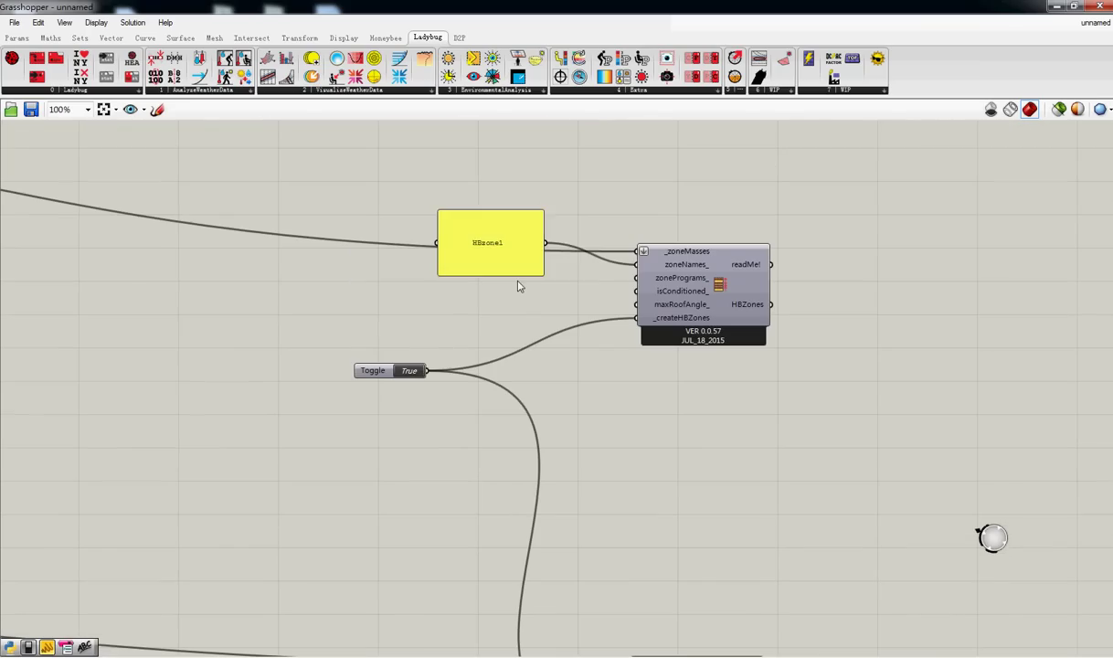
double_click(507, 248)
click(511, 226)
key(BackSpace)
text(2)
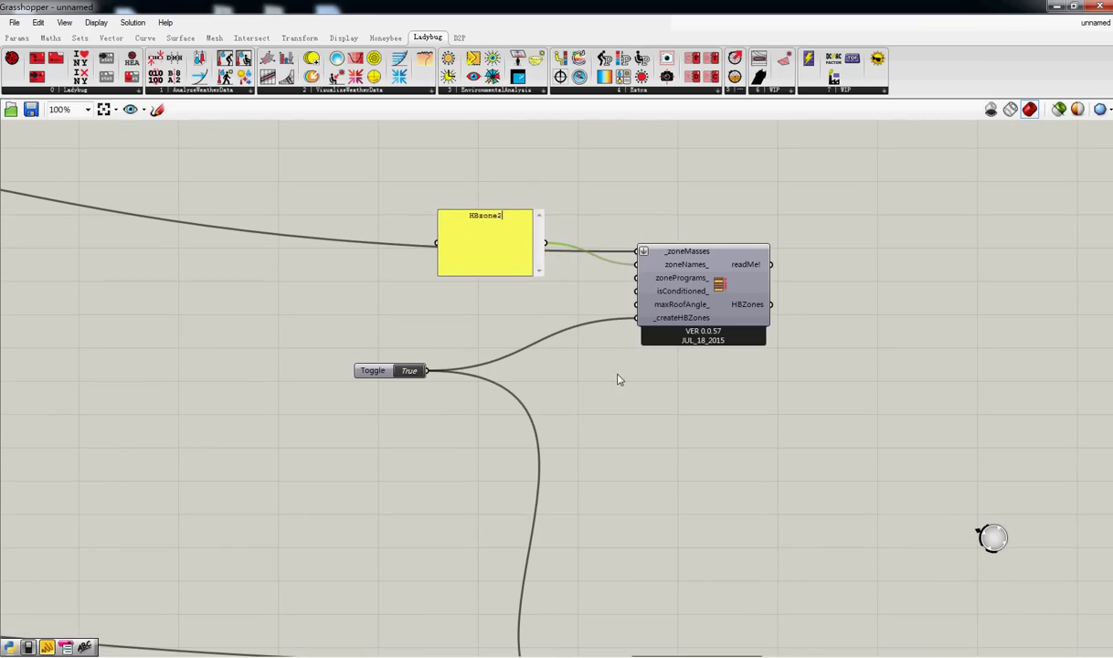
click(625, 463)
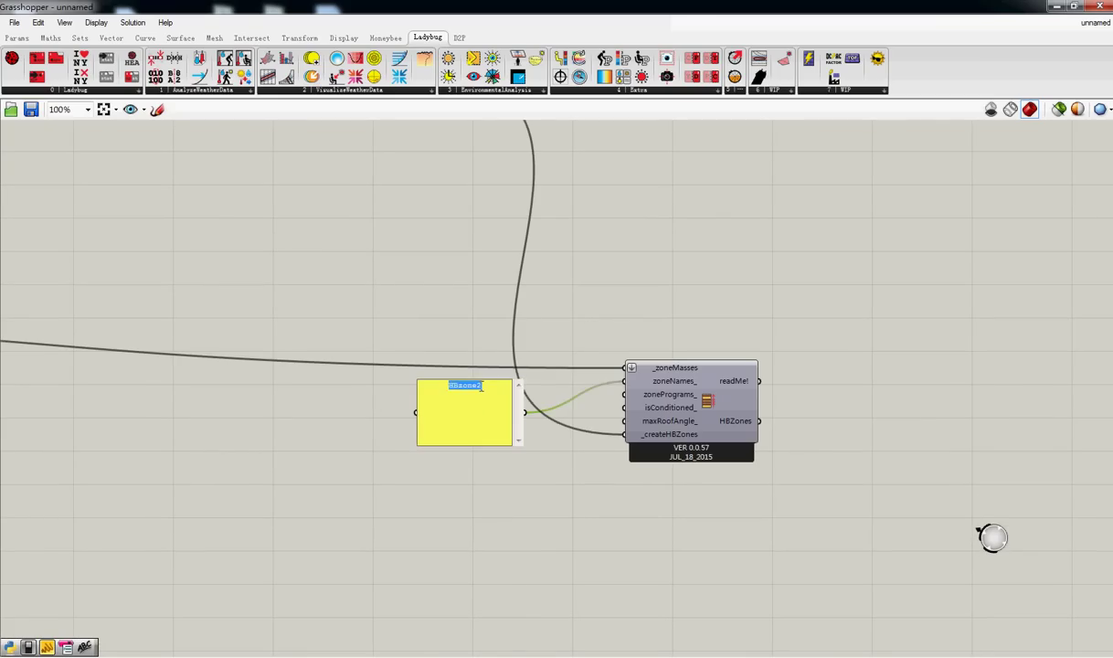
click(486, 402)
Step: Examine the custom schedule group and the group that gets a schedule from the Openstudio library
scroll(561, 358, down, 5)
scroll(539, 548, up, 4)
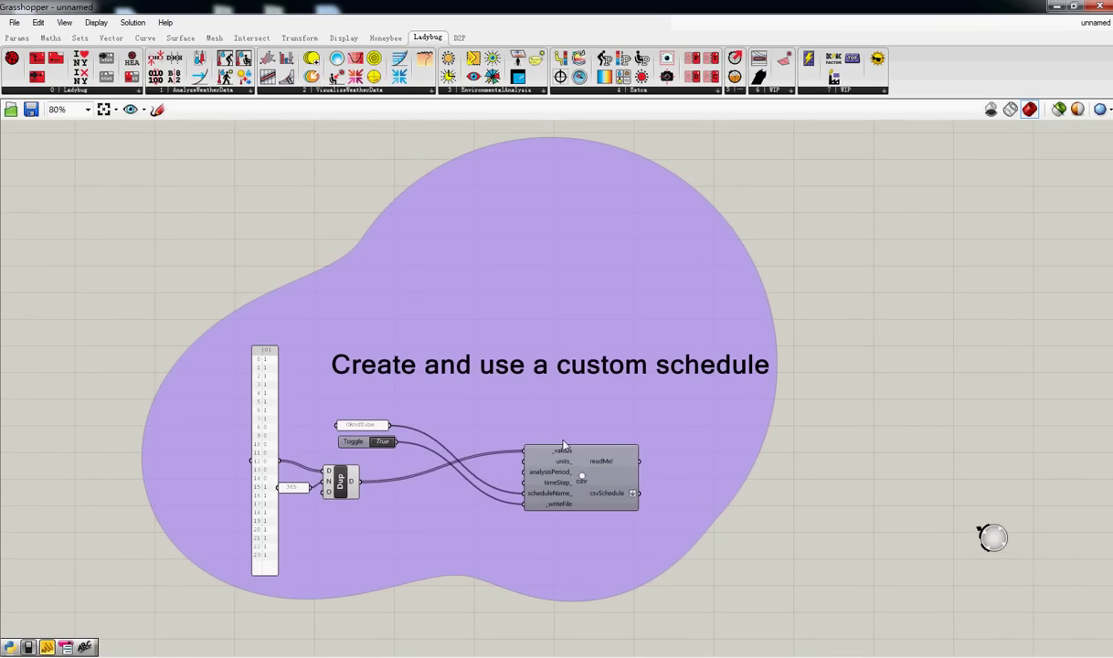
mouse_move(628, 498)
right_drag(682, 367, 658, 395)
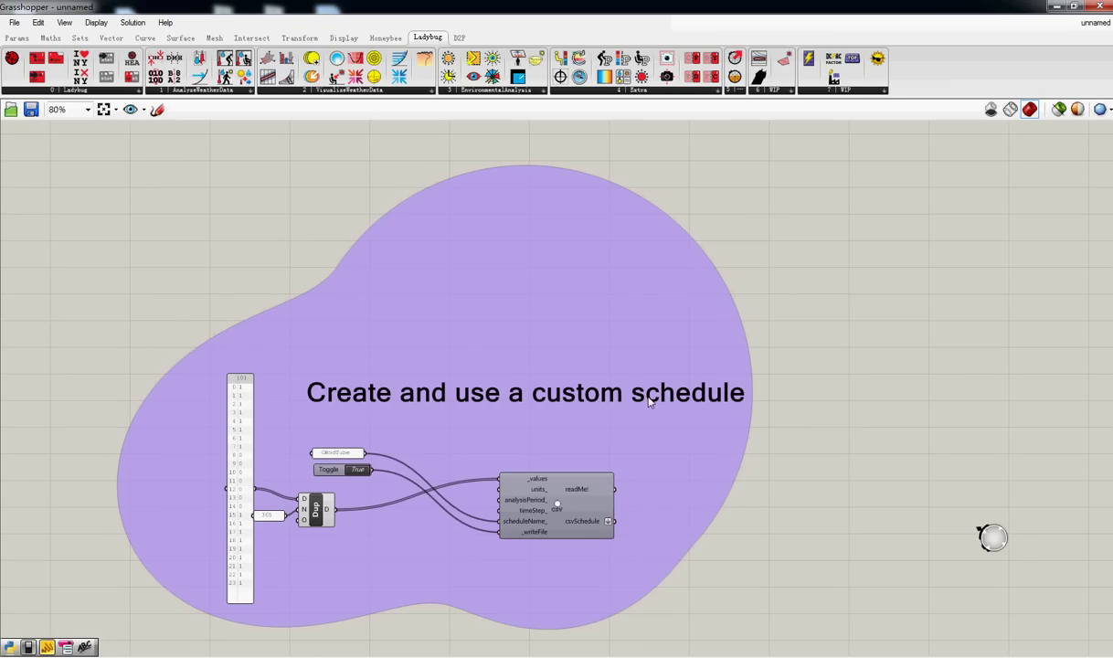
scroll(650, 405, down, 5)
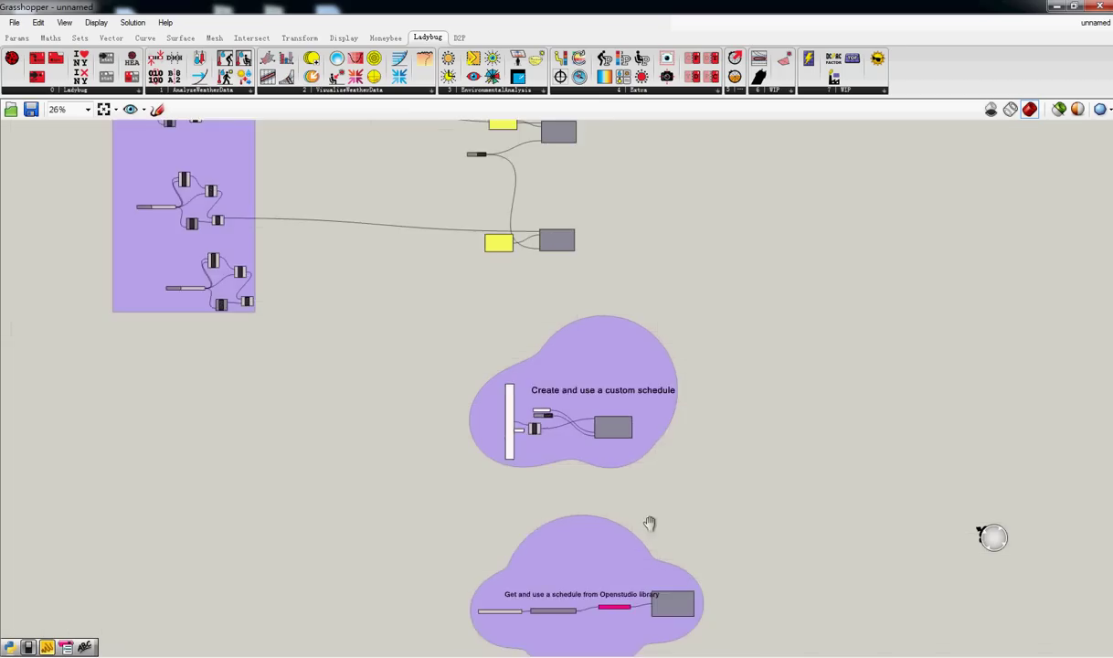
right_drag(649, 523, 596, 325)
scroll(556, 445, up, 5)
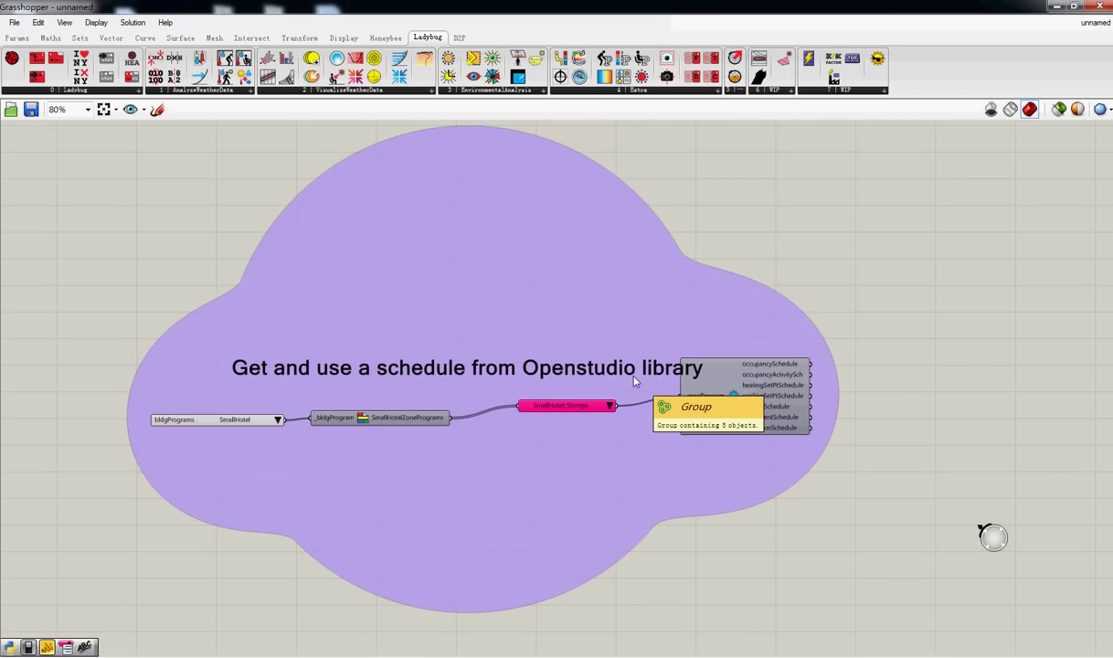
Step: Add a Honeybee_AddEarthtube component in the empty canvas area beside the zones and review its schedules_ input description
scroll(640, 402, down, 6)
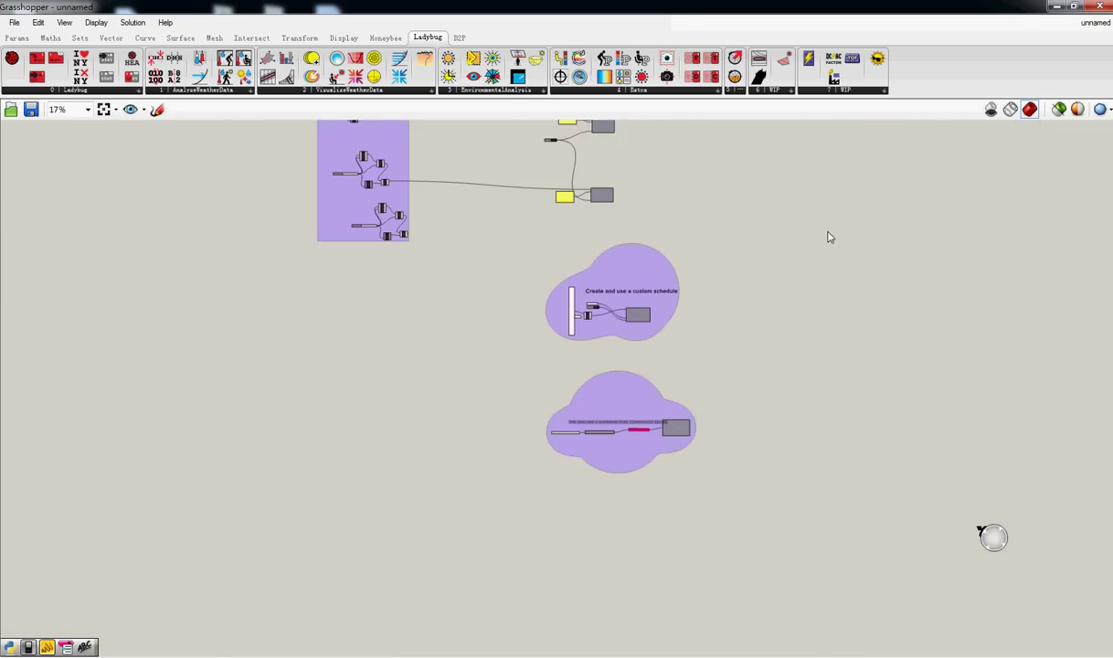
right_drag(859, 227, 585, 381)
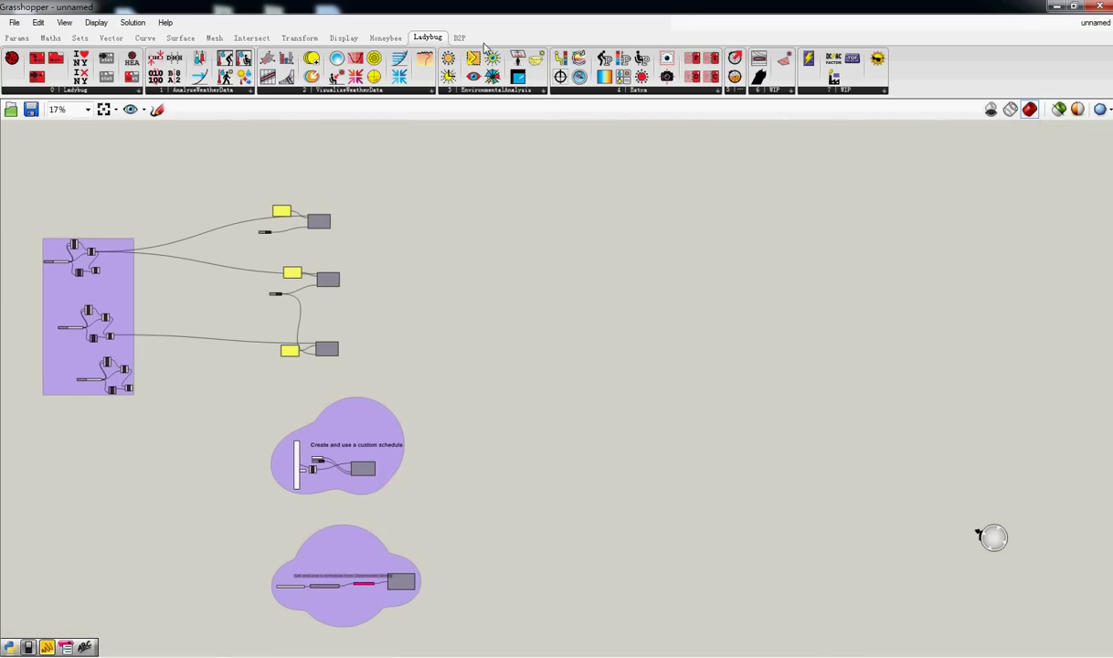
double_click(487, 397)
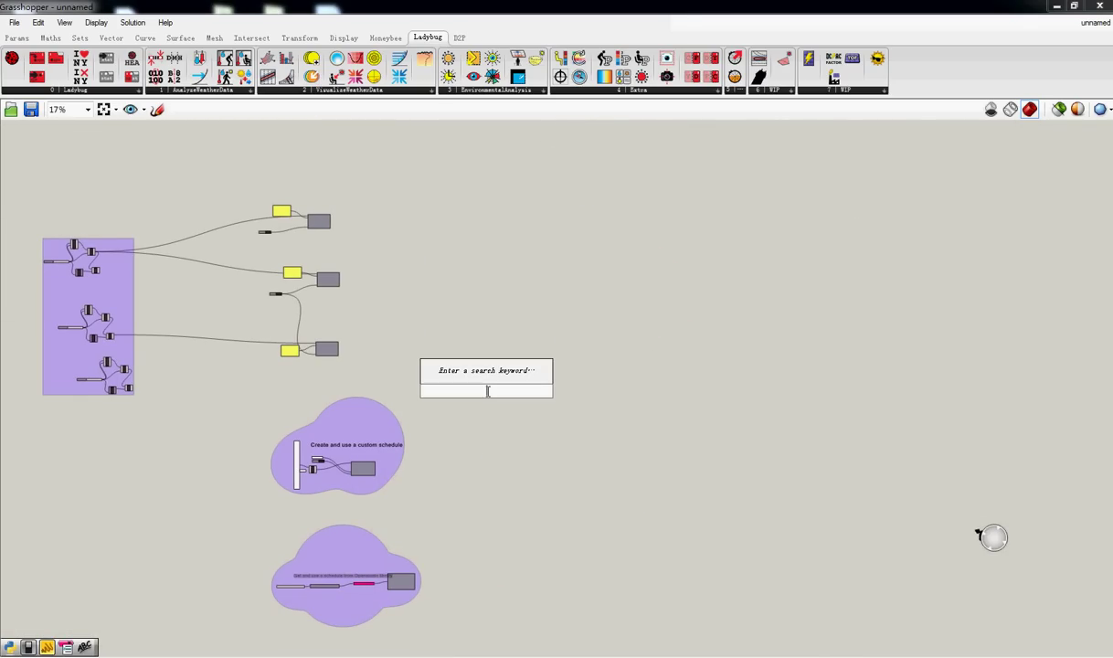
text(adde)
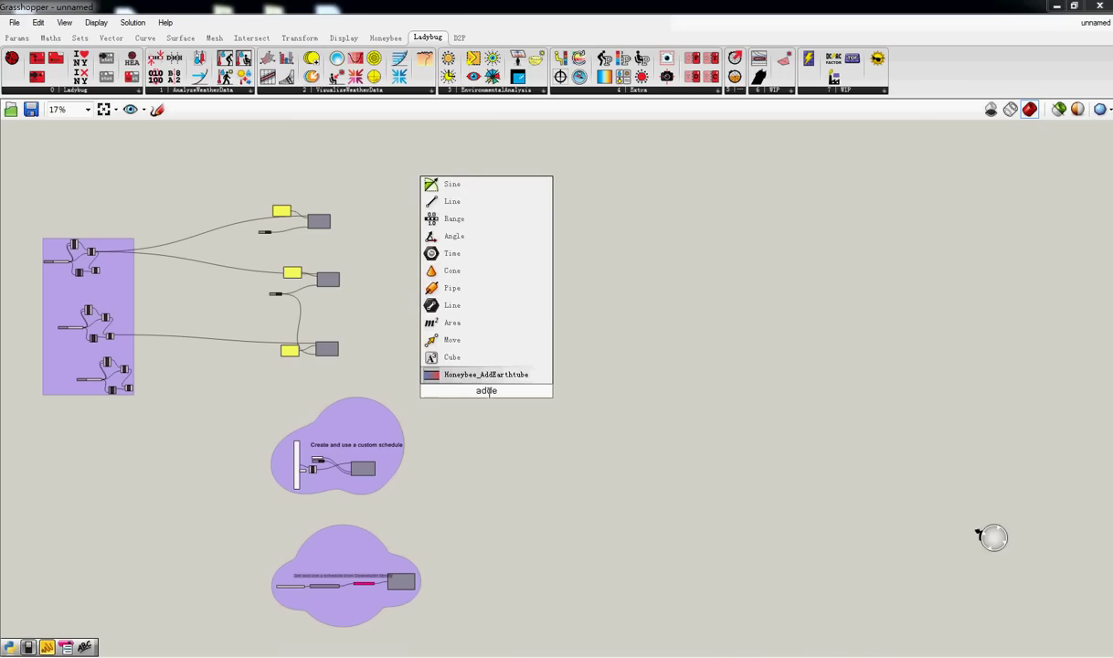
click(495, 382)
scroll(512, 400, up, 5)
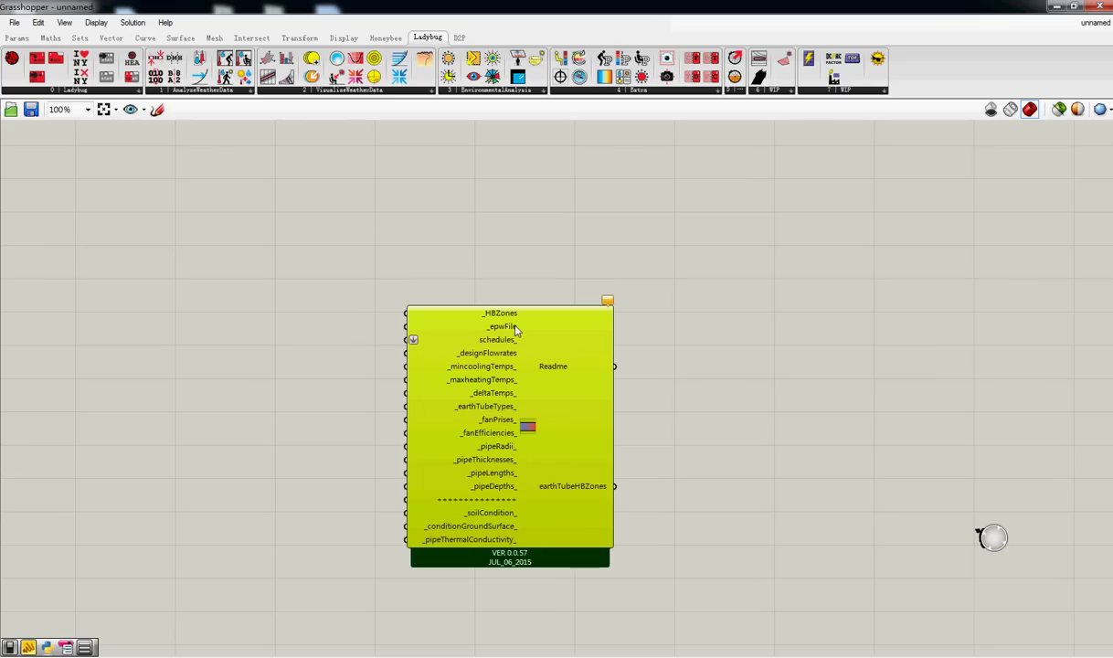
mouse_move(515, 328)
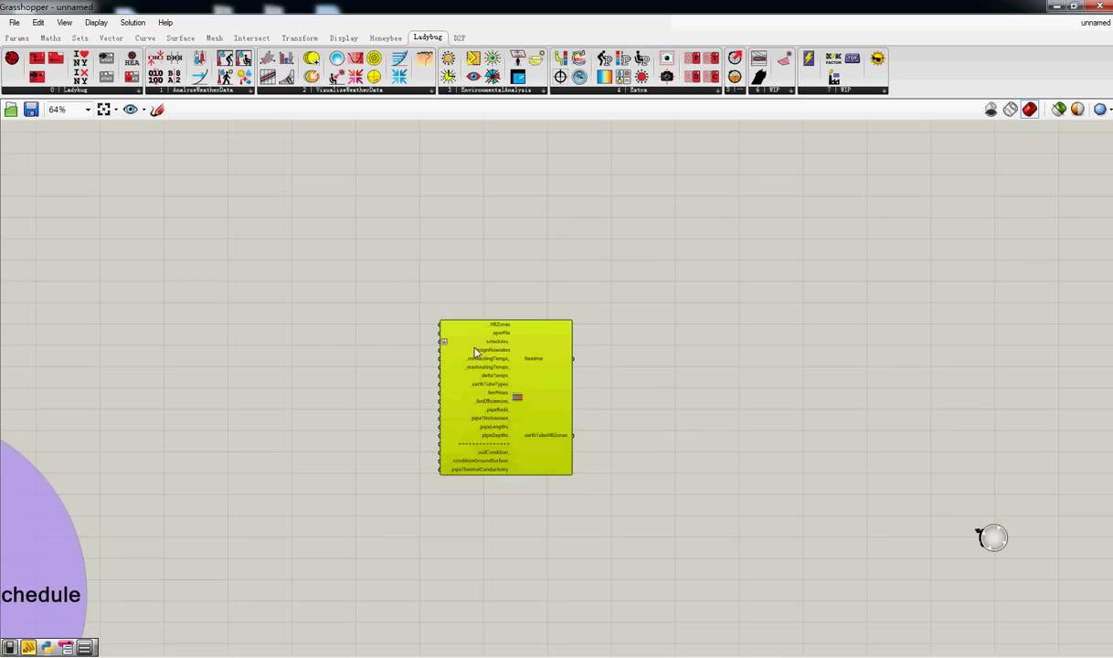
scroll(498, 347, up, 3)
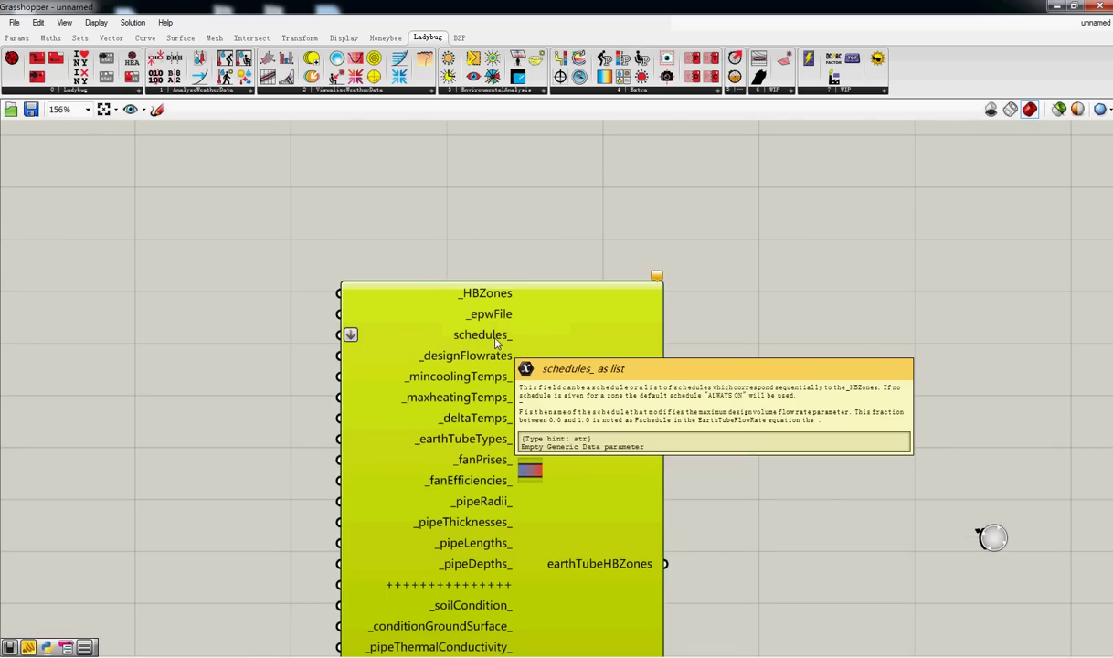
Step: Move the earth tube component closer to the zones and connect the top and middle zones' HBZones outputs to its _HBZones input
scroll(496, 341, down, 5)
right_drag(509, 373, 750, 482)
drag(802, 487, 758, 370)
right_drag(410, 268, 425, 333)
scroll(465, 363, up, 4)
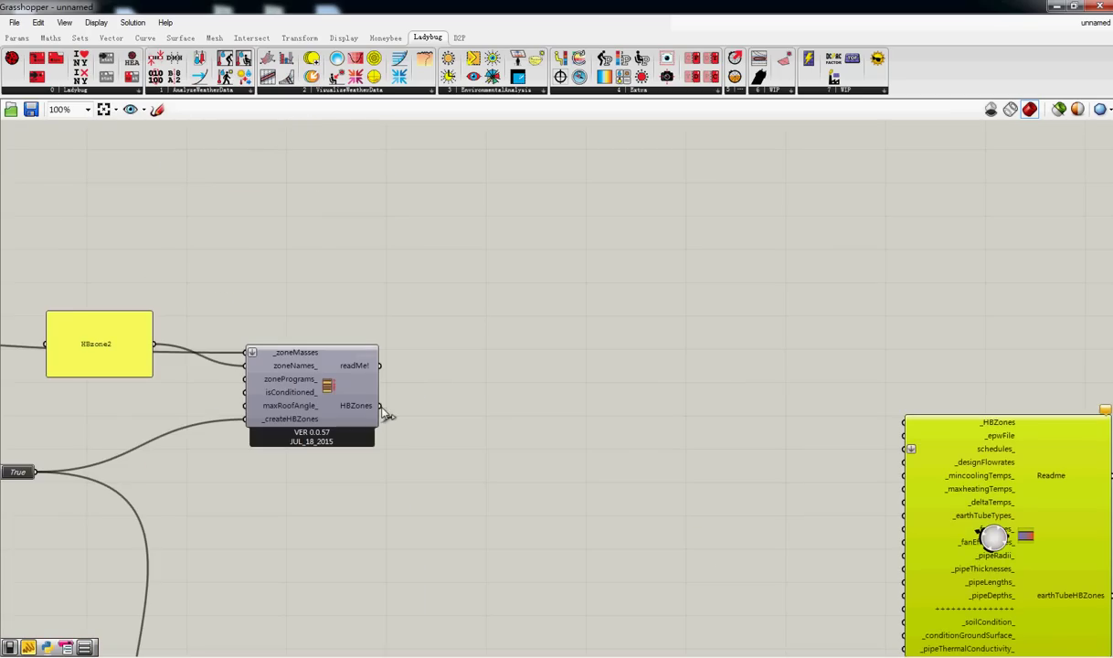
right_drag(402, 251, 414, 361)
scroll(449, 395, down, 2)
drag(346, 254, 718, 486)
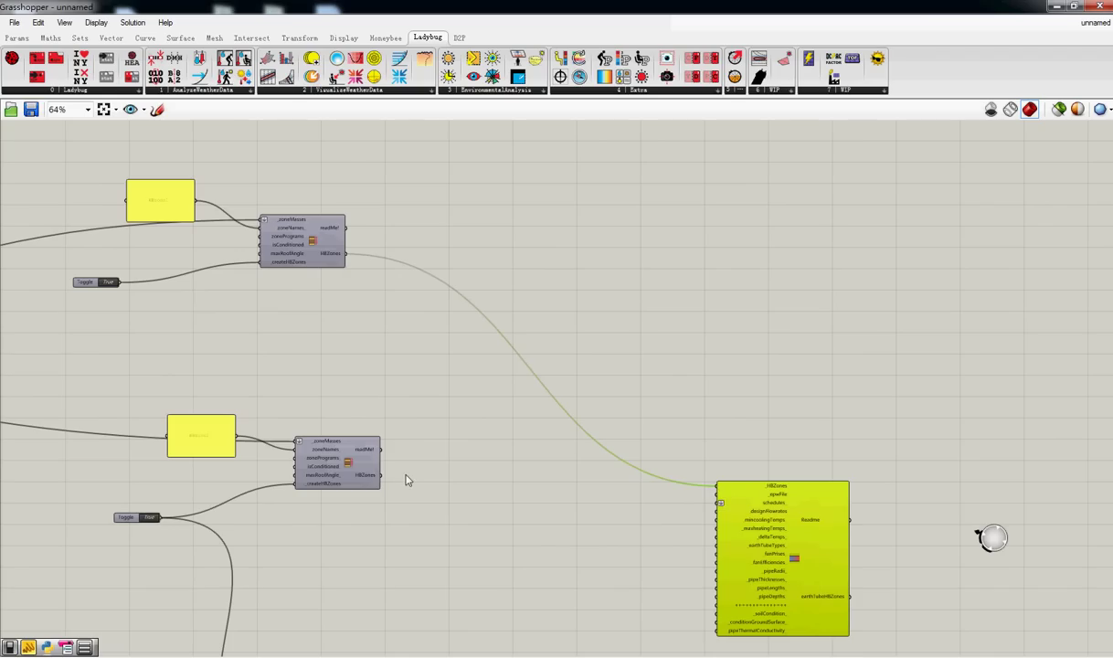
shift+drag(380, 475, 719, 486)
Step: Place a Ladybug_Open EPW Weather File component above the earth tube component and connect its epwFile output to _epwFile
click(590, 391)
double_click(629, 348)
click(52, 92)
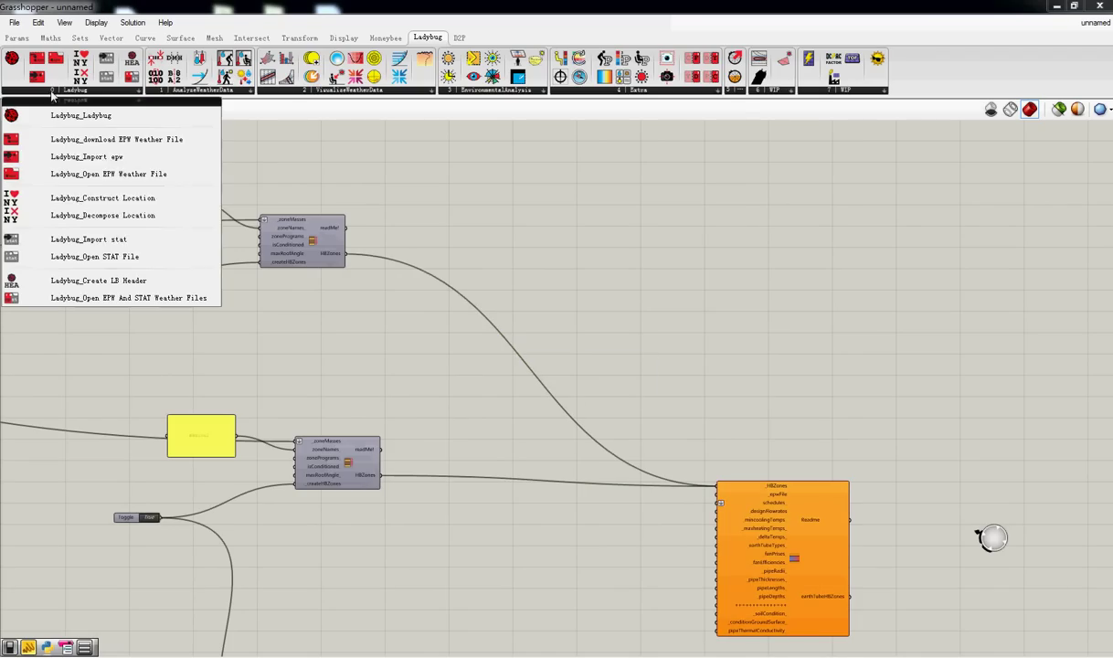
drag(116, 175, 678, 407)
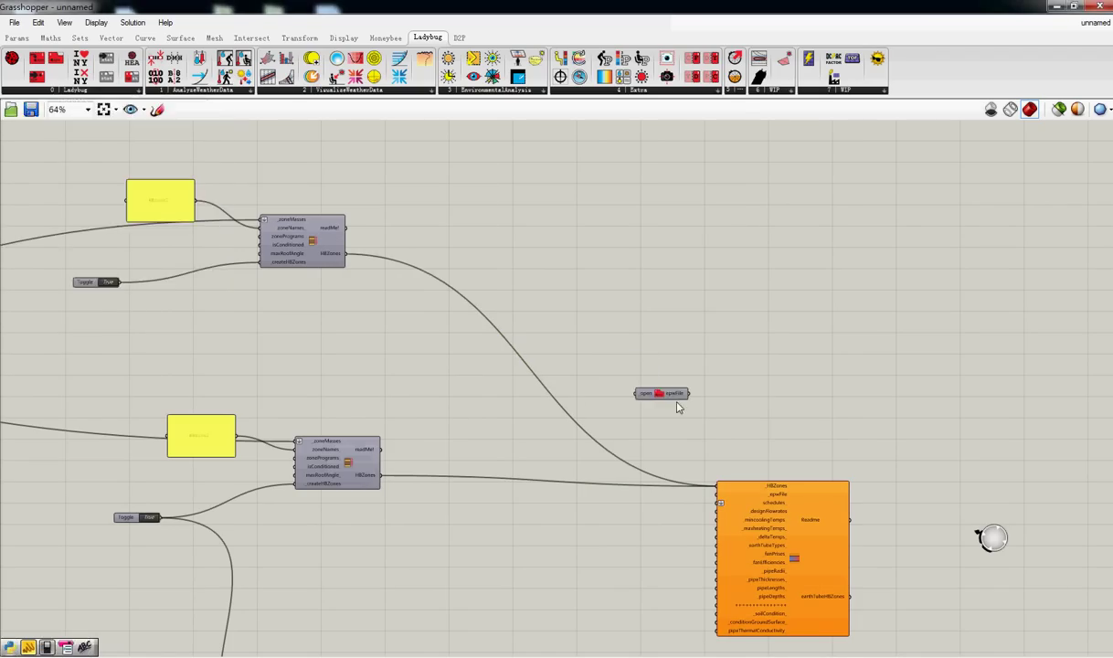
right_drag(677, 408, 492, 340)
drag(462, 315, 492, 417)
Step: Add a Boolean Toggle to the weather file component's _open input, set it to True and open JPN_Osaka.477710_IWEC.epw
double_click(393, 302)
text(boo)
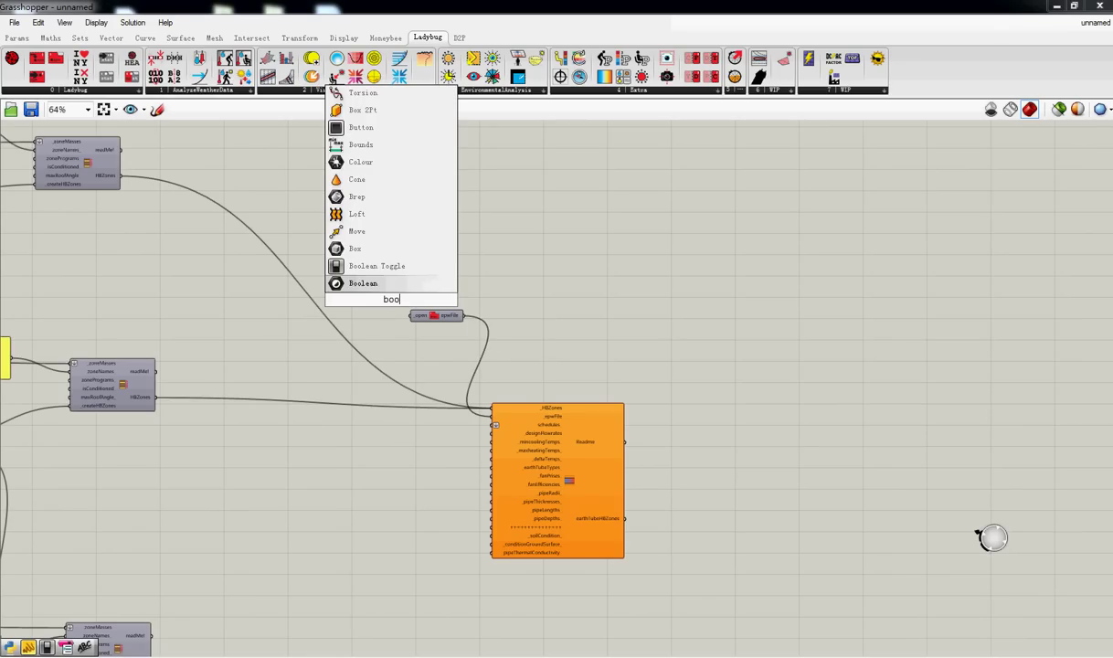
click(386, 266)
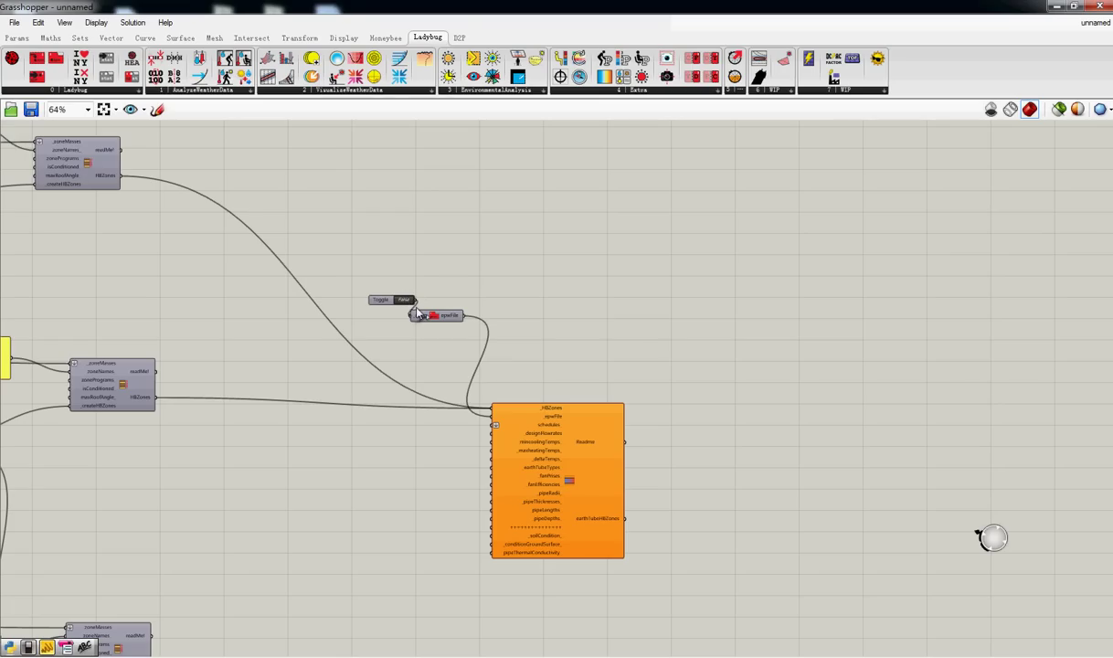
double_click(404, 301)
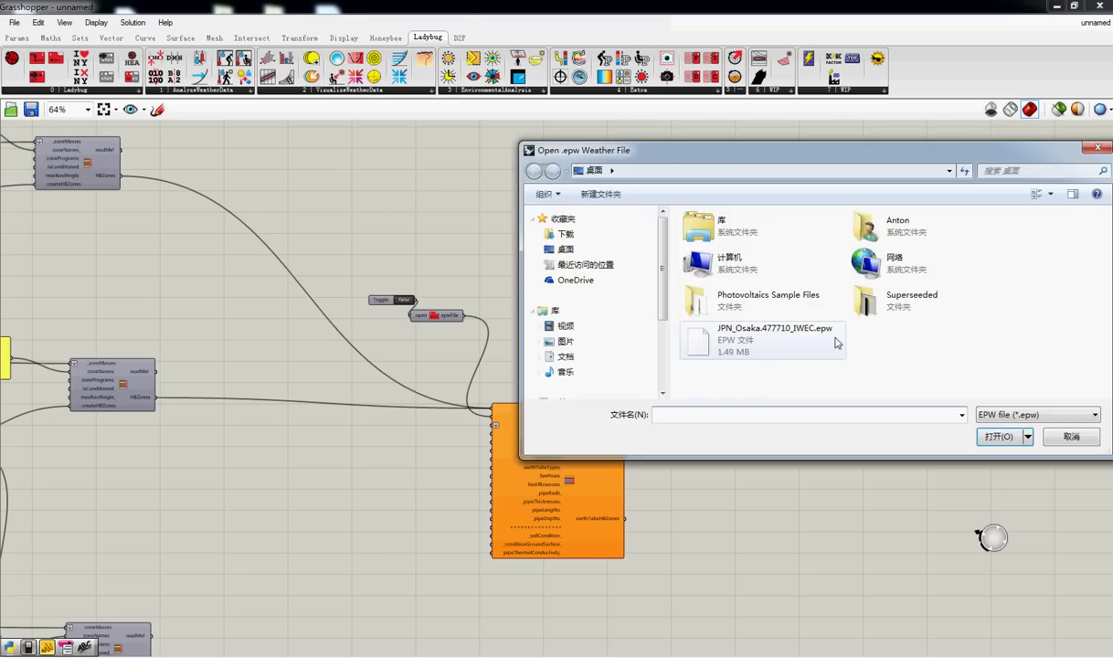
click(1001, 437)
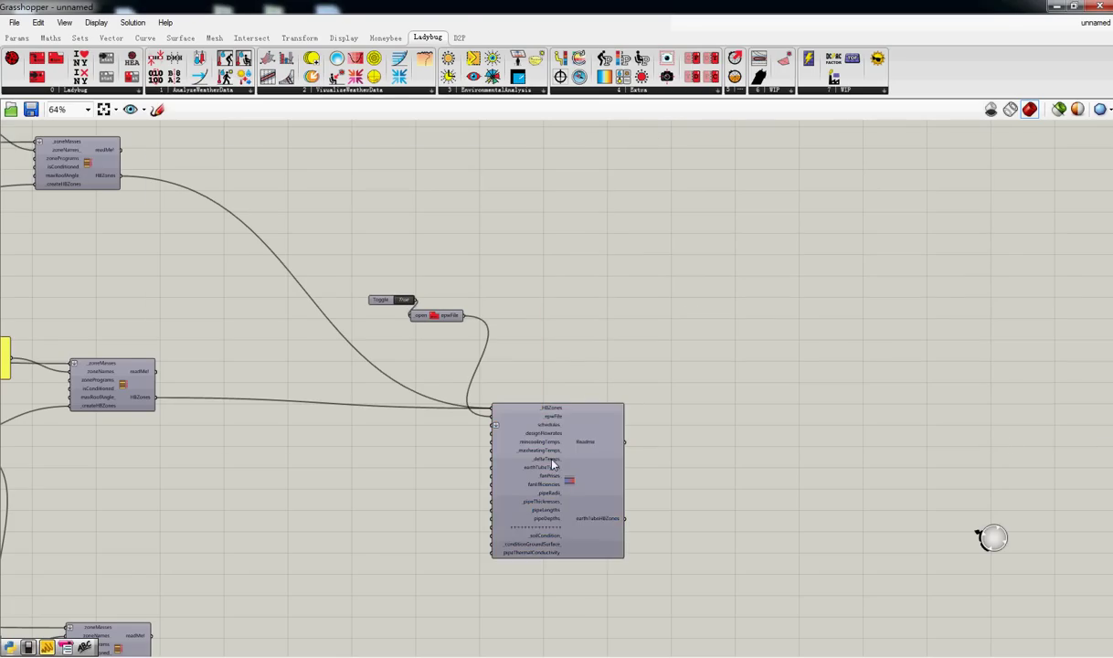
Step: Connect the custom schedule group's csvSchedule output to the earth tube component's schedules_ input
right_drag(469, 431, 546, 377)
scroll(446, 412, down, 2)
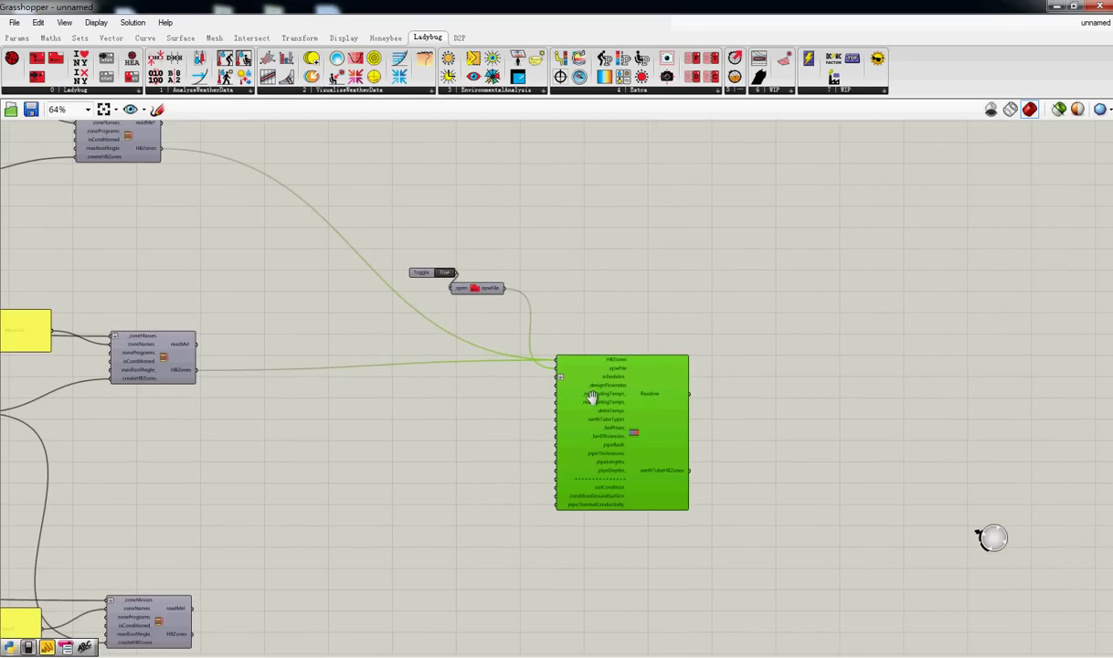
scroll(535, 445, down, 2)
scroll(534, 440, down, 1)
right_drag(481, 528, 494, 352)
drag(423, 487, 489, 361)
right_drag(554, 593, 502, 447)
scroll(502, 447, down, 2)
drag(422, 555, 474, 431)
right_drag(473, 366, 473, 448)
scroll(473, 452, up, 5)
drag(449, 463, 536, 320)
scroll(552, 256, up, 3)
Step: Connect the Openstudio library group's occupancySchedule output to schedules_ as a second schedule, keeping the custom schedule connected
scroll(549, 260, down, 10)
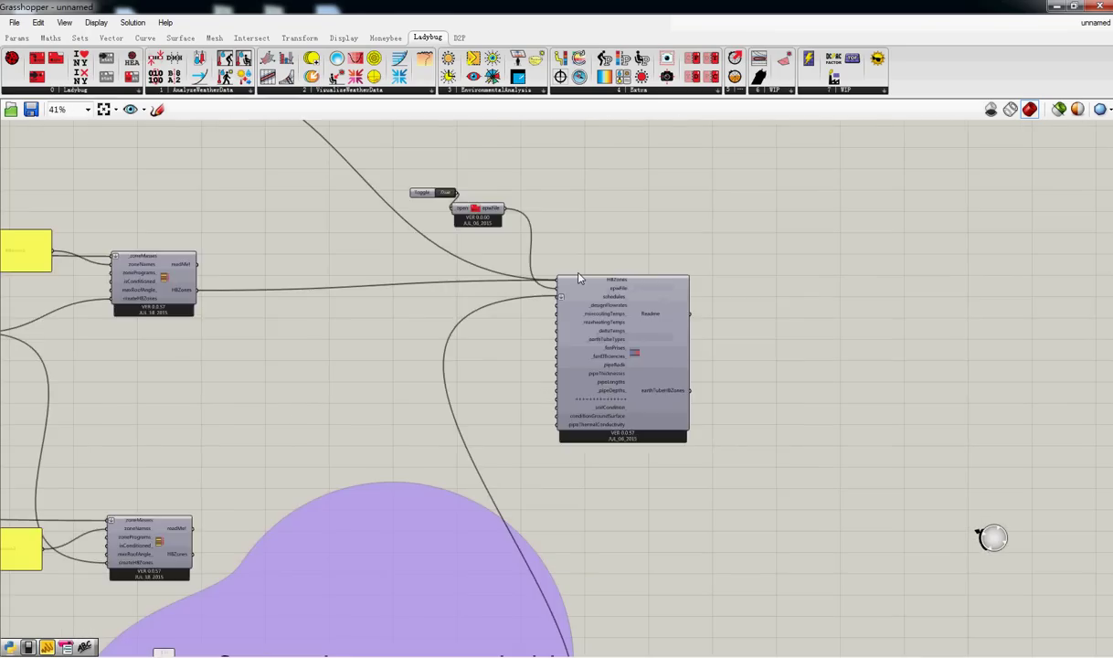
scroll(573, 427, up, 8)
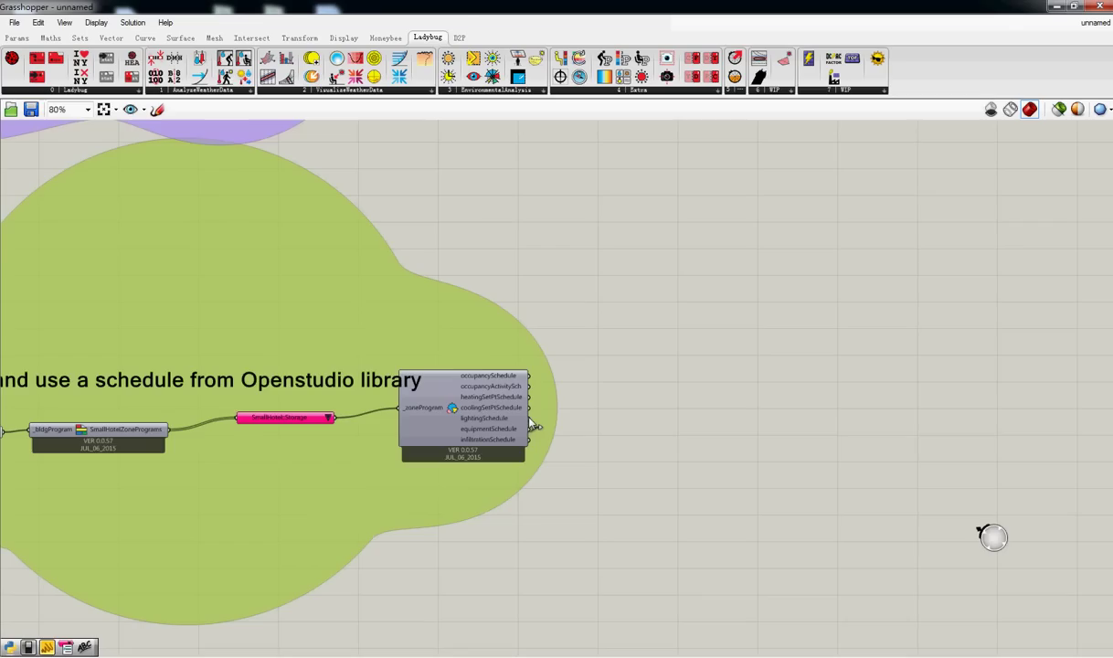
drag(527, 376, 521, 276)
scroll(387, 416, down, 4)
Step: Place a panel beside the earth tube component's outputs and enlarge it into a wide rectangle
scroll(335, 311, up, 5)
right_drag(854, 298, 596, 377)
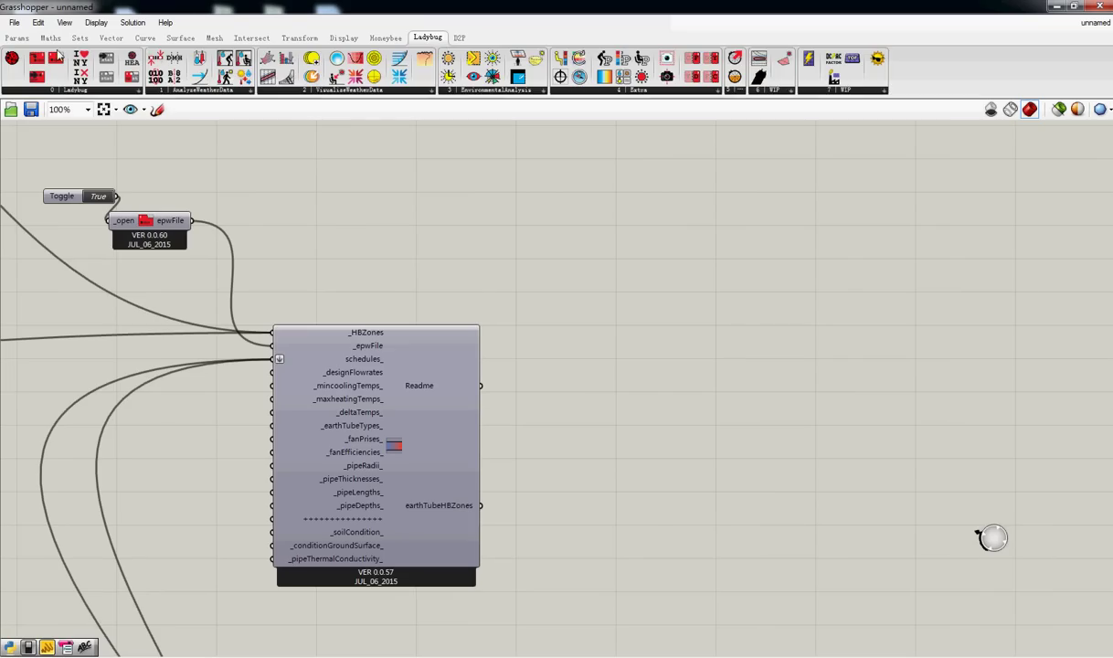
click(17, 39)
drag(219, 75, 591, 366)
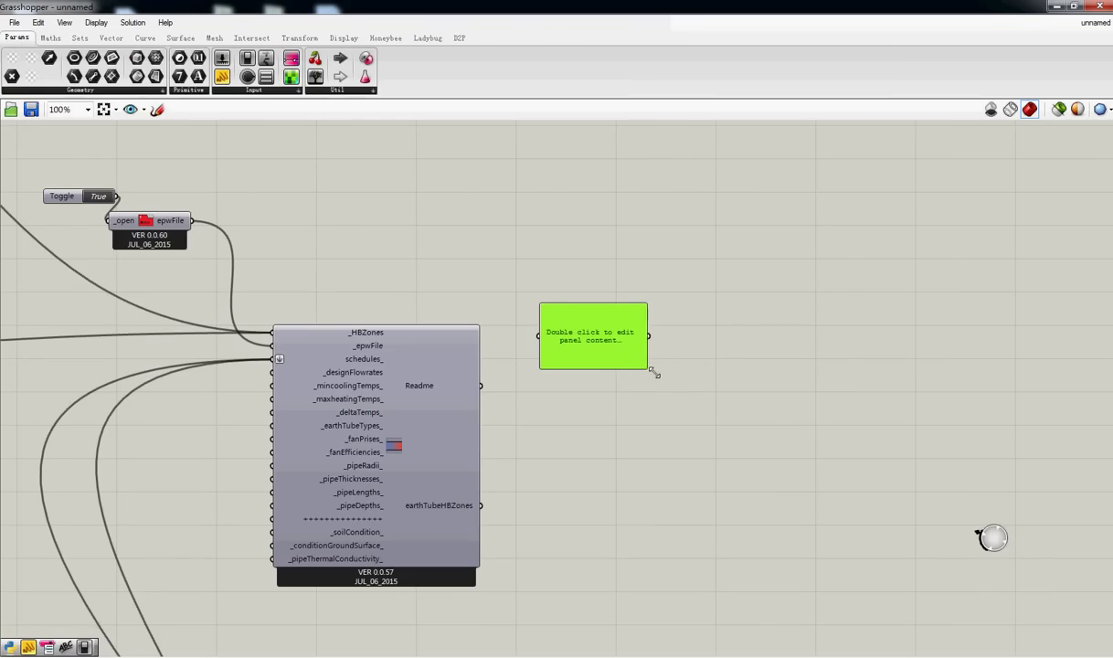
drag(665, 378, 1030, 473)
drag(706, 361, 706, 318)
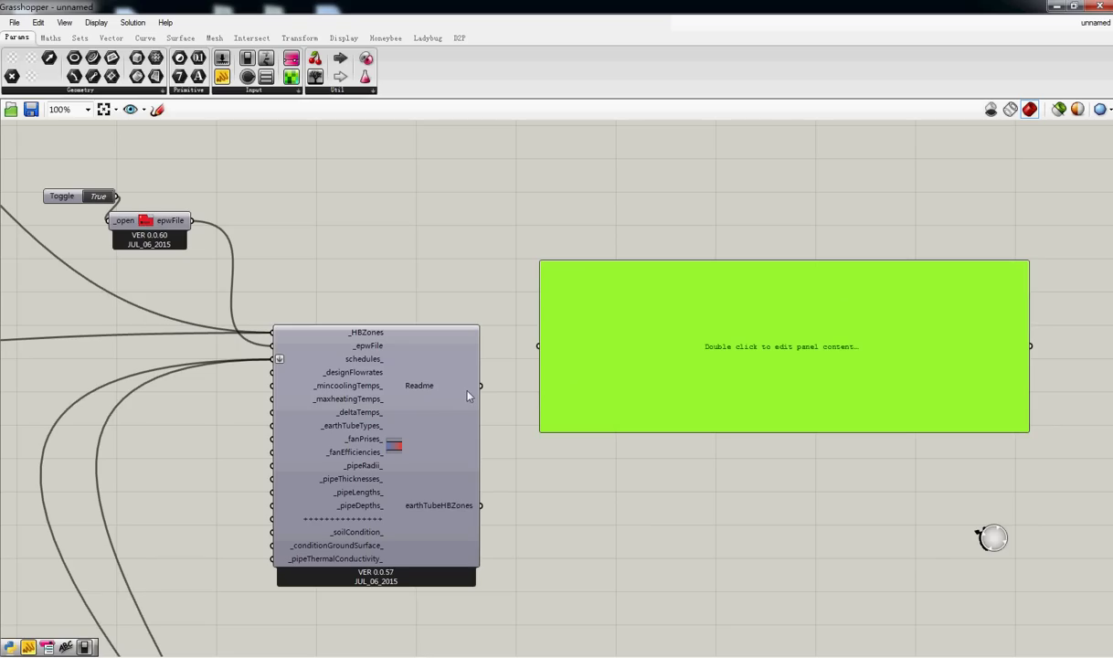
Step: Connect the Readme output to the large panel and review the earth tube specifications and the _designFlowrates input description
drag(481, 385, 540, 348)
right_drag(703, 357, 587, 325)
right_drag(393, 335, 554, 326)
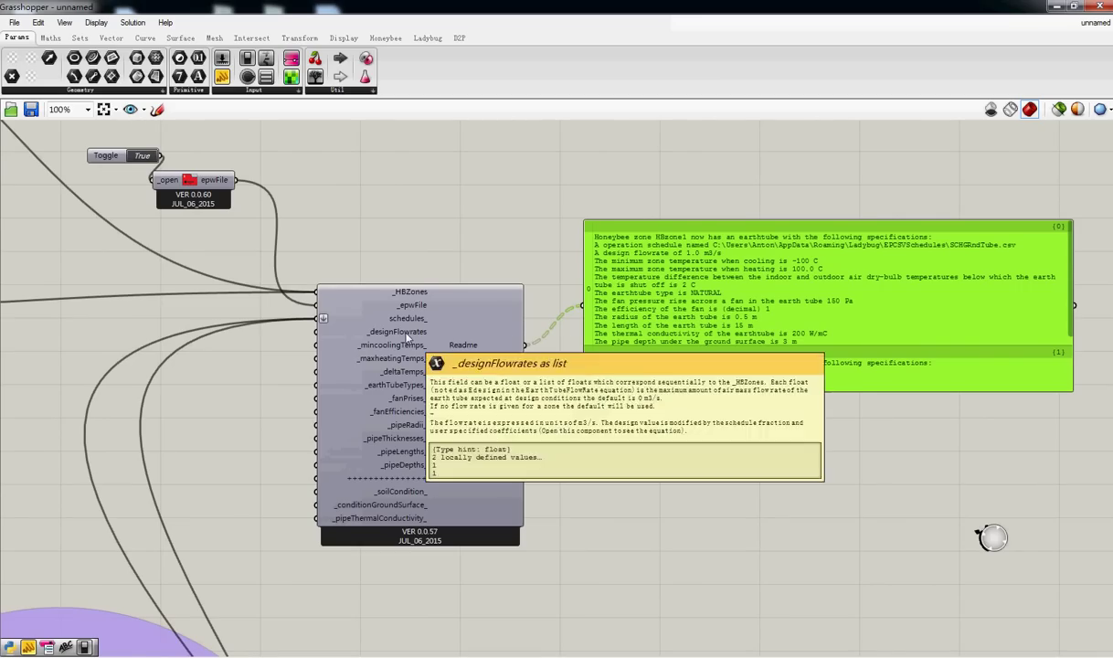
mouse_move(409, 323)
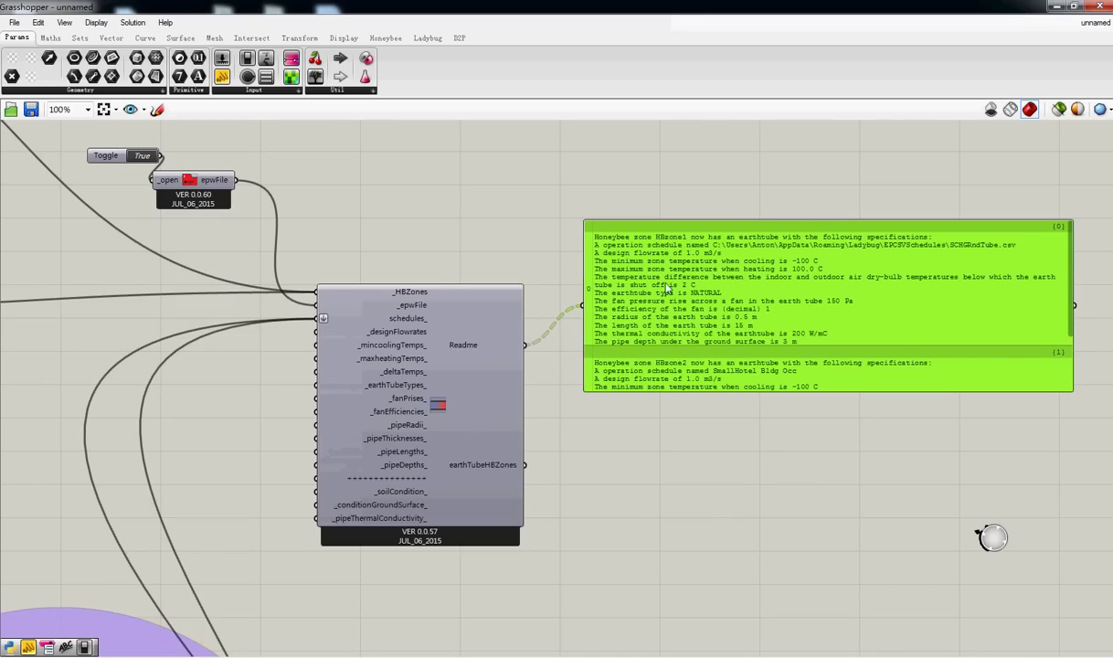
Step: Trace which schedule sources feed the earth tube component's schedules_ input and check their order in its list of connections
right_drag(667, 289, 612, 380)
right_drag(347, 408, 467, 346)
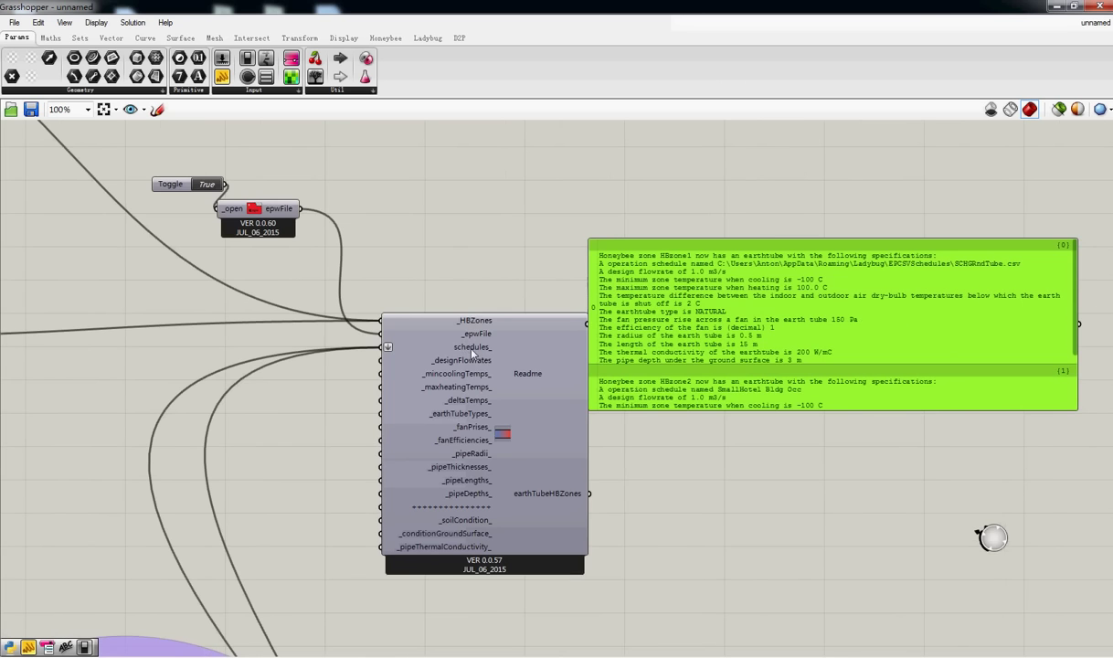
right_click(471, 349)
right_drag(183, 603, 309, 447)
drag(274, 524, 289, 272)
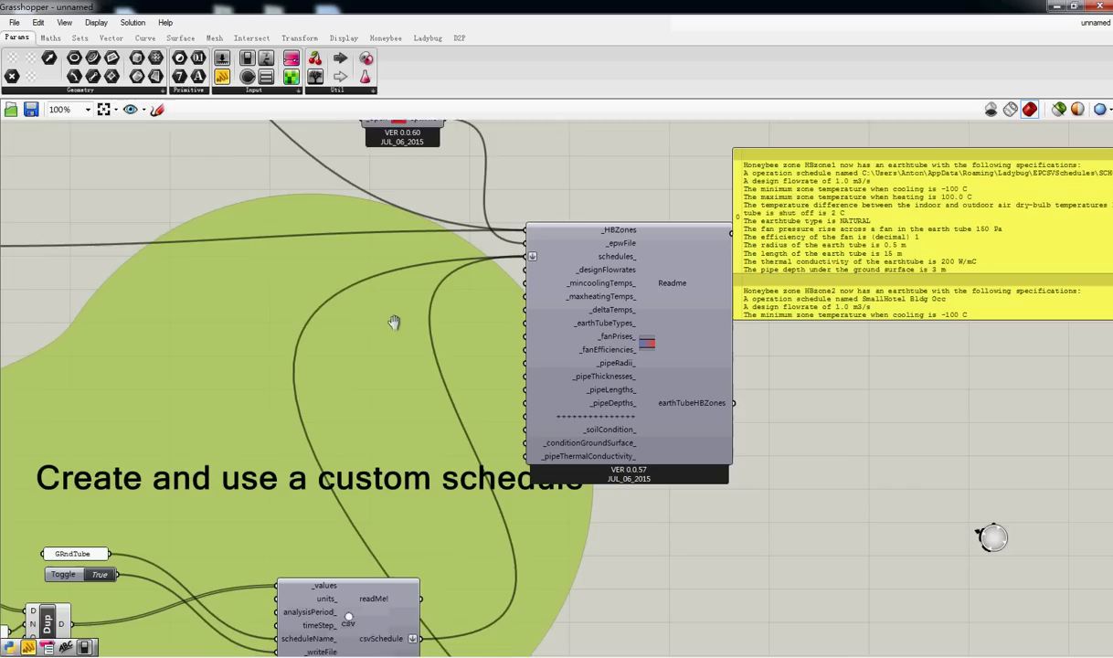
right_drag(394, 322, 315, 306)
right_click(610, 226)
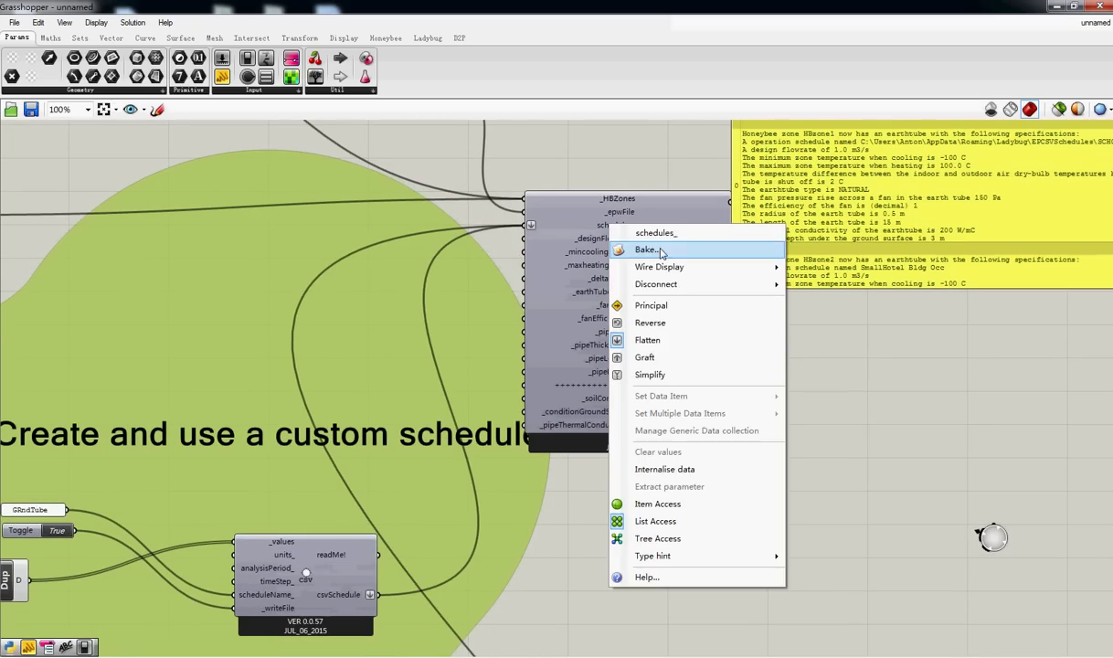
mouse_move(656, 284)
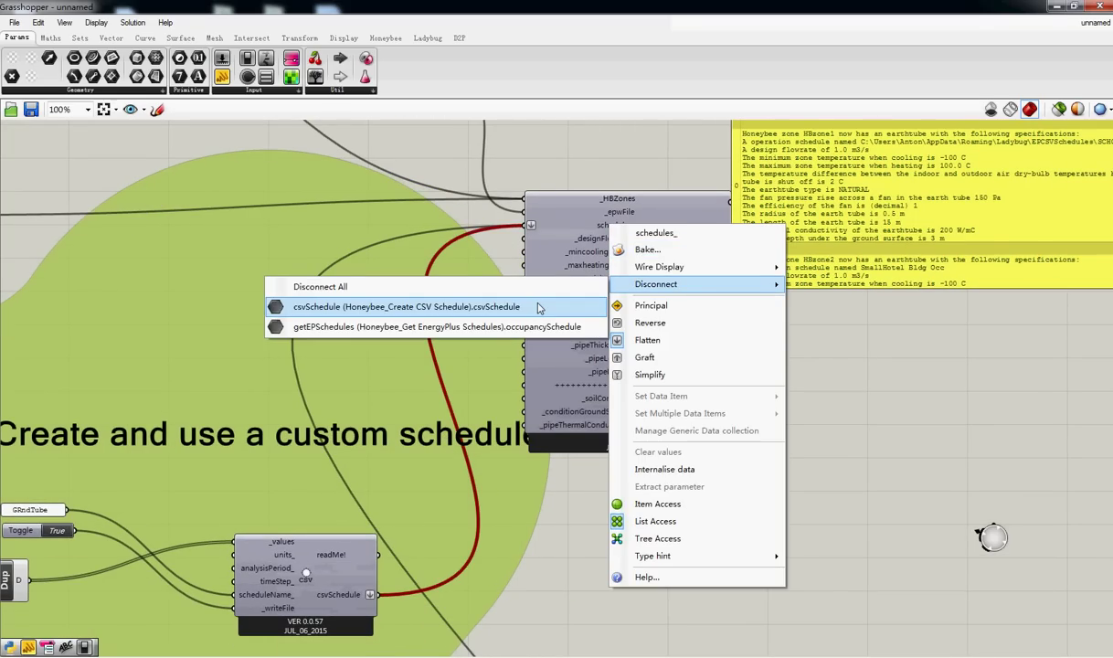
click(537, 192)
Step: Move the HBzone1 Masses2Zones component and its name panel closer to the earth tube component, beside the EPW file component
right_drag(537, 192, 481, 420)
right_drag(427, 390, 500, 403)
right_drag(380, 391, 608, 405)
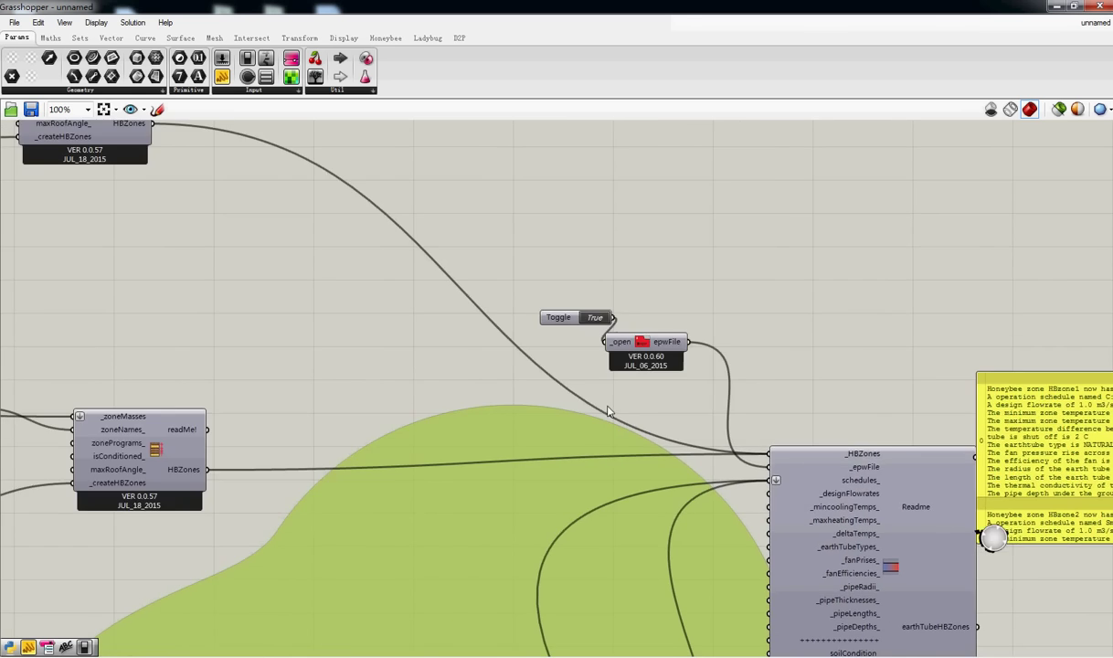
scroll(475, 408, down, 4)
drag(275, 282, 411, 413)
right_drag(411, 412, 306, 356)
scroll(512, 393, up, 4)
scroll(586, 396, down, 5)
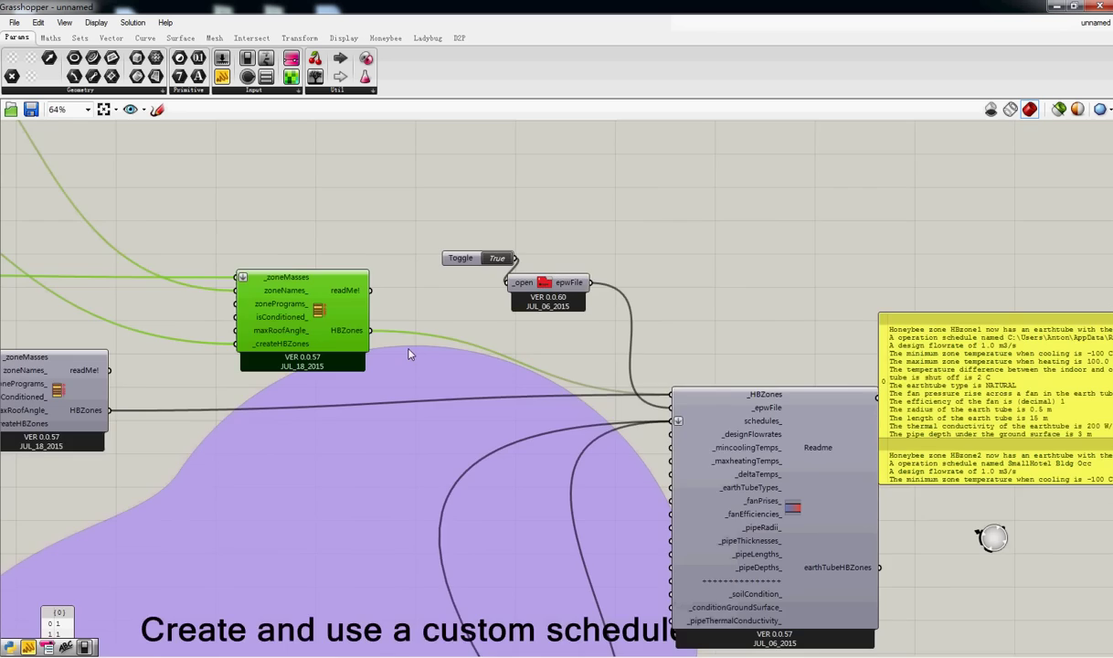
drag(171, 208, 334, 337)
scroll(365, 340, up, 4)
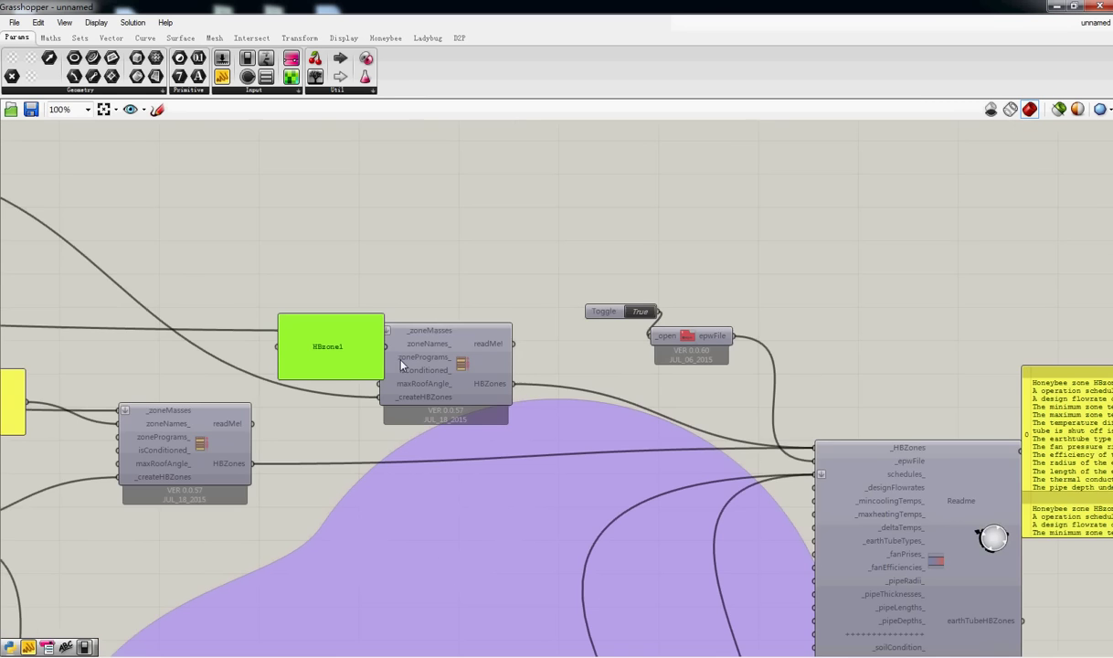
Step: Inspect the sources connected to _HBZones and compare them with HBzone1's operation schedule in the Readme panel
right_click(792, 419)
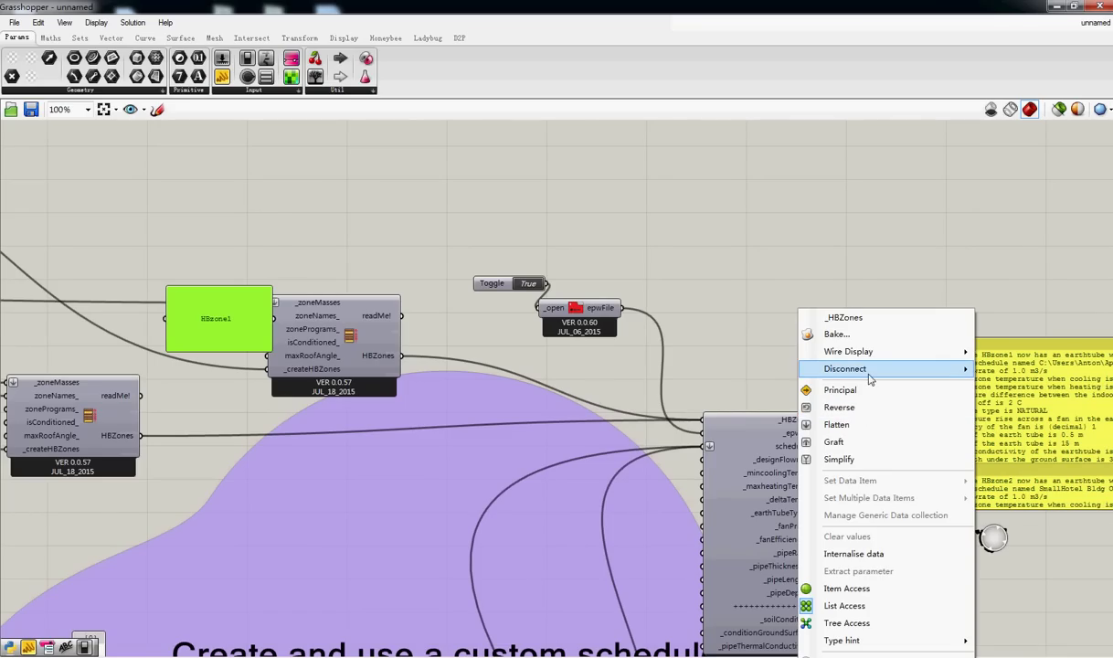
mouse_move(800, 370)
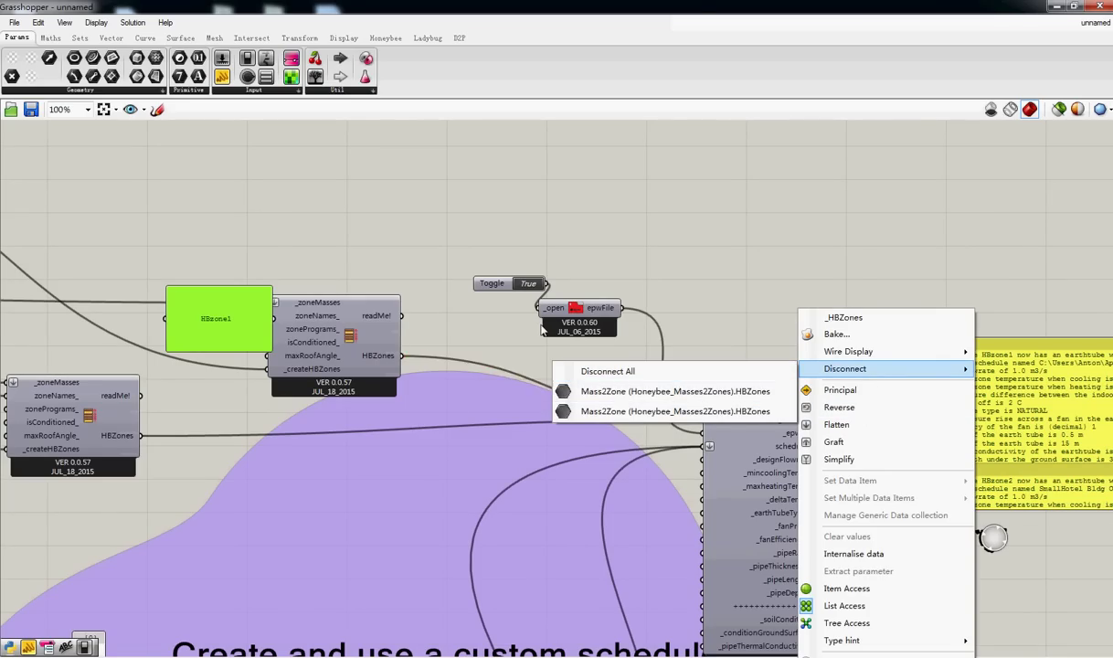
right_drag(1010, 439, 557, 395)
scroll(577, 375, up, 2)
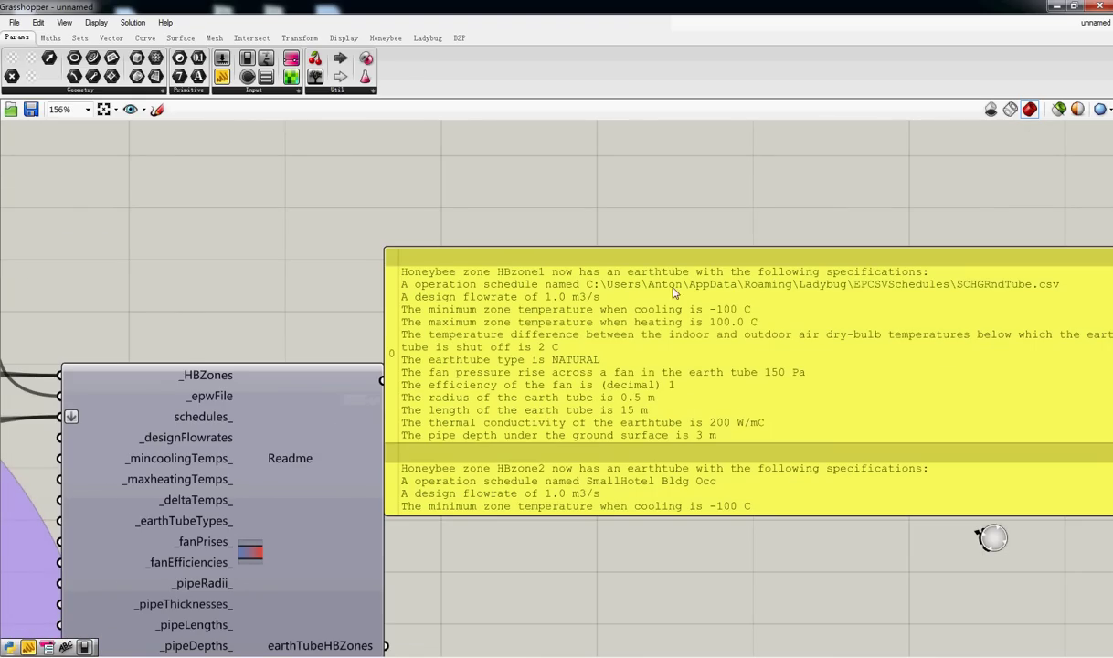
right_drag(745, 292, 541, 304)
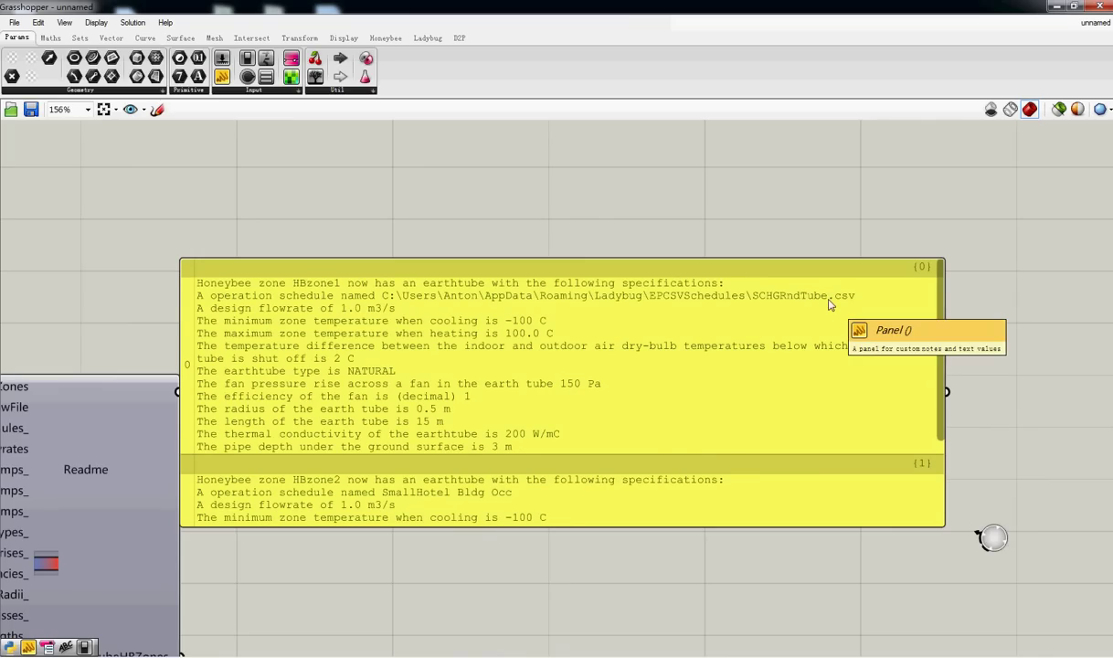
Step: Enlarge the Readme panel downward to fit both zones' specifications and move it farther away from the earth tube component
scroll(830, 305, down, 5)
scroll(715, 430, up, 2)
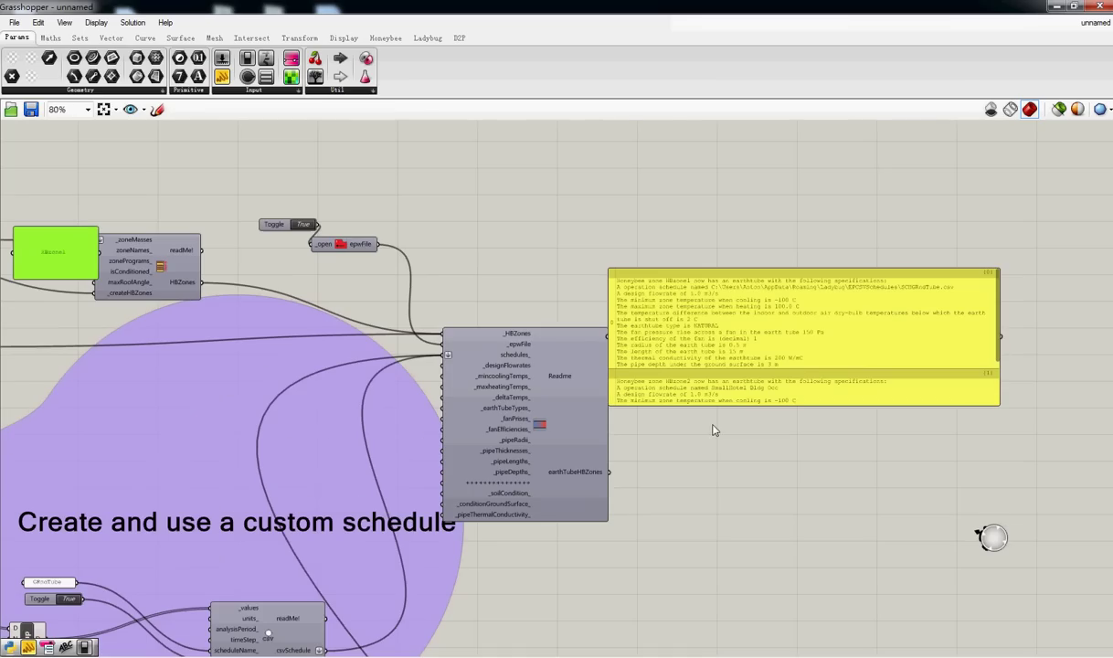
drag(711, 405, 710, 546)
scroll(678, 417, up, 1)
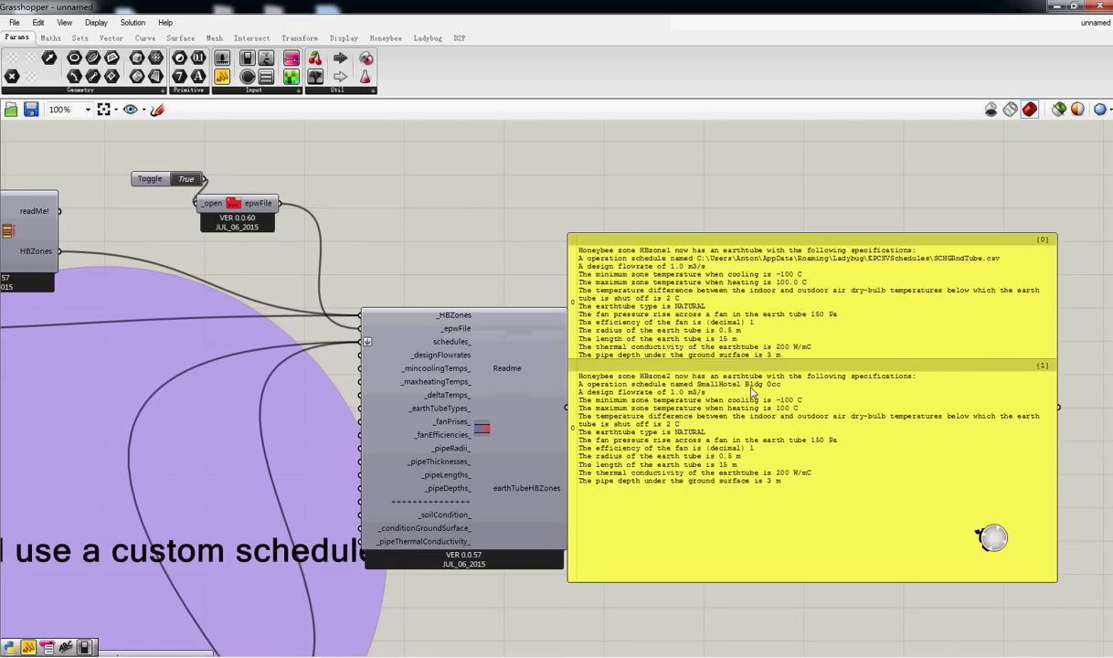
scroll(484, 503, down, 5)
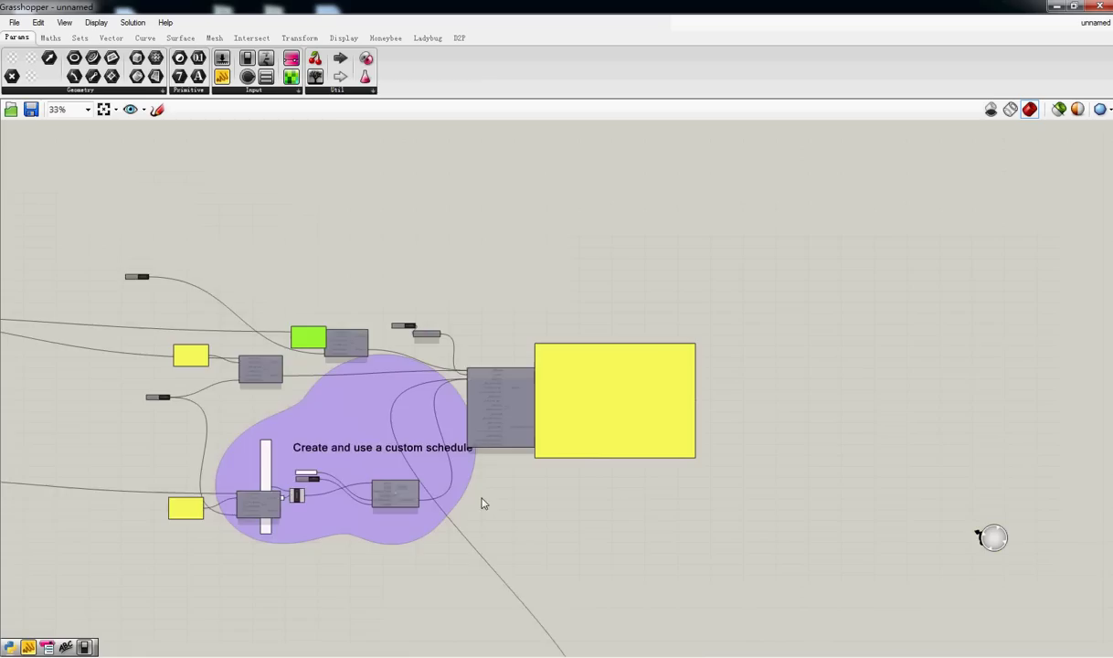
right_drag(483, 502, 604, 405)
scroll(585, 412, down, 2)
right_drag(593, 352, 528, 407)
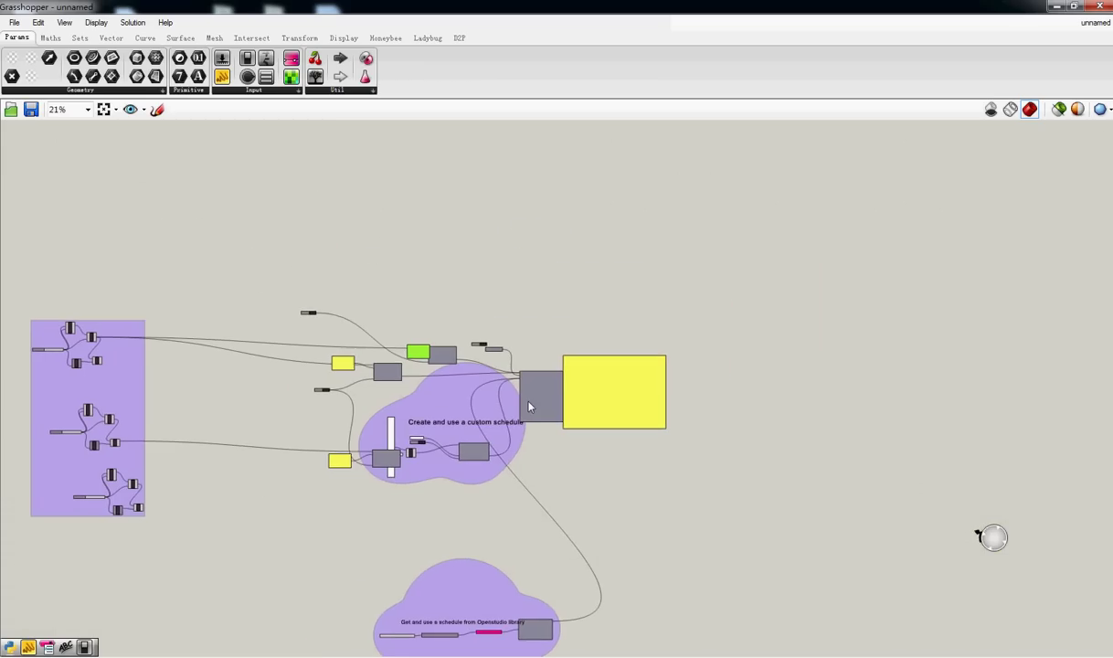
scroll(541, 393, up, 8)
drag(793, 345, 955, 271)
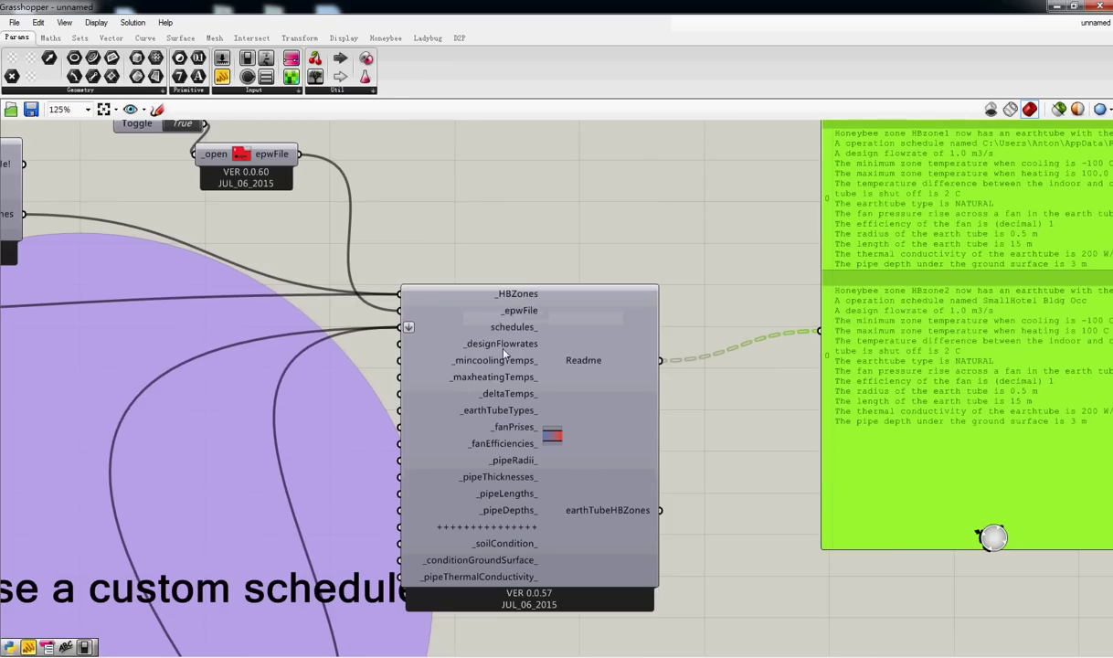
Step: Place a blank panel beside the earth tube component's inputs and shift the component away to make room for it
mouse_move(507, 332)
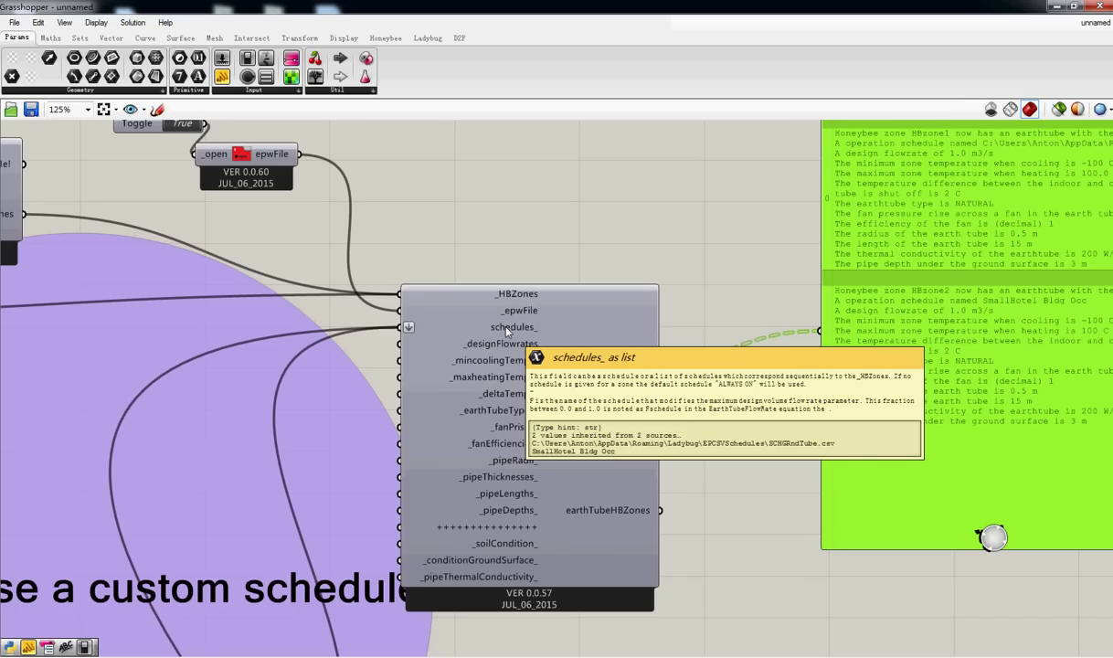
click(222, 77)
click(311, 427)
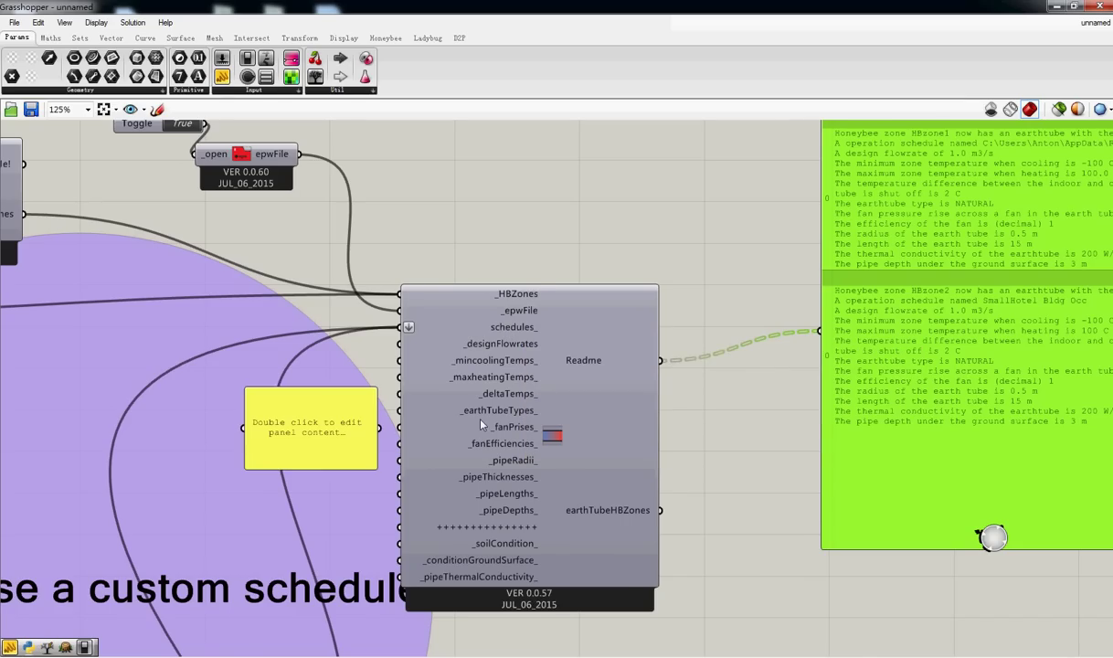
drag(482, 425, 578, 418)
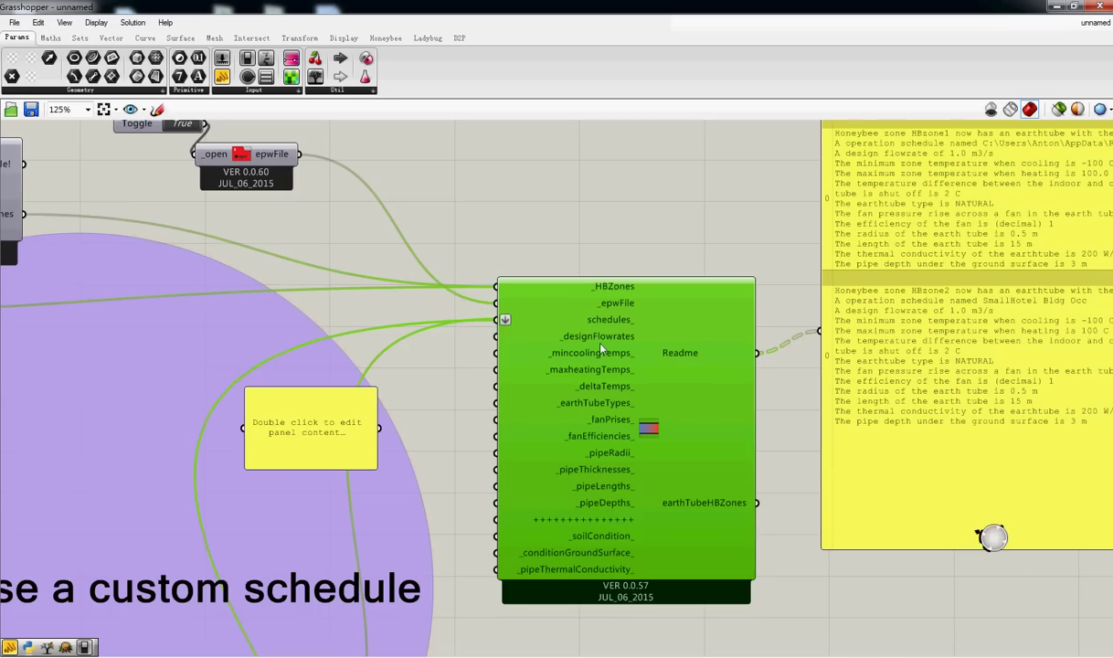
click(335, 439)
Step: Read the _maxheatingTemps_ input description and remove the blank panel beside the earth tube component
mouse_move(609, 379)
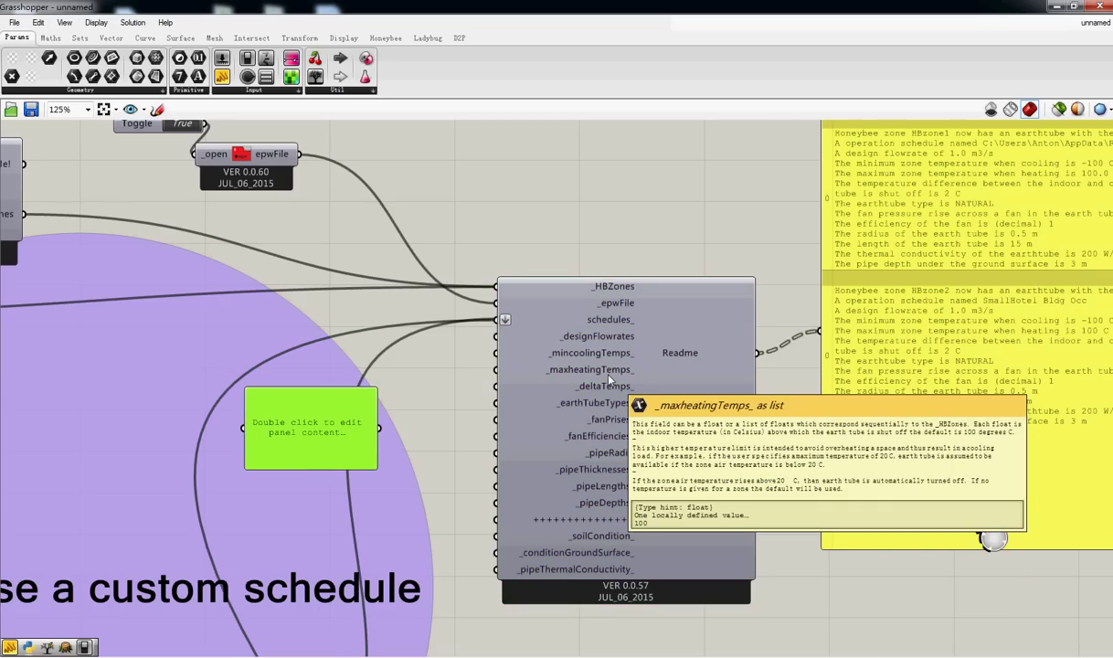
mouse_move(606, 406)
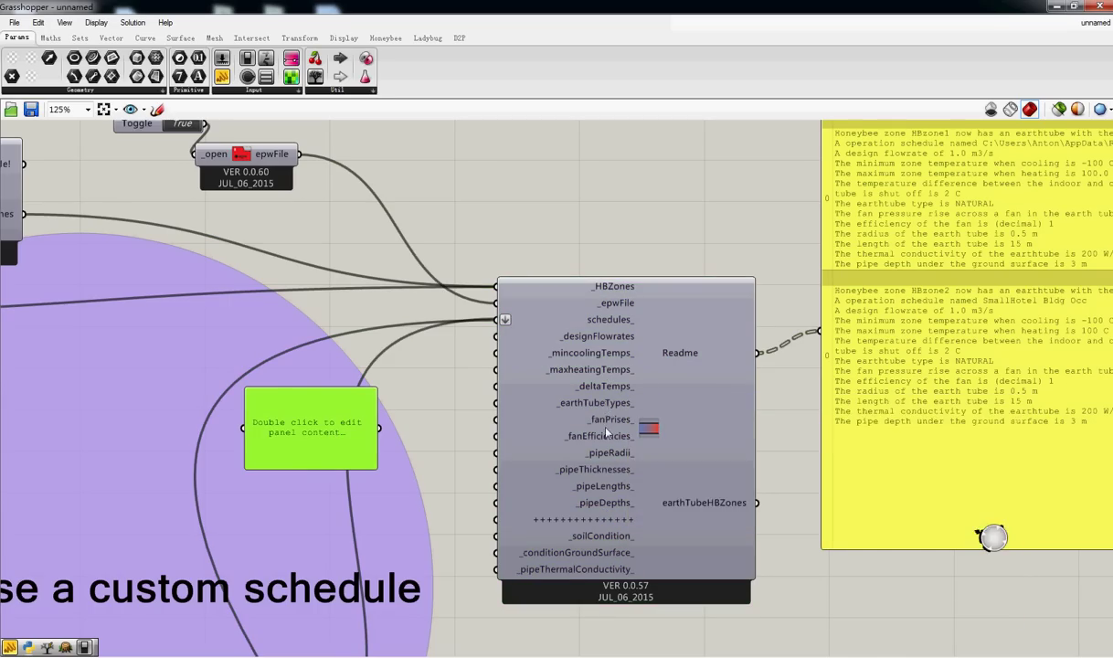
mouse_move(291, 426)
click(37, 22)
click(664, 304)
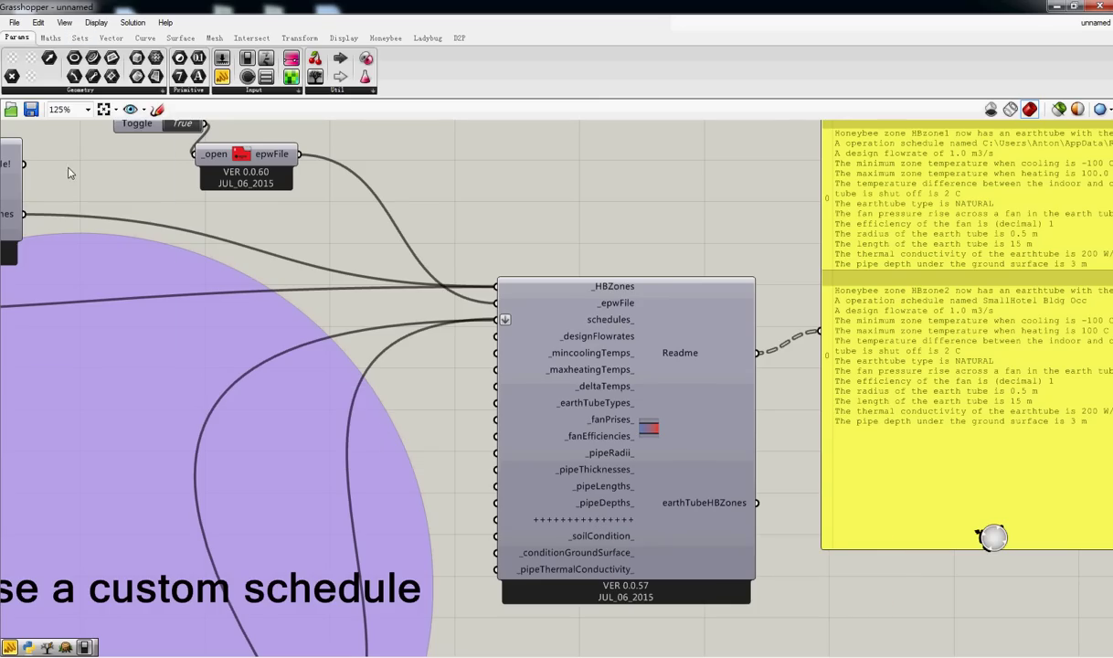
Step: Go through the earth tube component's optional inputs and read the description of _pipeDepths_
right_drag(664, 303, 473, 290)
right_drag(416, 424, 556, 423)
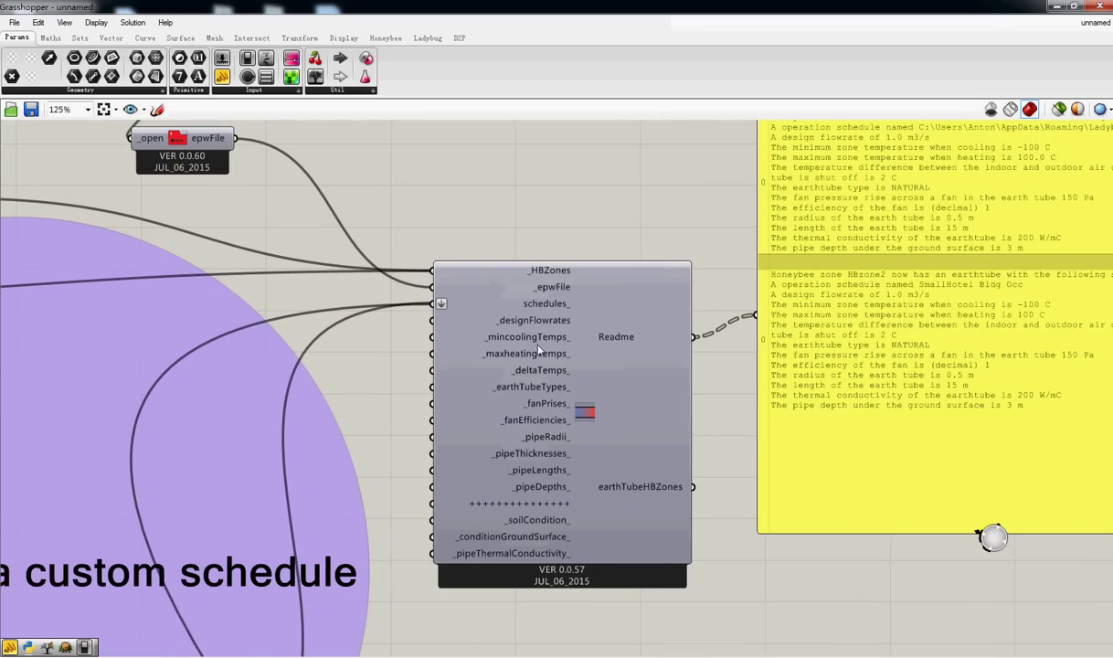
mouse_move(542, 489)
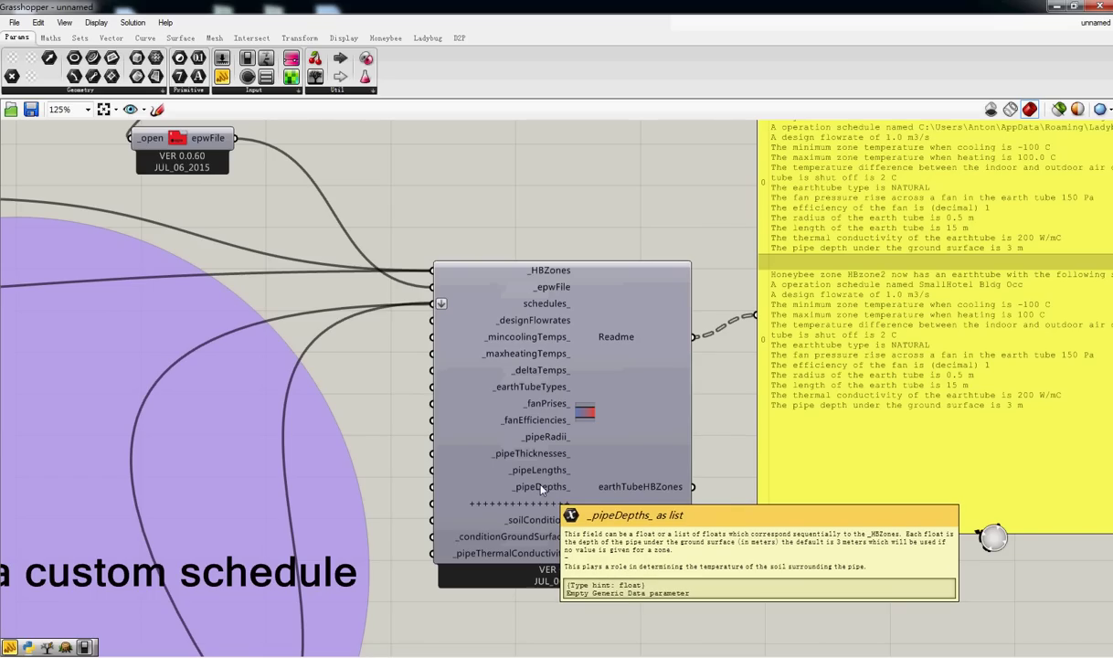
Step: Connect the third Masses2Zones component's HBZones output to the earth tube's _HBZones input, keeping the two existing zones connected
scroll(215, 338, down, 5)
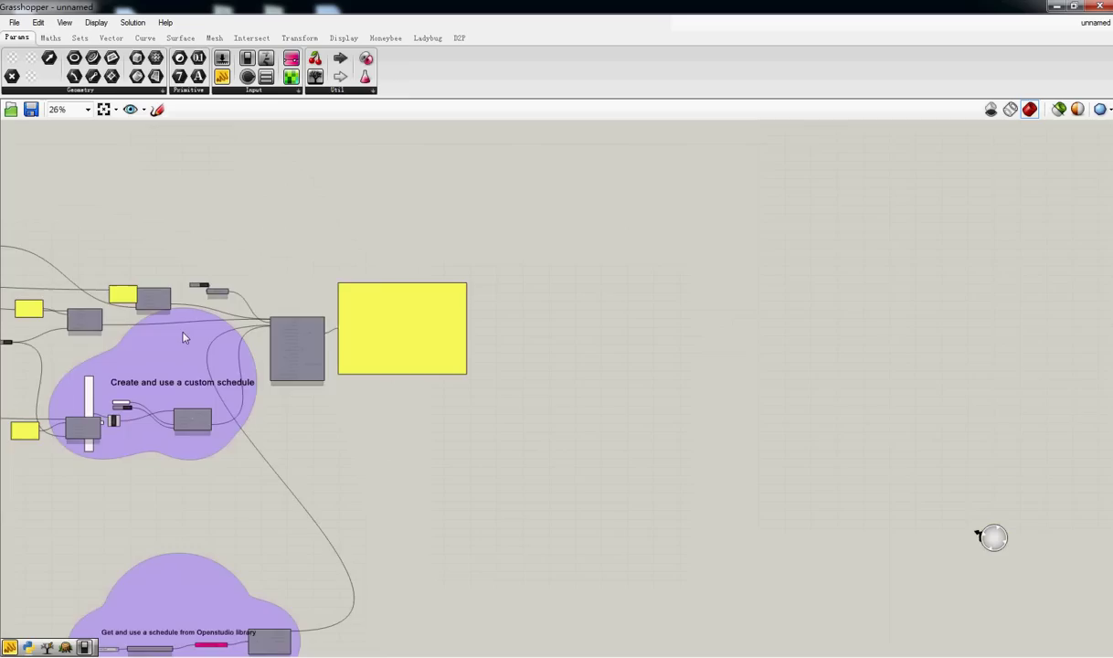
scroll(366, 439, up, 4)
scroll(240, 498, up, 1)
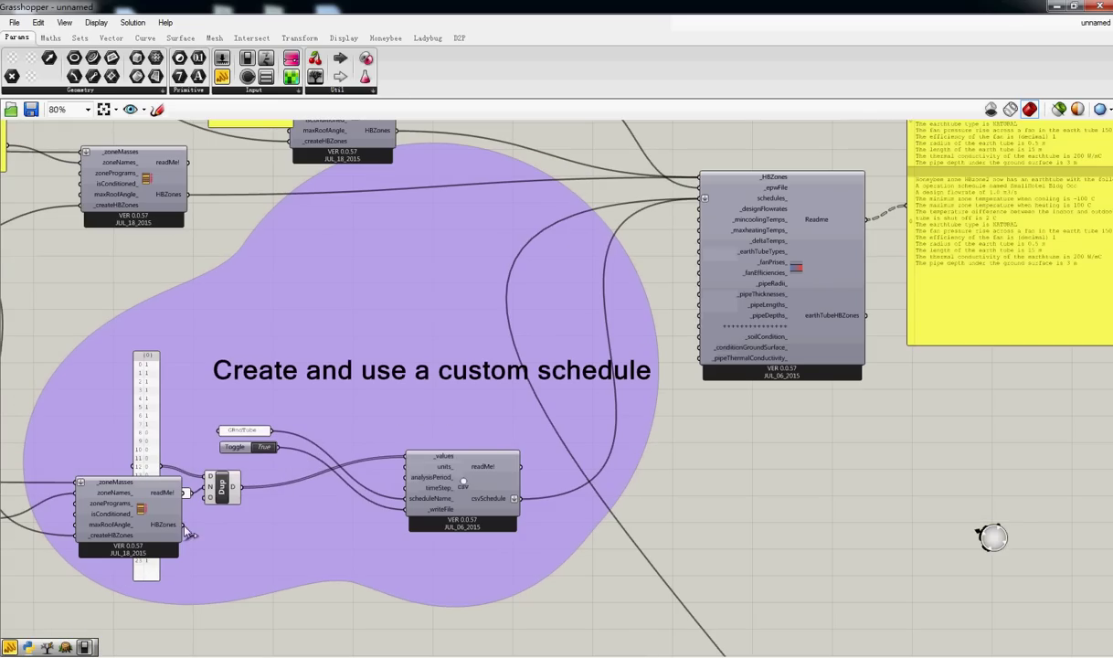
drag(183, 526, 717, 179)
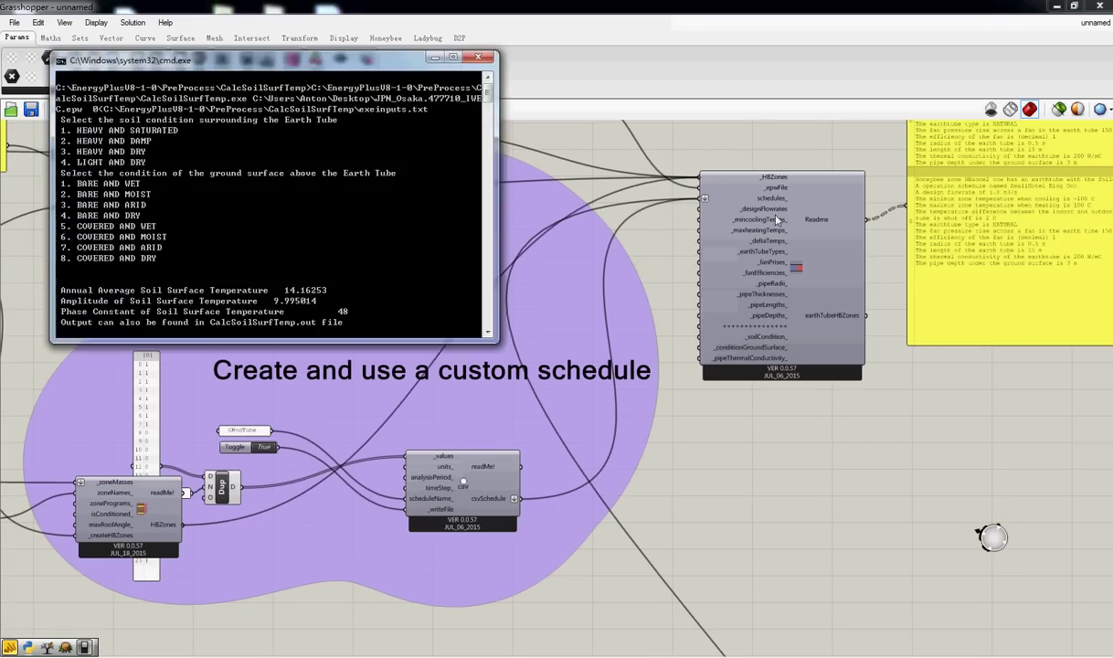
Step: Extend the Readme panel further downward, place it close beside the earth tube component, and read HBzone3's specifications
right_drag(777, 217, 622, 252)
mouse_move(623, 236)
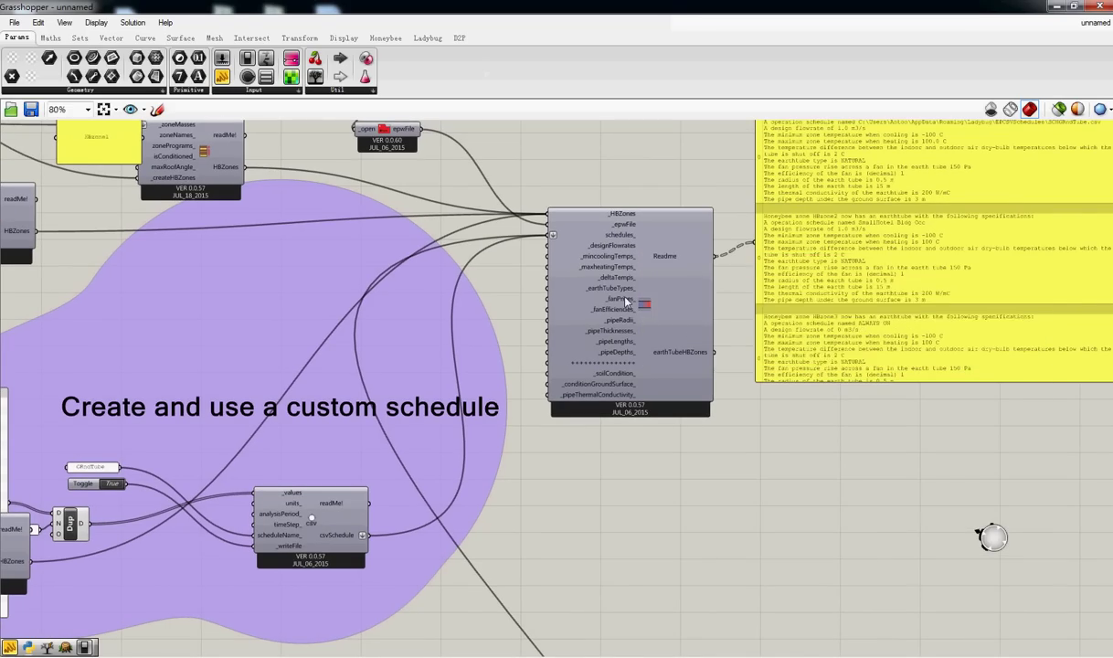
right_drag(626, 301, 281, 357)
drag(526, 439, 526, 569)
drag(580, 387, 638, 284)
right_drag(416, 334, 590, 348)
drag(735, 331, 654, 337)
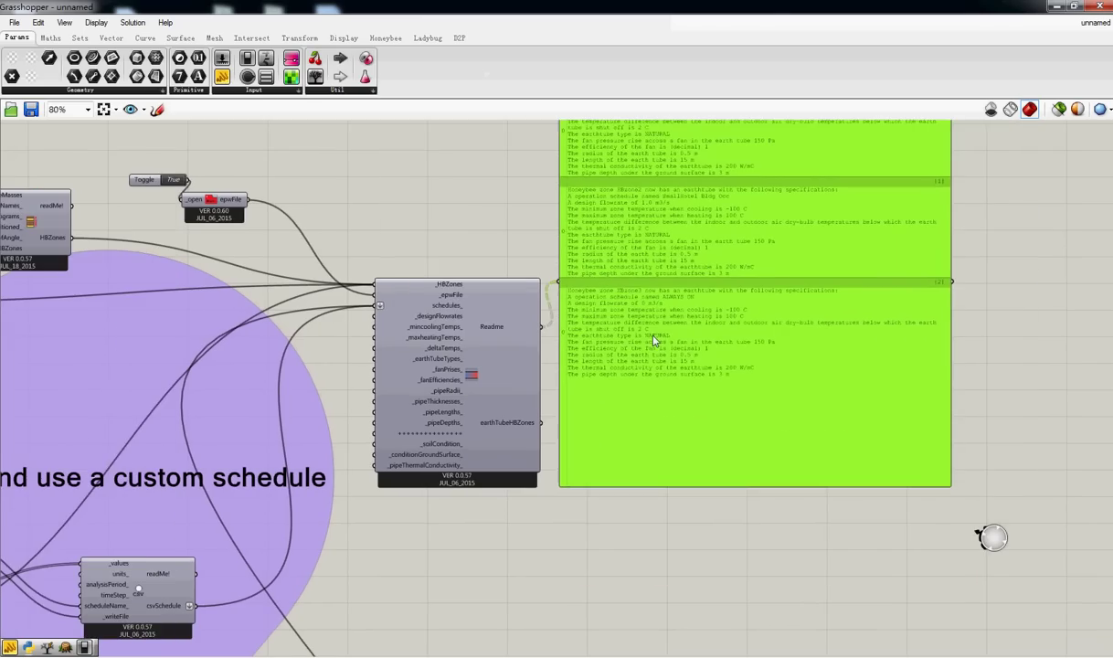
scroll(654, 340, up, 3)
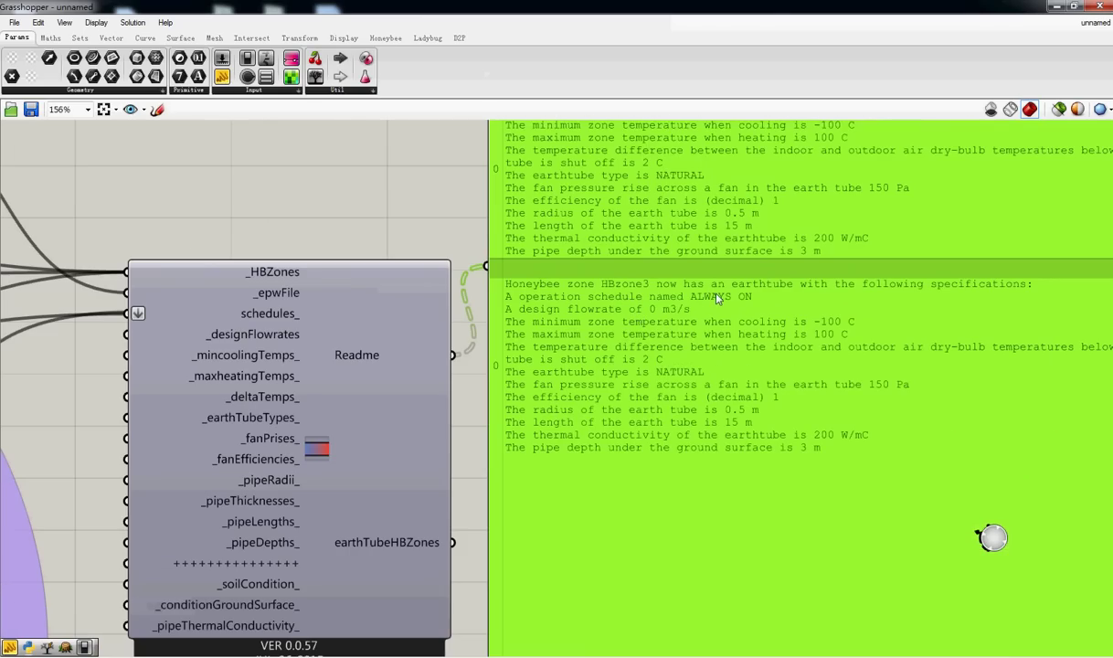
scroll(718, 300, down, 3)
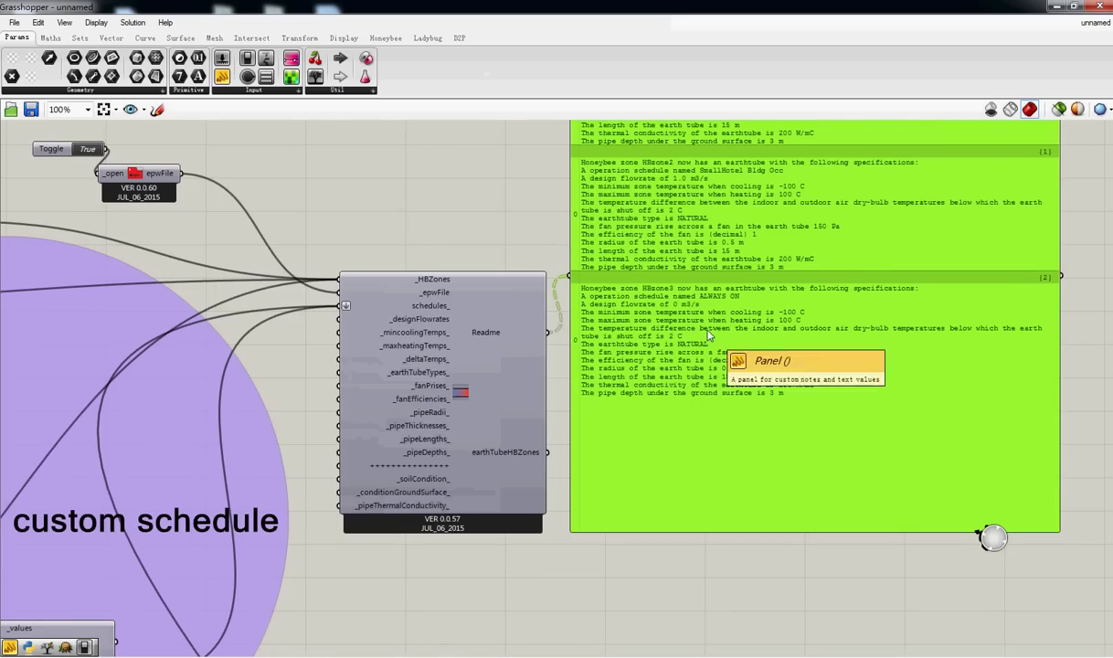
Step: Clear the stored values of the earth tube component's _designFlowrates input
right_drag(326, 319, 301, 342)
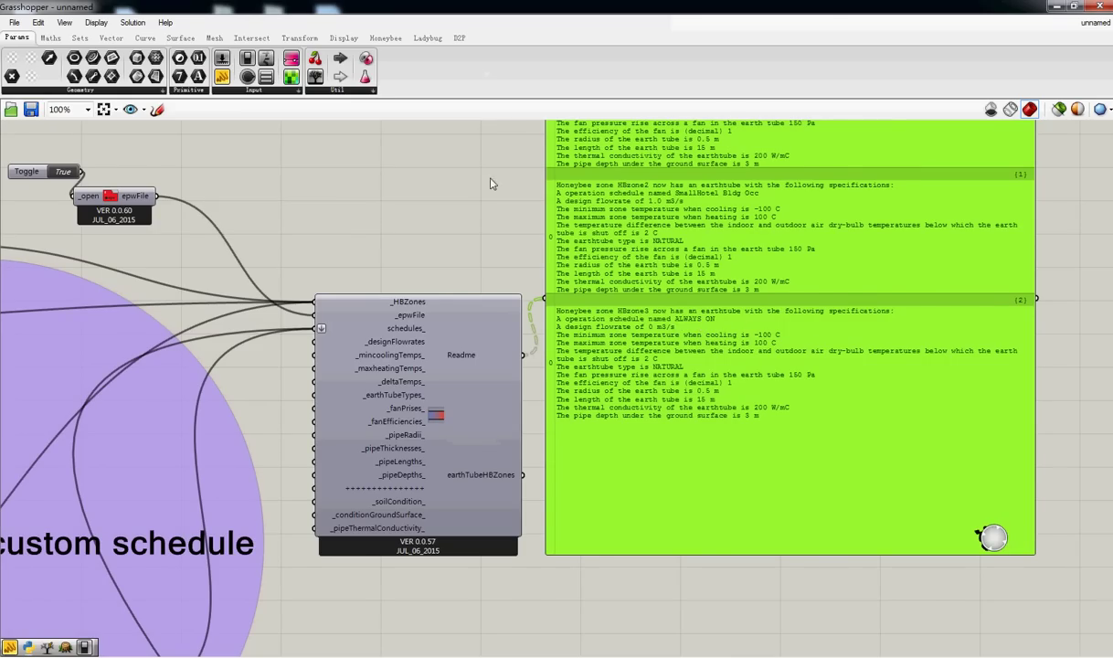
right_drag(595, 197, 658, 284)
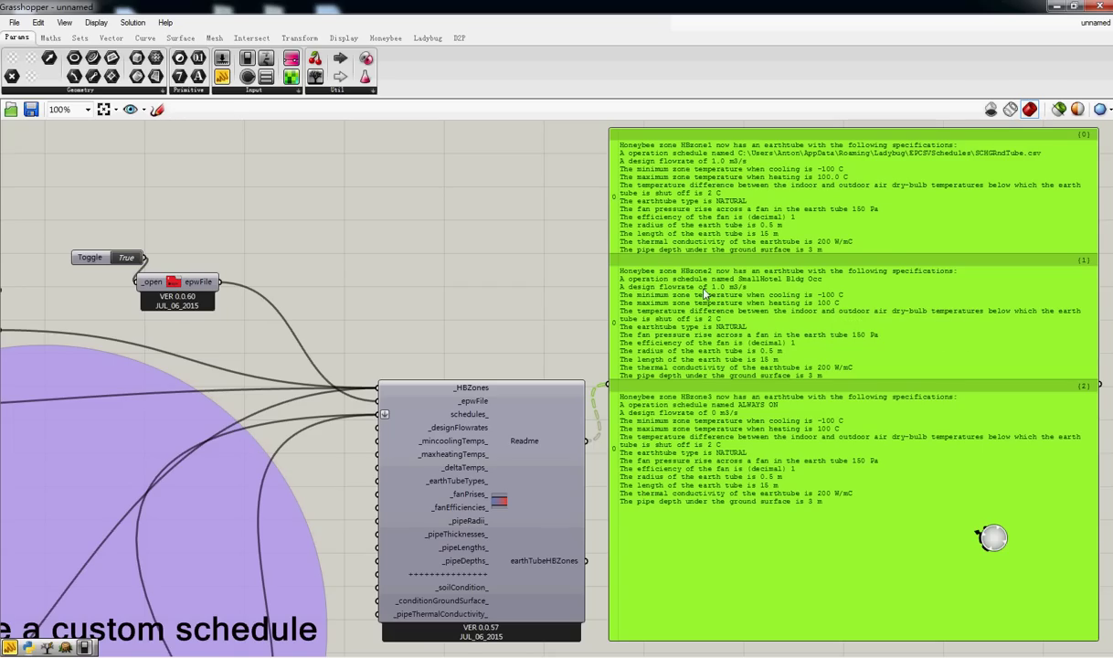
right_click(437, 428)
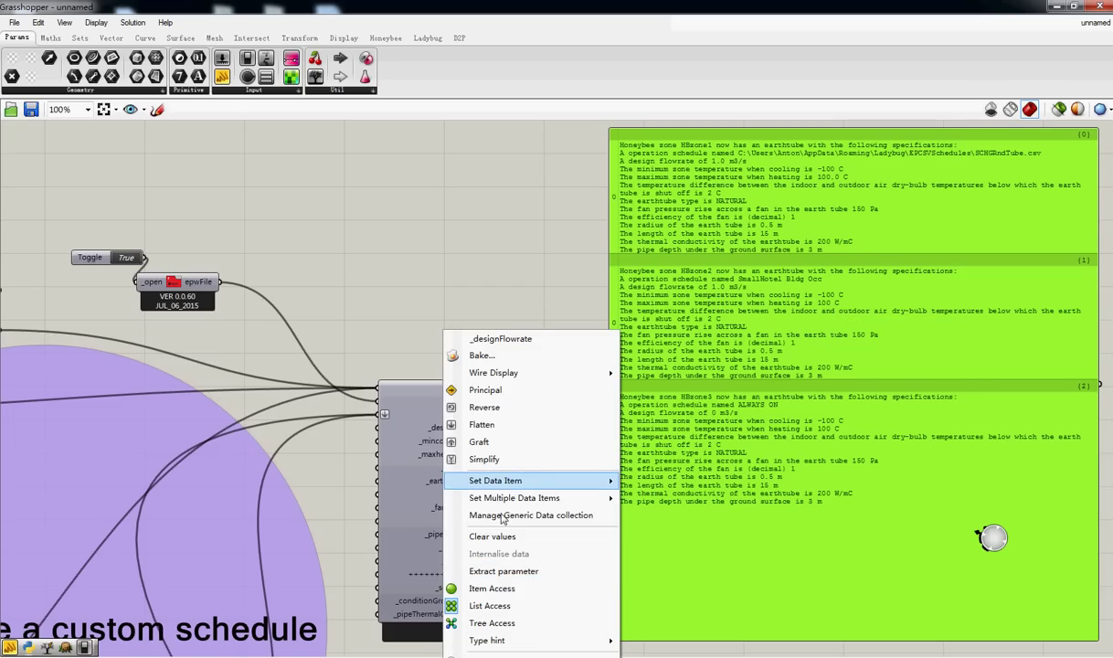
click(492, 537)
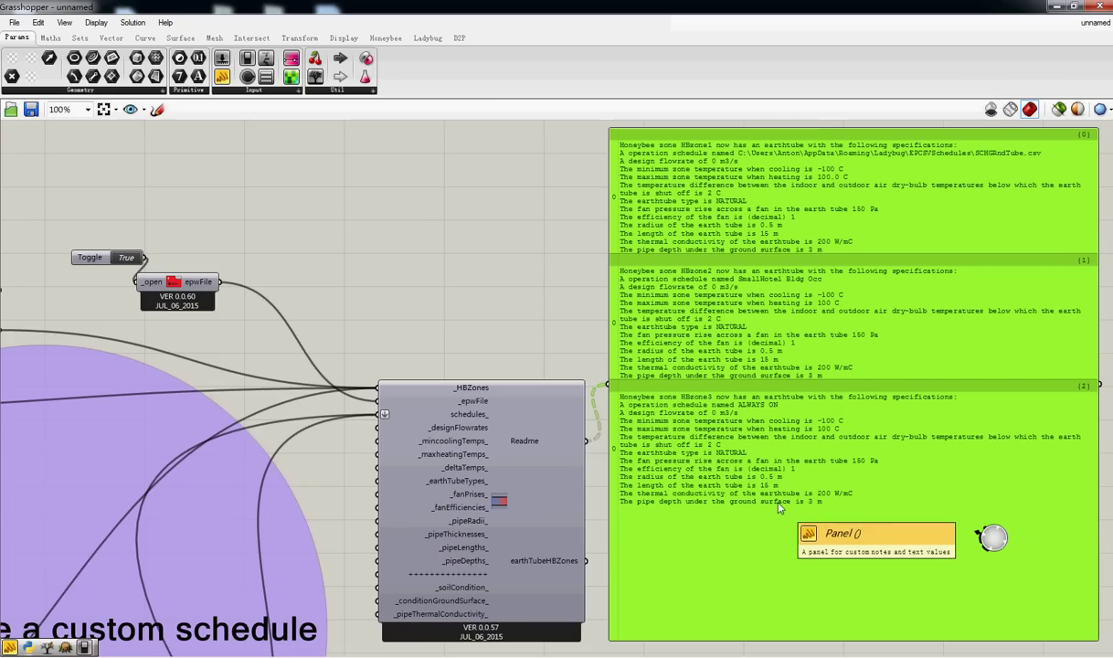
Step: Examine the earth tube component's soil and pipe inputs and read the description of _pipeLengths_
right_drag(431, 519, 347, 464)
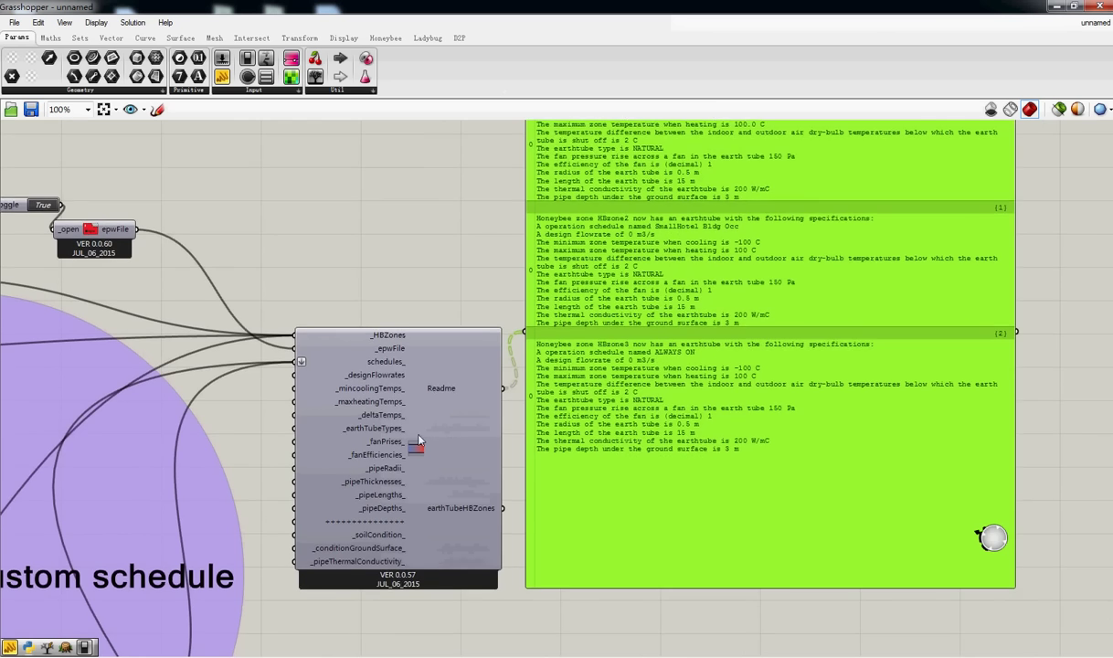
right_drag(435, 451, 446, 366)
scroll(426, 443, up, 5)
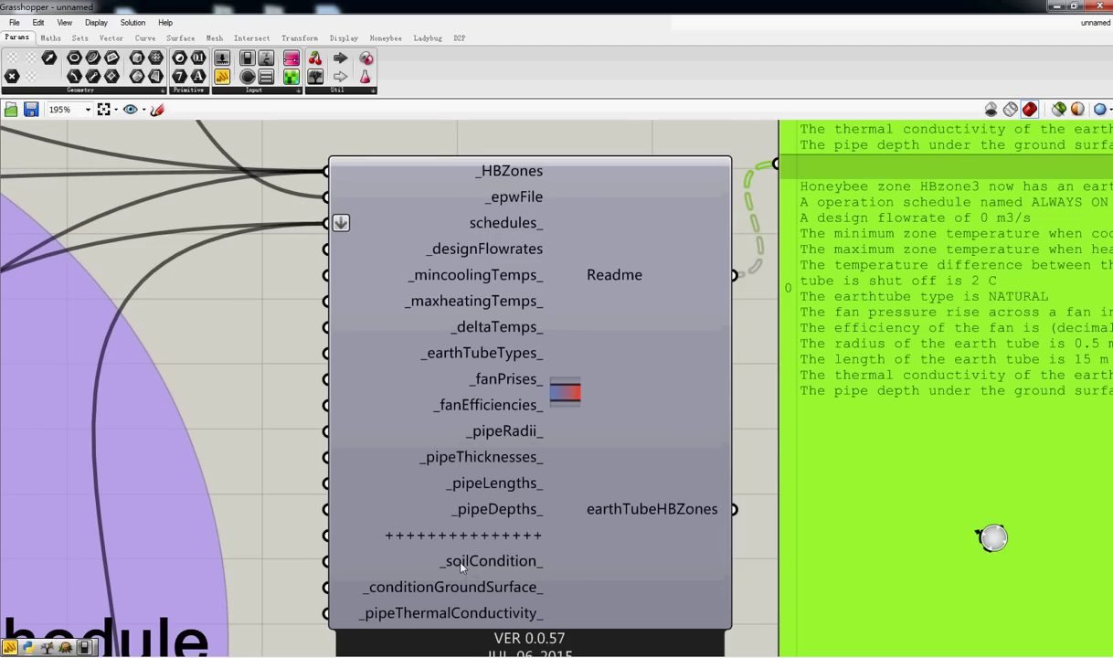
mouse_move(455, 568)
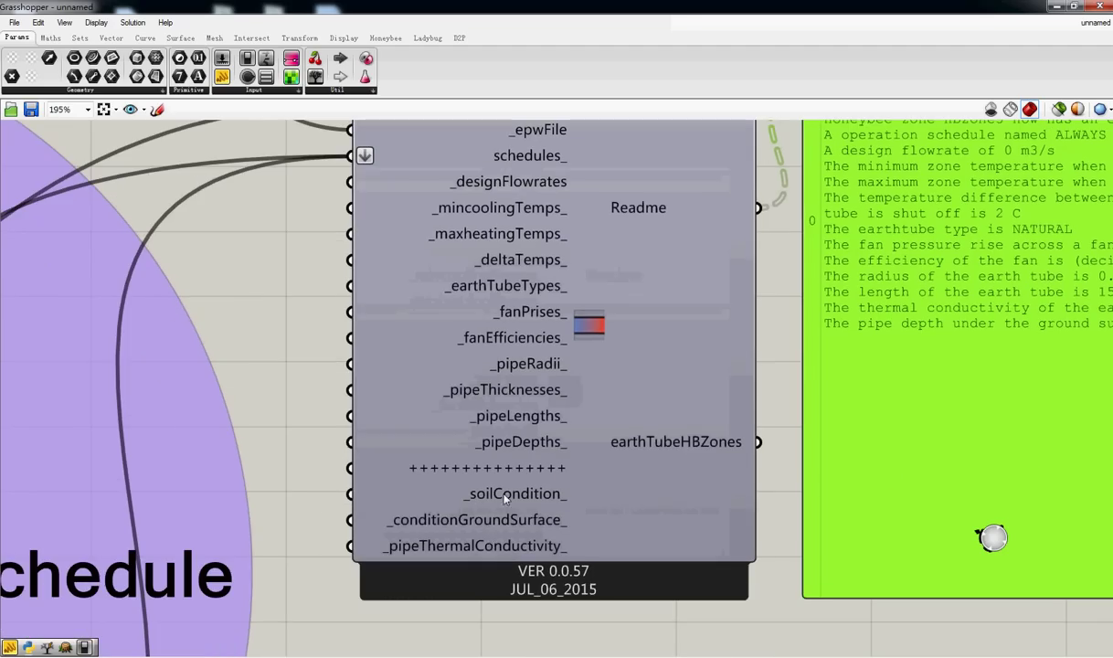
mouse_move(456, 547)
mouse_move(501, 417)
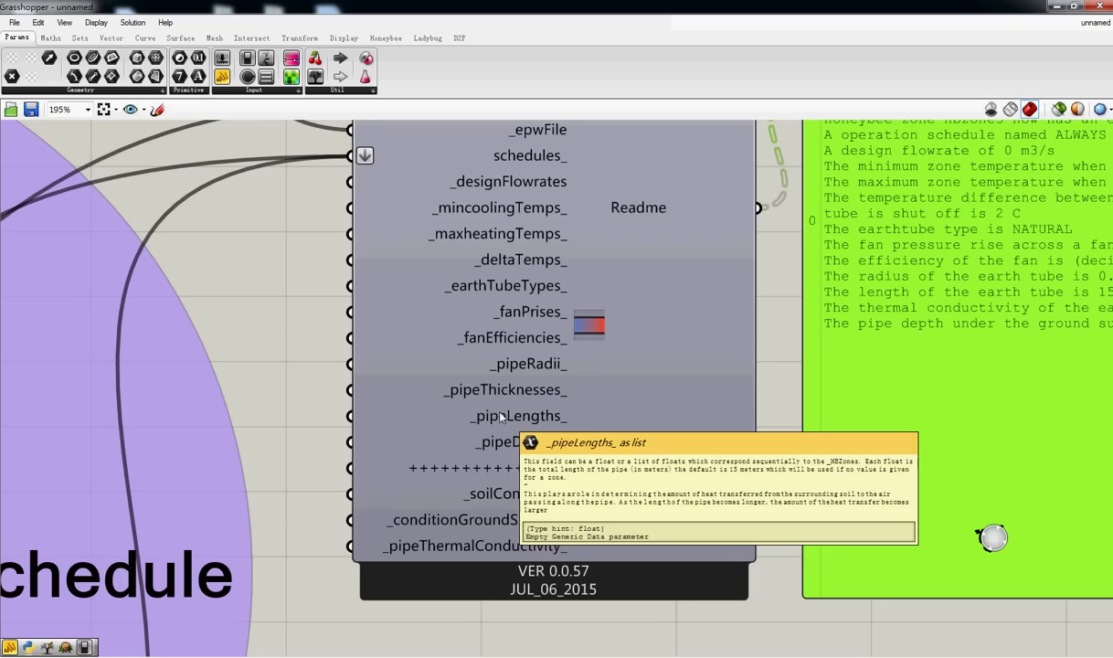
scroll(439, 503, down, 5)
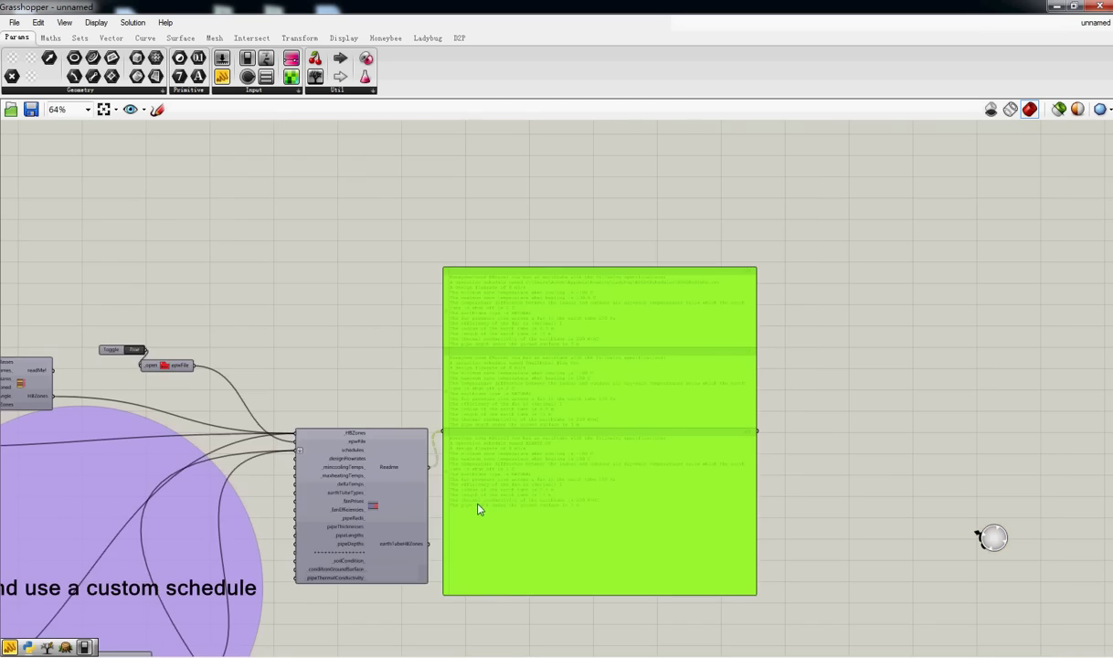
Step: Delete the Readme panel beside the earth tube component
right_drag(478, 504, 552, 398)
click(36, 23)
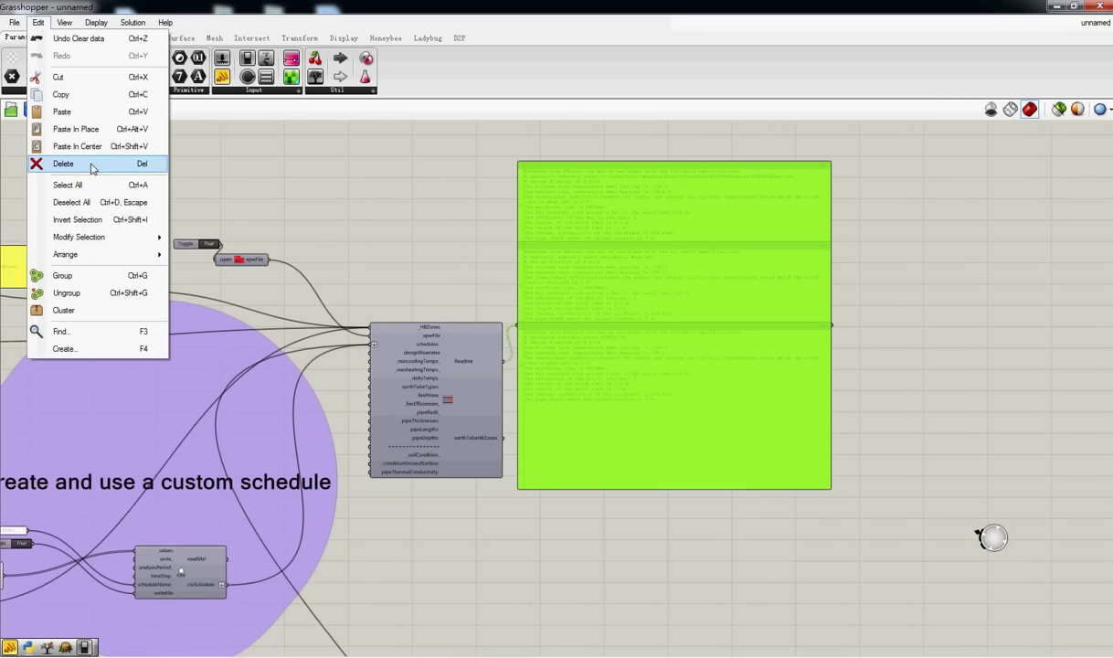
click(92, 163)
Step: Disconnect the Masses2Zones component overlapping the custom schedule group from the earth tube's _HBZones input, keeping the other two zones connected
right_drag(151, 503, 563, 371)
scroll(561, 375, down, 5)
right_drag(367, 373, 447, 356)
right_drag(614, 331, 556, 261)
scroll(489, 346, up, 5)
right_drag(570, 450, 242, 504)
right_click(599, 279)
mouse_move(639, 339)
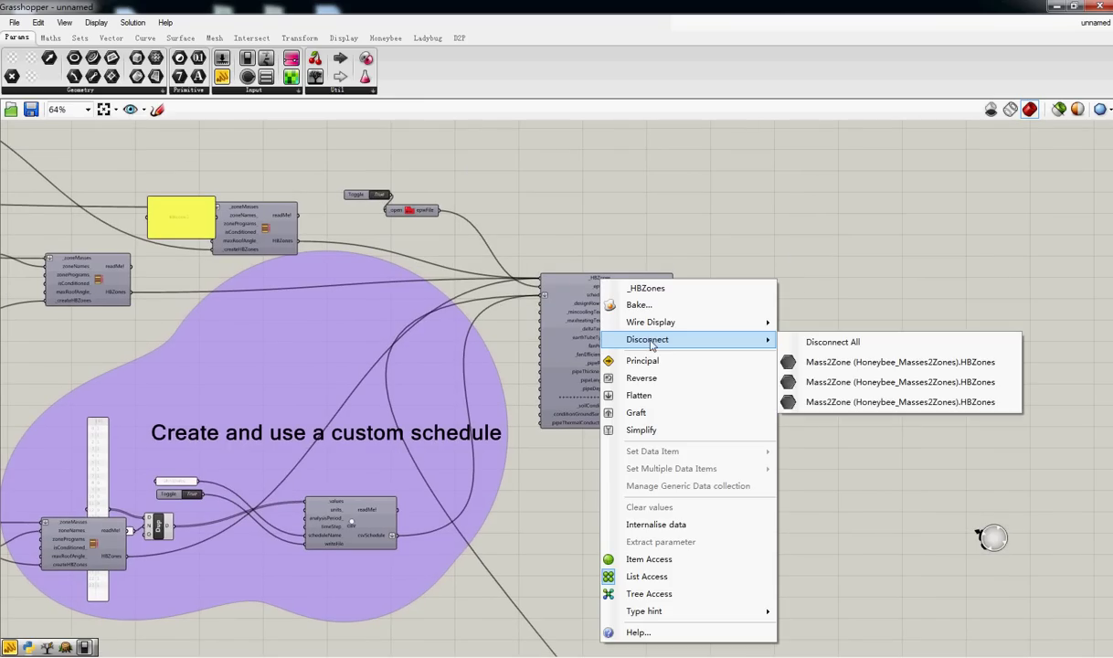
click(841, 405)
right_drag(840, 405, 567, 340)
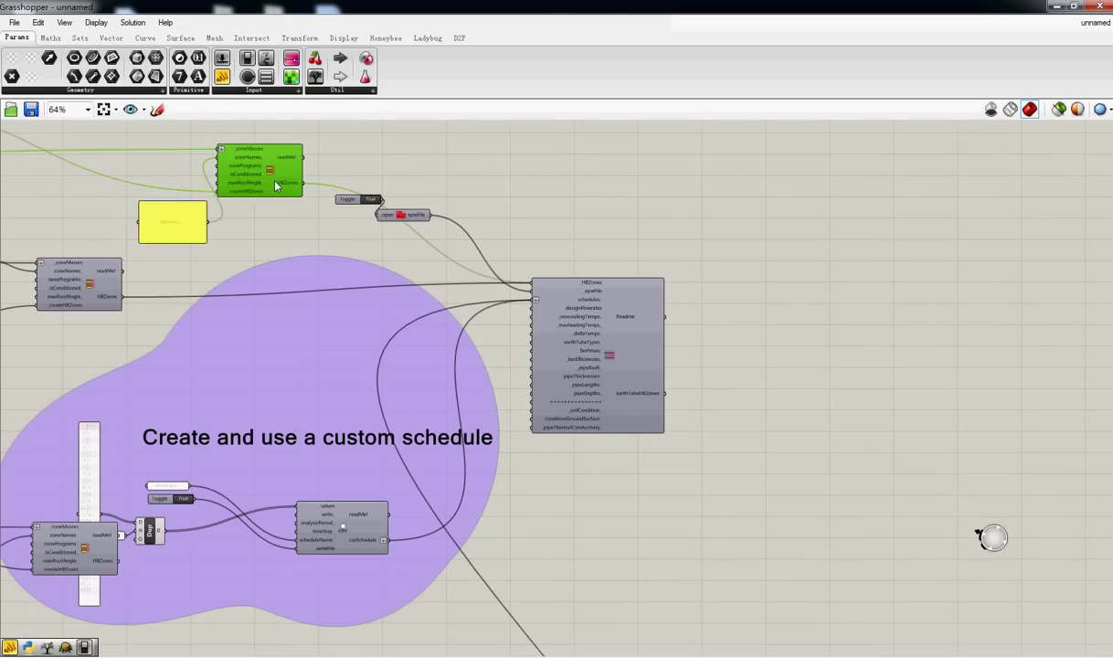
Step: Place a Honeybee EnergyPlus simulation component on the empty canvas beyond the earth tube component's outputs
right_drag(691, 279, 498, 311)
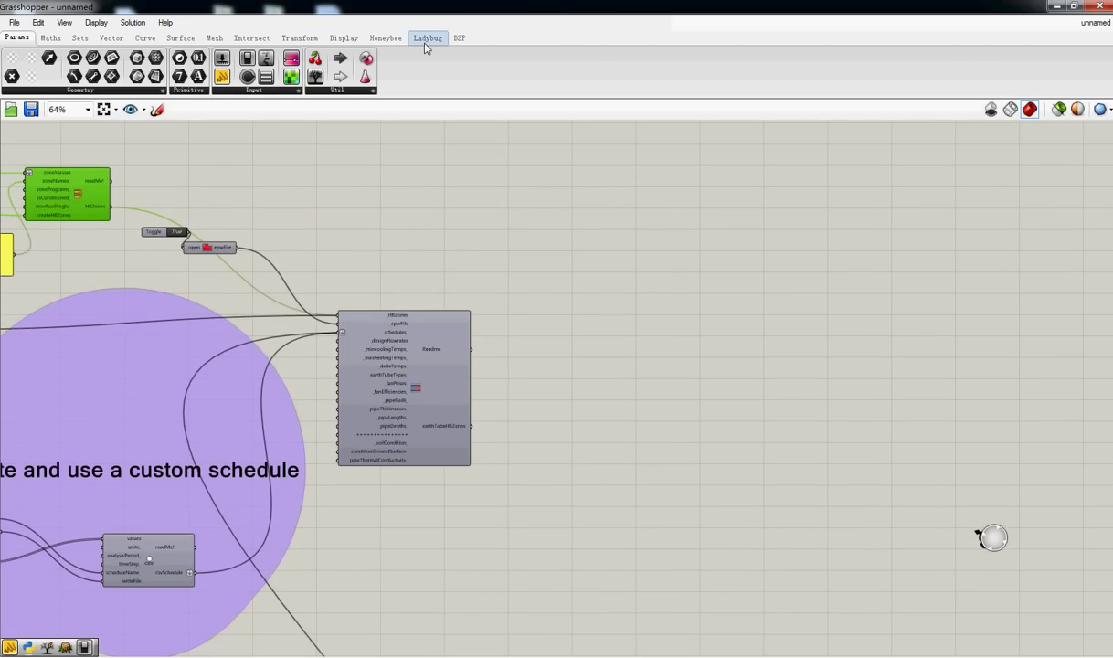
click(385, 37)
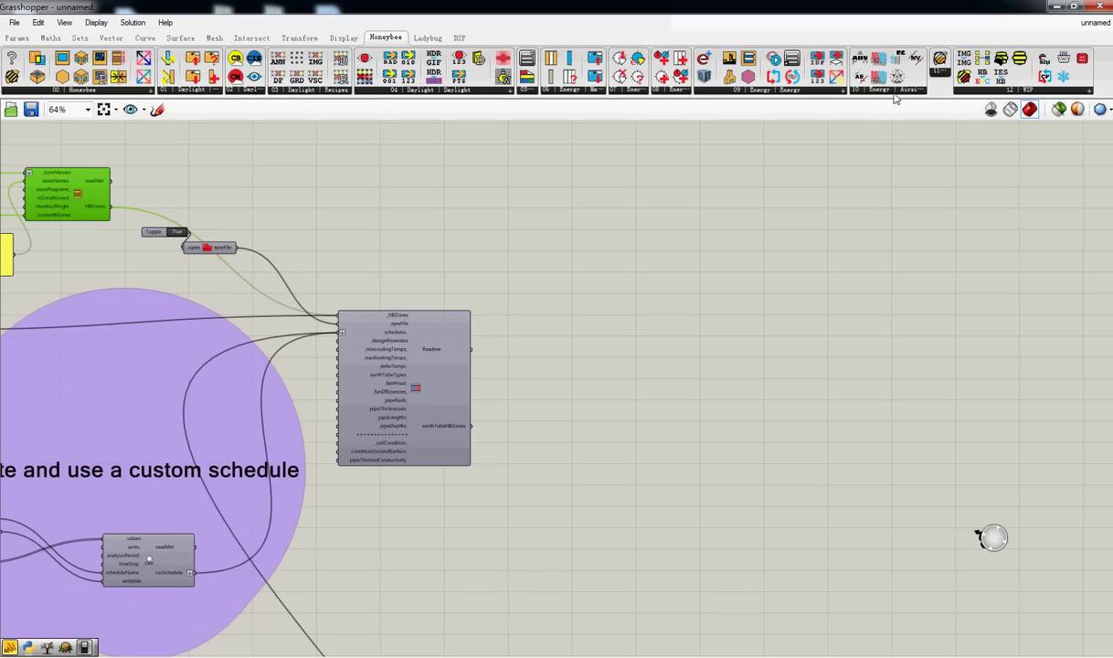
click(711, 299)
double_click(711, 299)
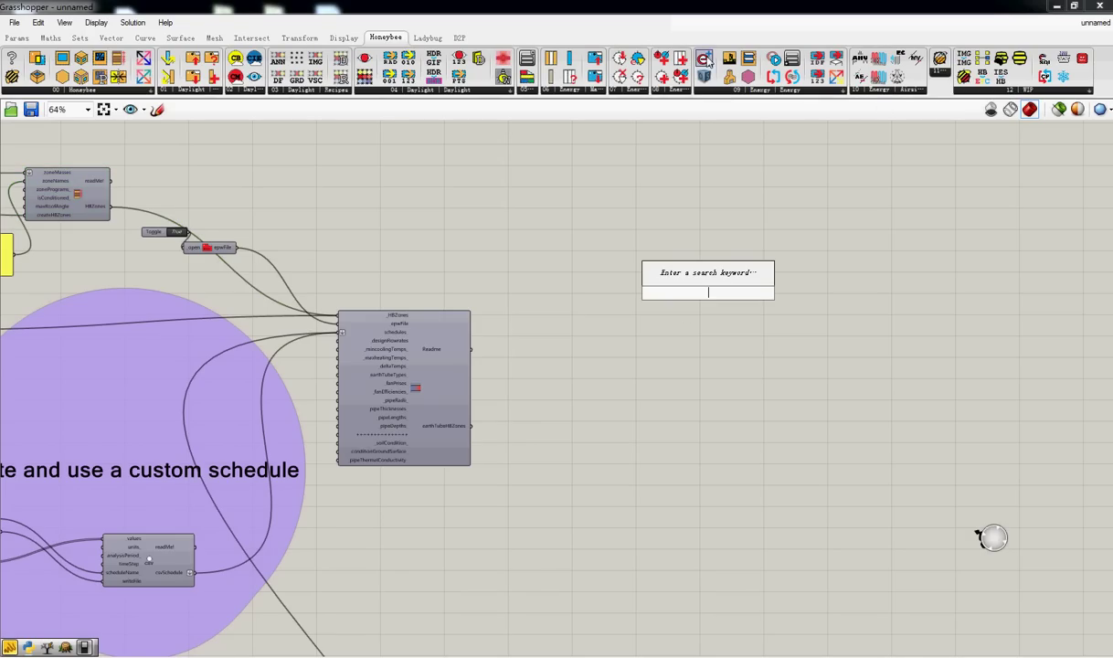
drag(705, 60, 647, 343)
scroll(603, 352, up, 5)
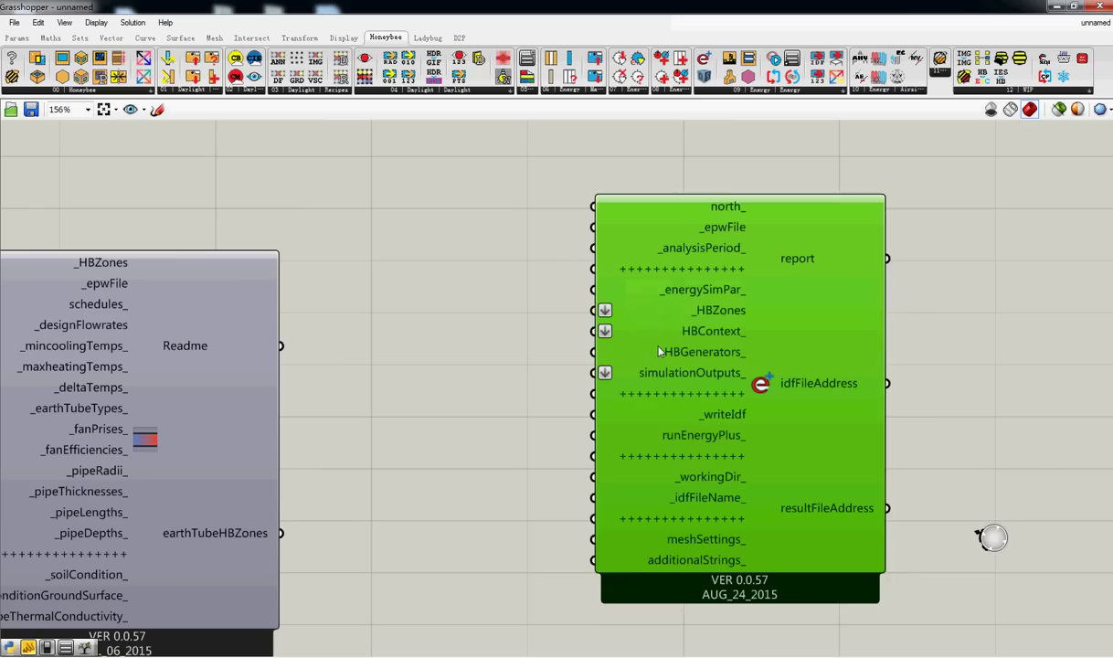
Step: Read the earthTubeHBZones output description and connect that output to the simulation component's _HBZones input
click(291, 542)
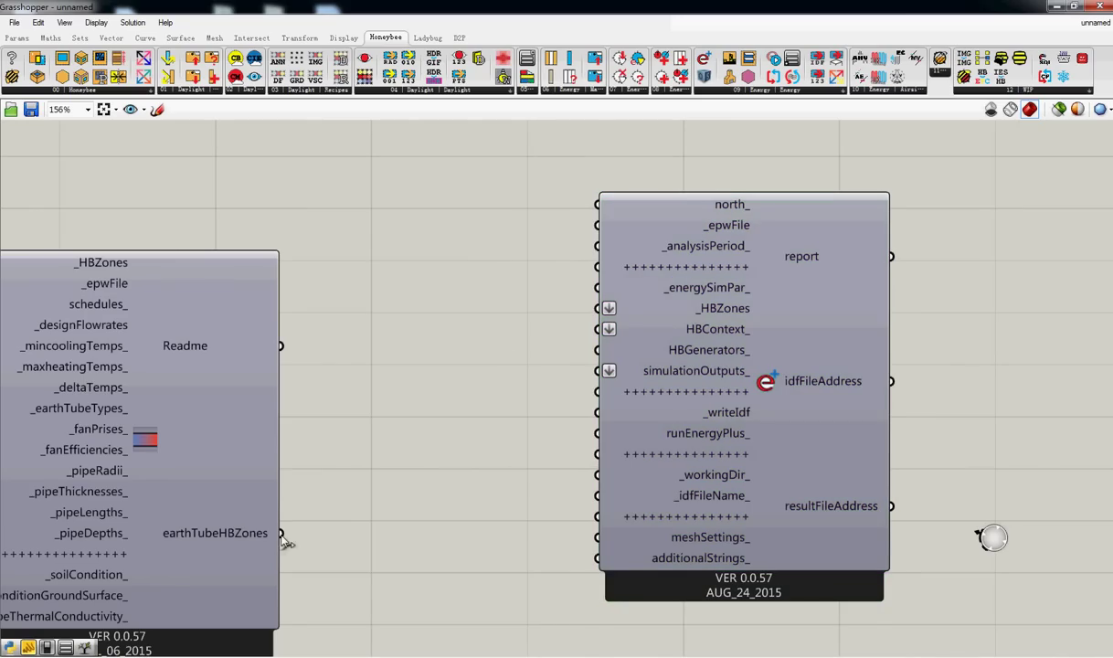
mouse_move(244, 542)
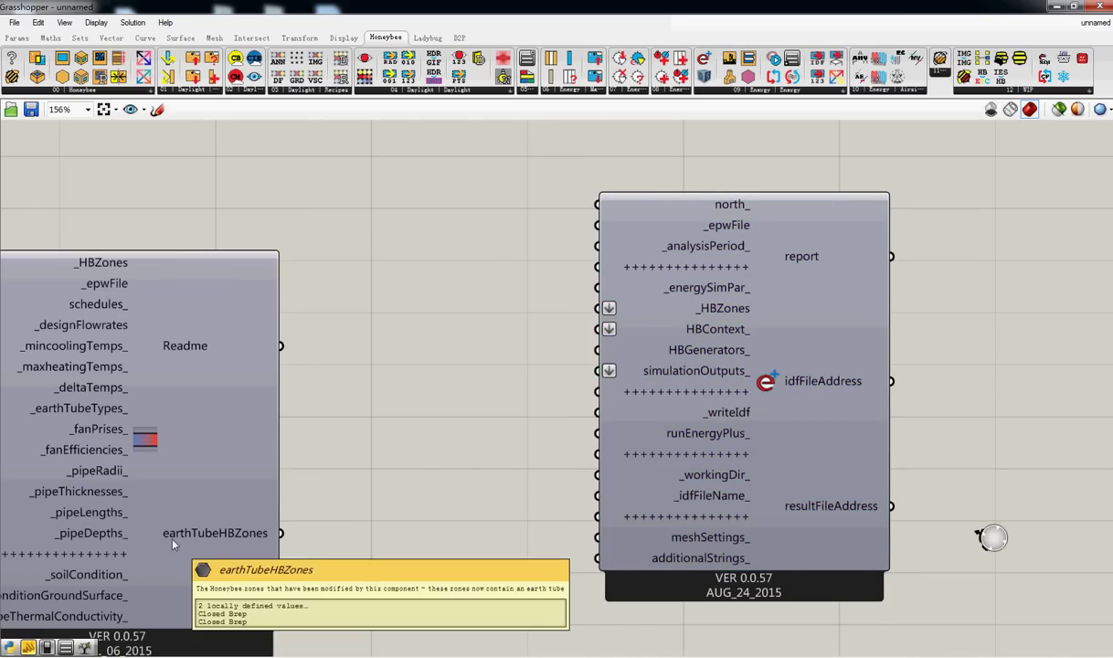
drag(280, 533, 599, 308)
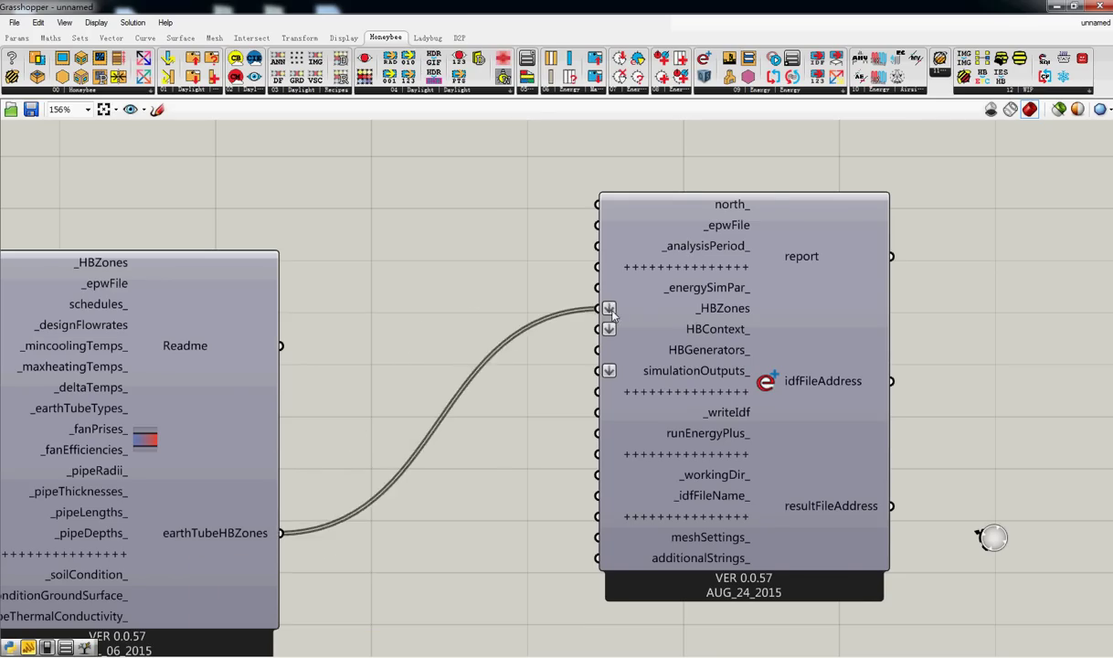
Step: Add the third zone's HBZones output directly to the simulation component's _HBZones input and connect epwFile to its _epwFile input
scroll(598, 308, down, 6)
scroll(491, 340, up, 3)
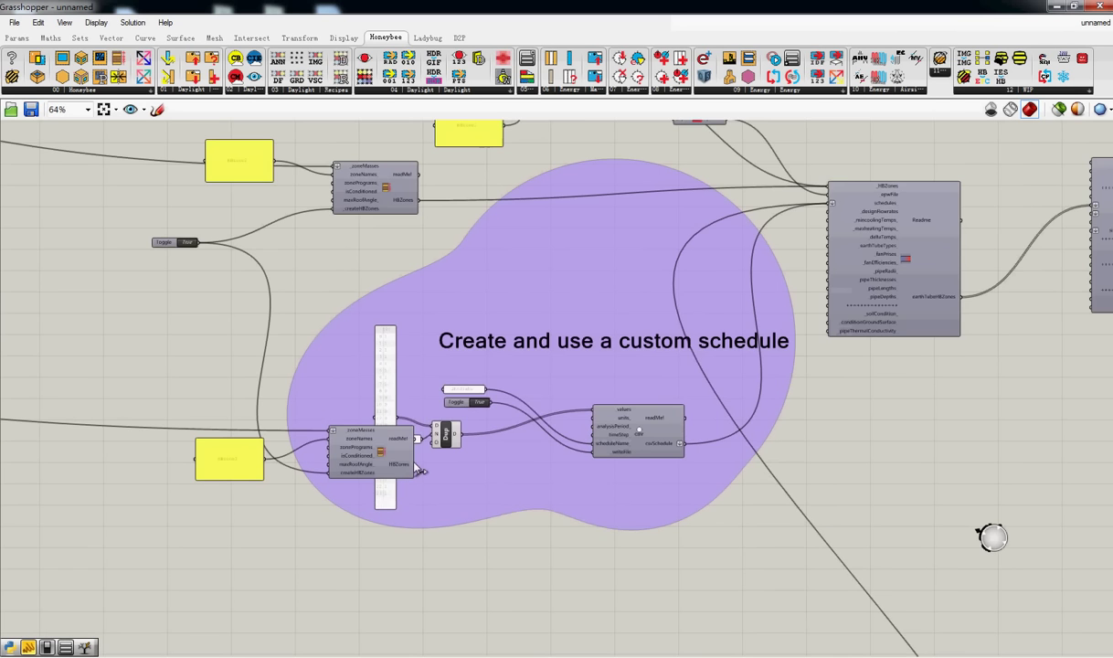
right_drag(988, 234, 644, 342)
drag(341, 321, 710, 379)
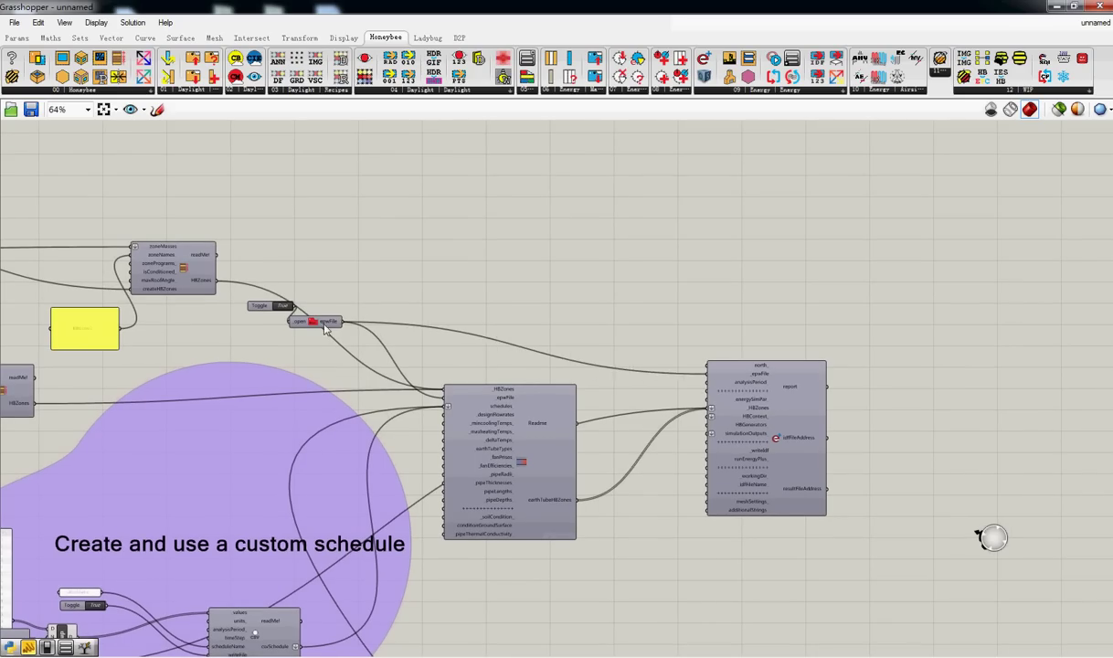
Step: Move the EPW file component and its toggle up, clear of the zone and earth tube components
drag(313, 321, 517, 126)
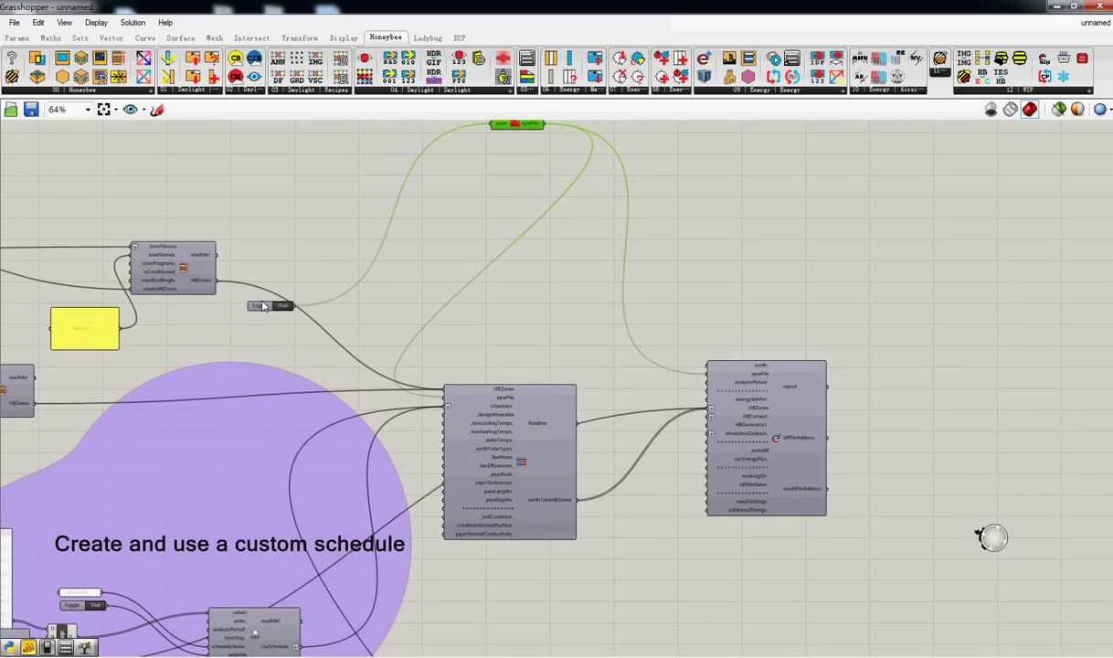
drag(260, 305, 304, 150)
right_drag(353, 327, 502, 252)
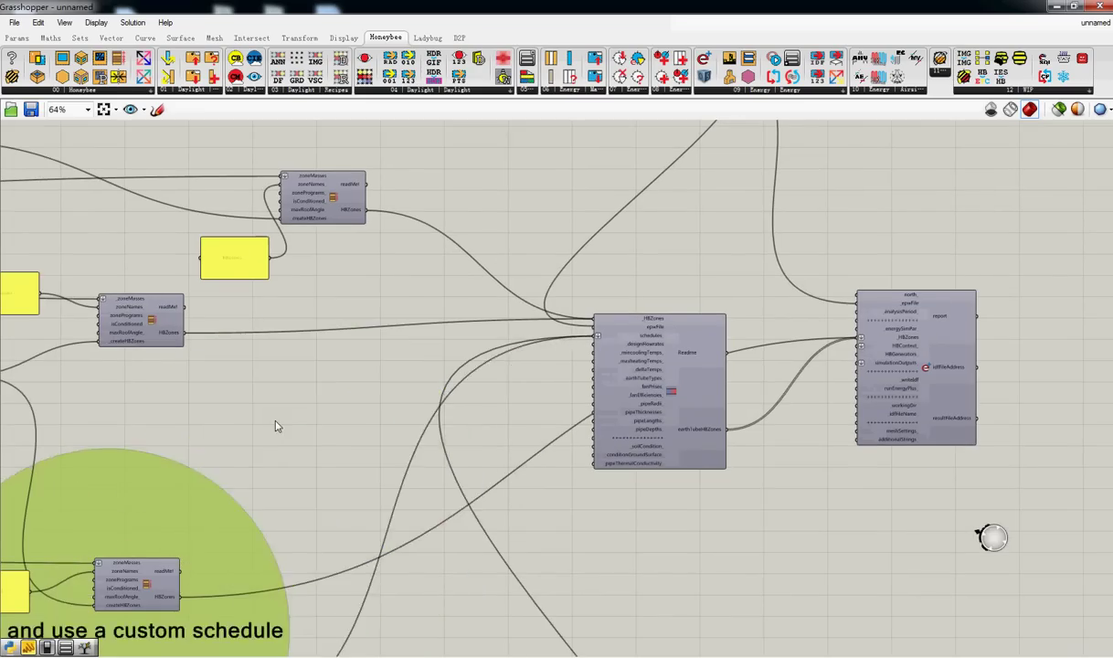
Step: Rearrange the definition's component groups and line up the earth tube and simulation components with space between them
scroll(472, 393, down, 6)
drag(340, 552, 306, 617)
click(325, 402)
drag(356, 349, 394, 399)
right_drag(507, 245, 372, 412)
scroll(371, 411, up, 6)
drag(569, 453, 627, 448)
drag(309, 515, 389, 495)
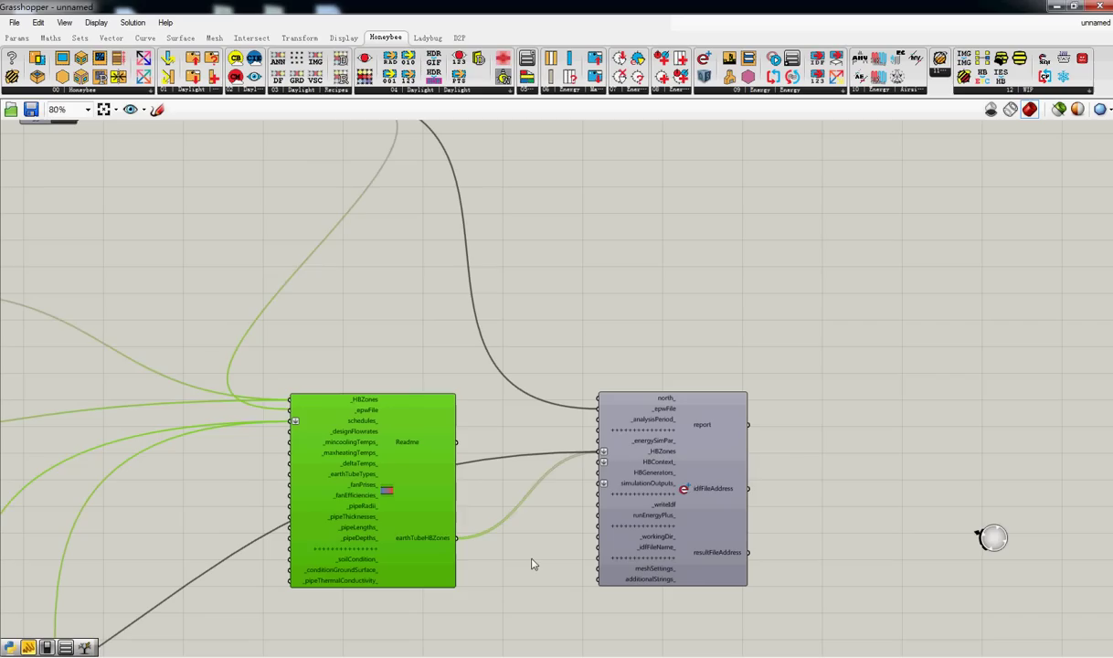
Step: Add a Boolean Toggle, connect it to _writeIdf and runEnergyPlus_, and place it between the earth tube and simulation components
double_click(523, 586)
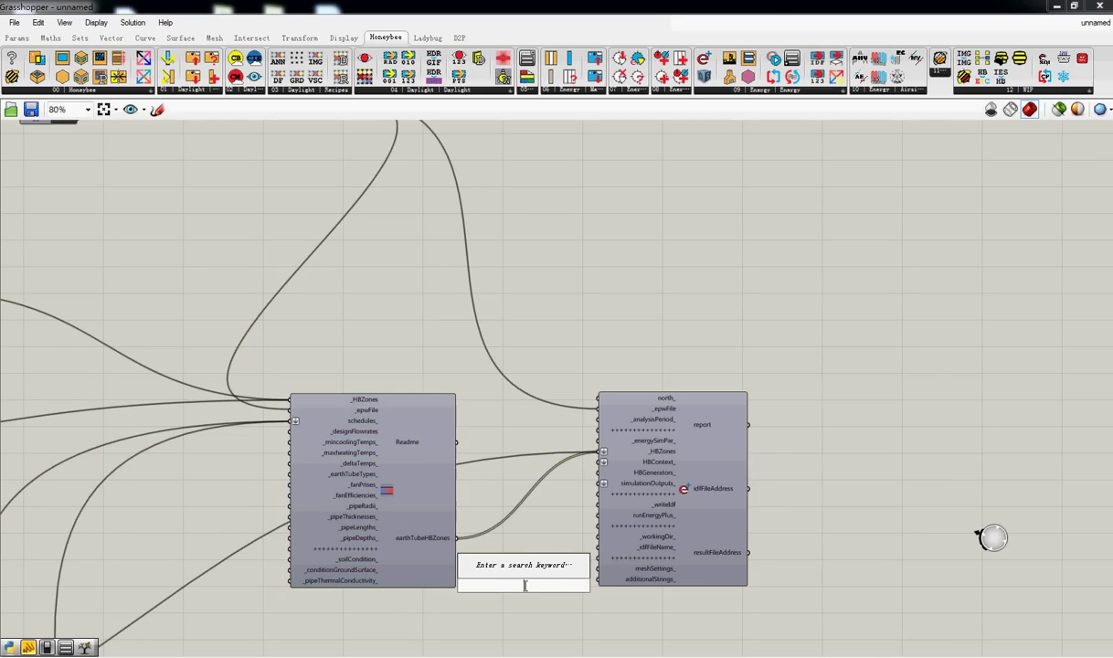
text(boolean)
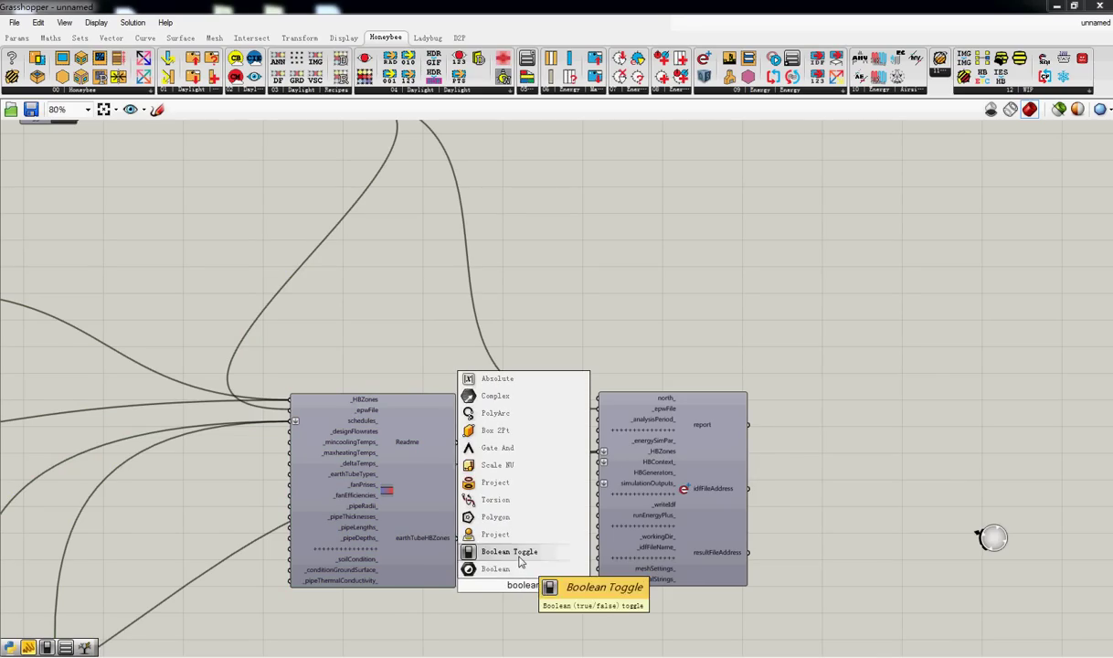
click(519, 555)
drag(553, 585, 593, 514)
drag(554, 585, 598, 515)
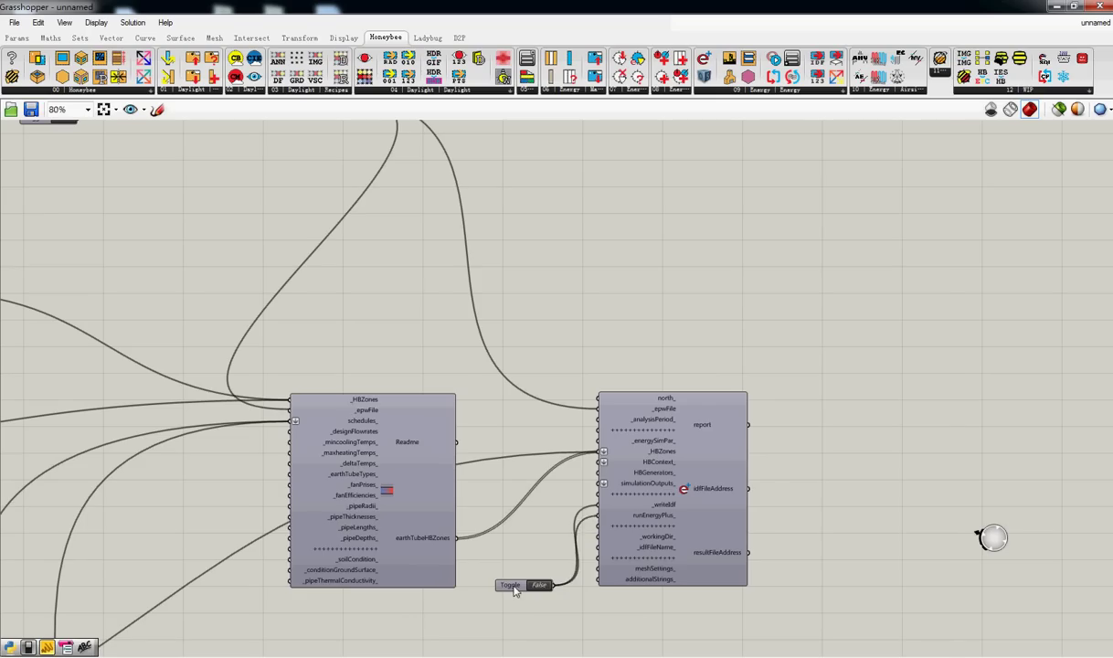
drag(513, 586, 525, 430)
Step: Set the simulation's Boolean Toggle to True to run EnergyPlus, and reposition the simulation component
right_drag(645, 496, 373, 468)
drag(373, 468, 475, 410)
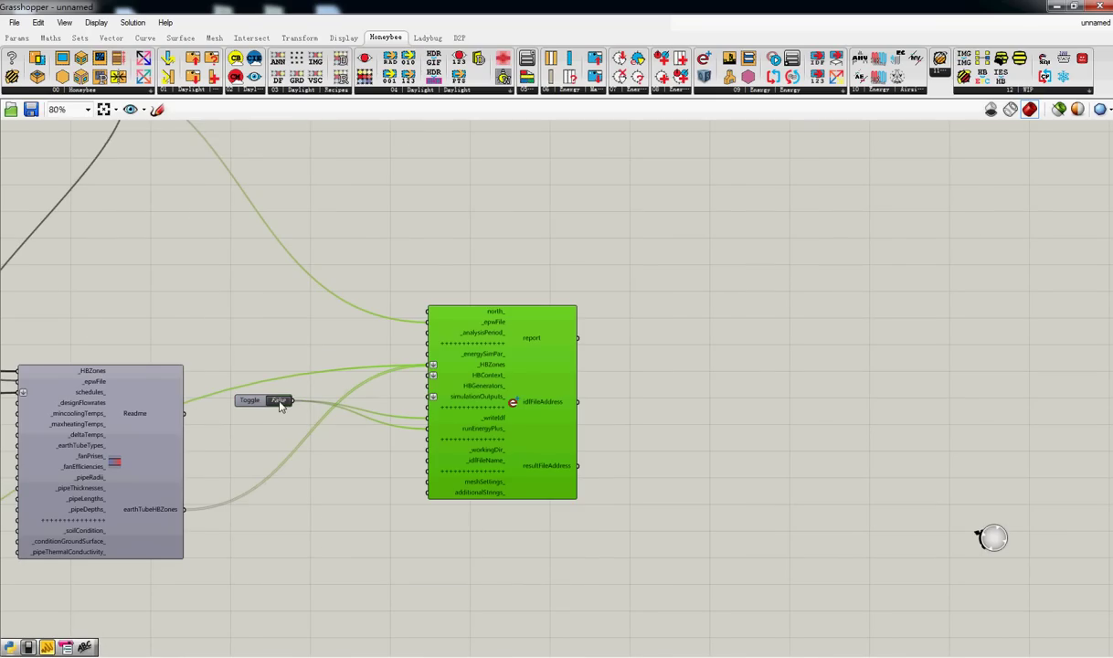
double_click(279, 401)
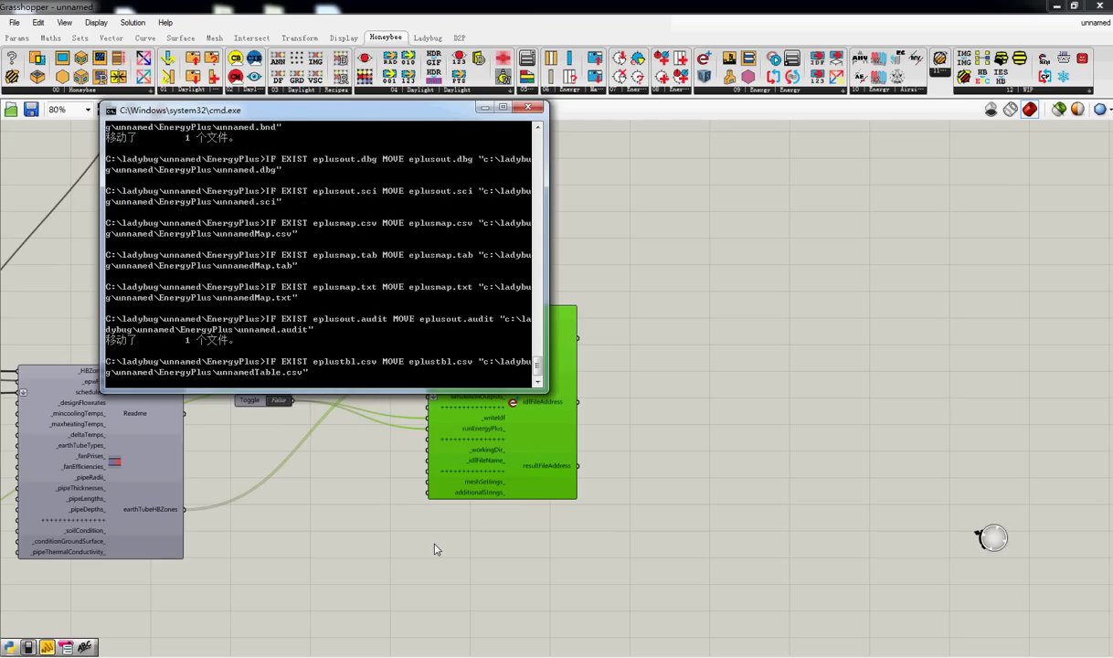
drag(502, 427, 524, 386)
mouse_move(579, 435)
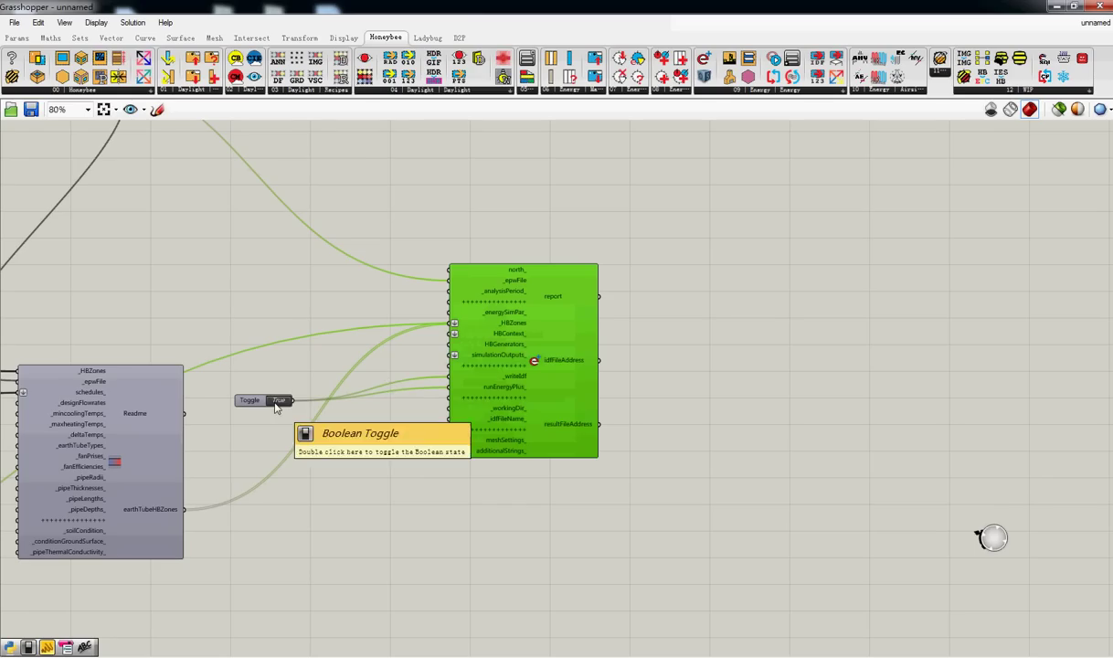
Step: Read the resultFileAddress and simulationOutputs_ descriptions and place the Honeybee component that generates EnergyPlus simulation outputs
right_drag(173, 413, 262, 429)
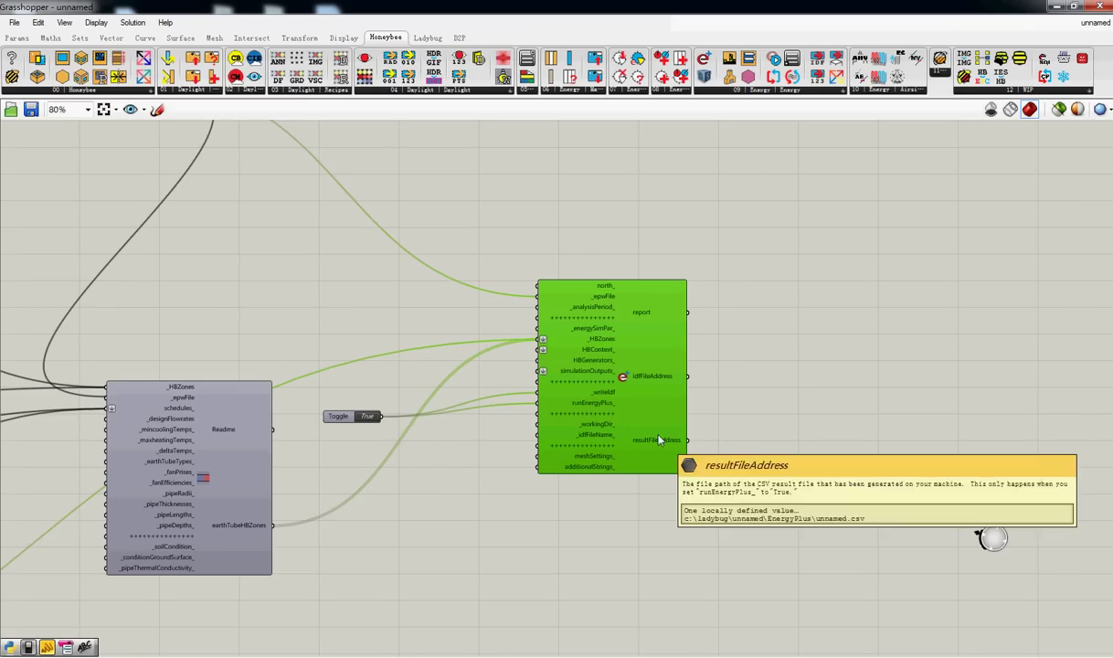
right_drag(547, 410, 510, 411)
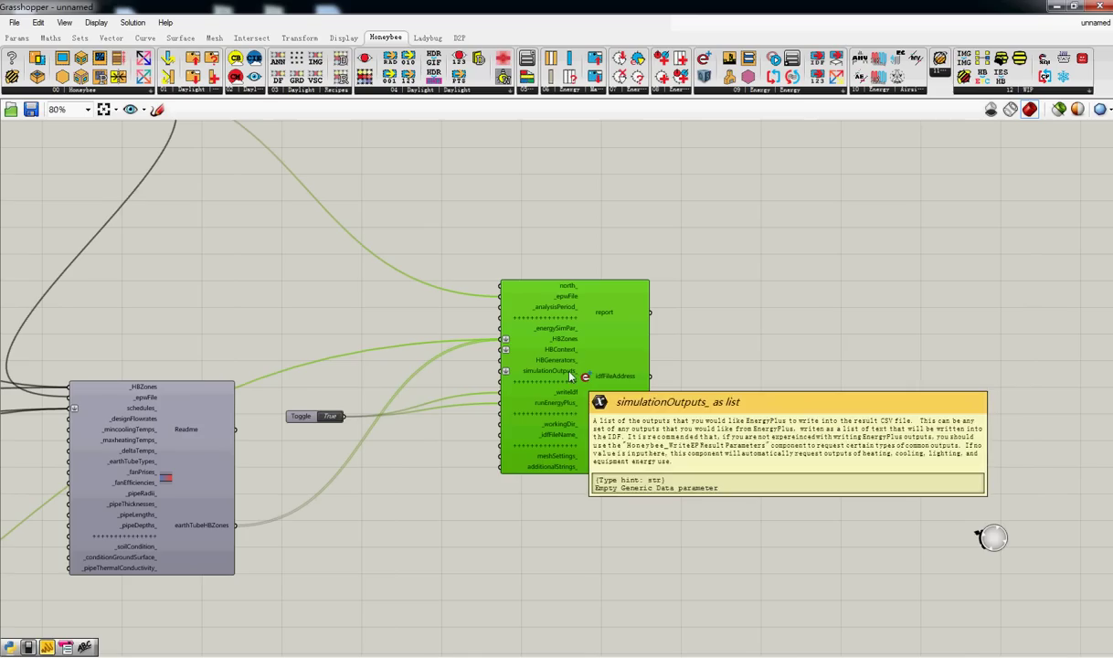
click(773, 60)
click(410, 430)
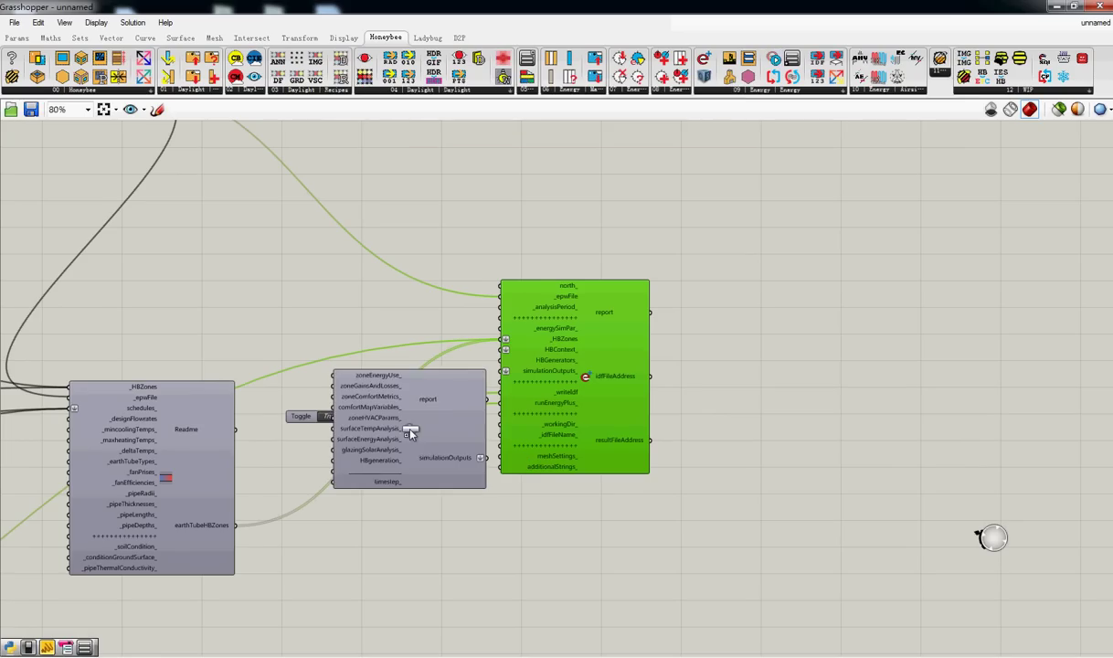
Step: Space out the components, connect simulationOutputs to the simulation's simulationOutputs_ input, and close the EnergyPlus run window
right_drag(607, 422, 681, 381)
drag(514, 403, 428, 512)
drag(631, 365, 763, 398)
drag(430, 529, 712, 363)
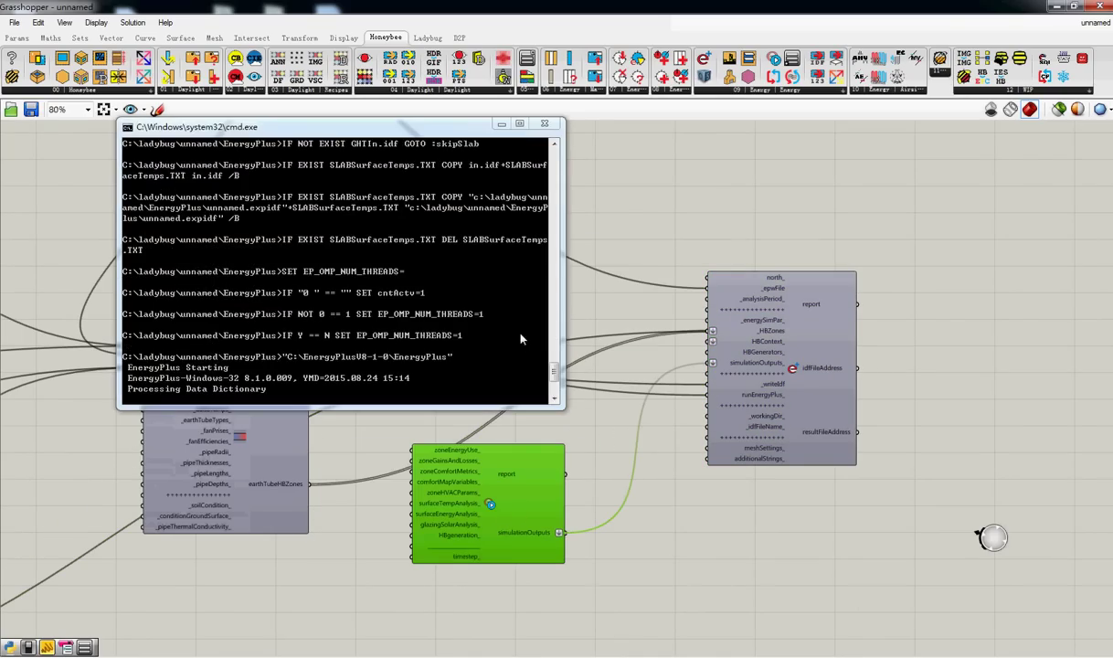
click(542, 125)
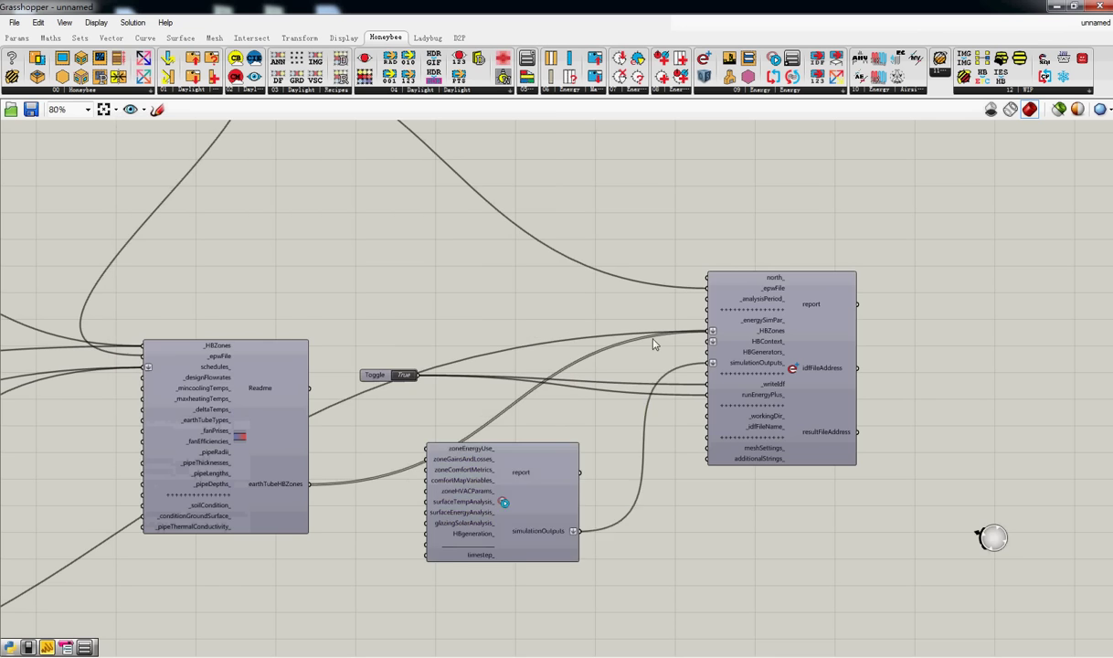
Step: Reposition the simulation outputs component, read its timestep_ description, and place an empty panel near its inputs
drag(531, 486, 599, 455)
right_drag(544, 468, 462, 431)
scroll(463, 431, up, 2)
scroll(436, 509, up, 1)
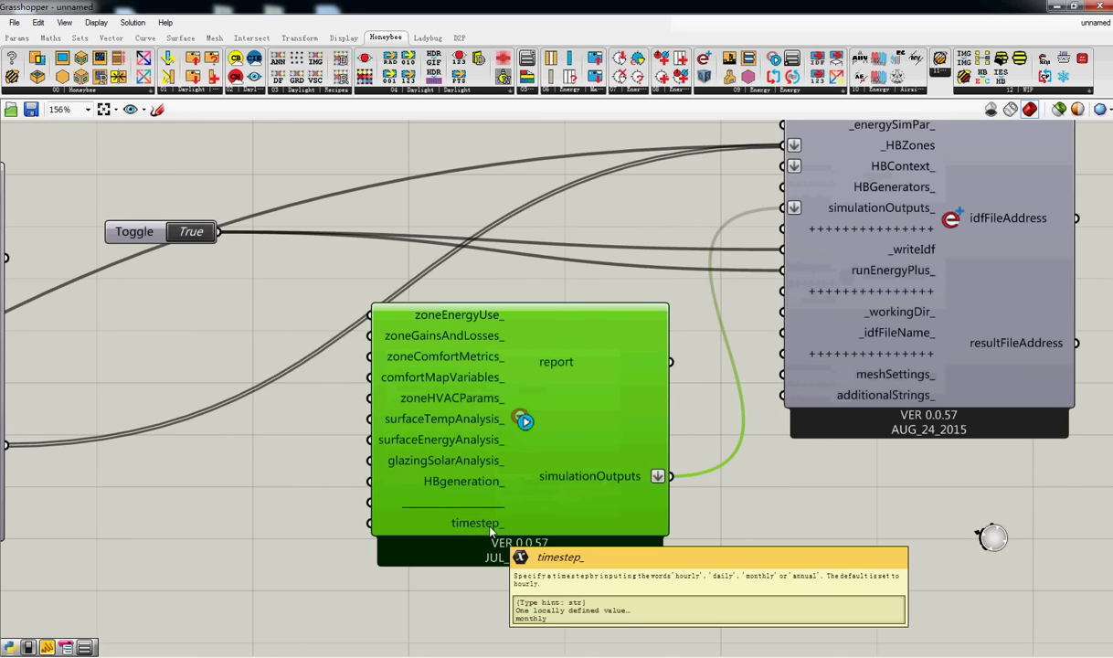
click(17, 37)
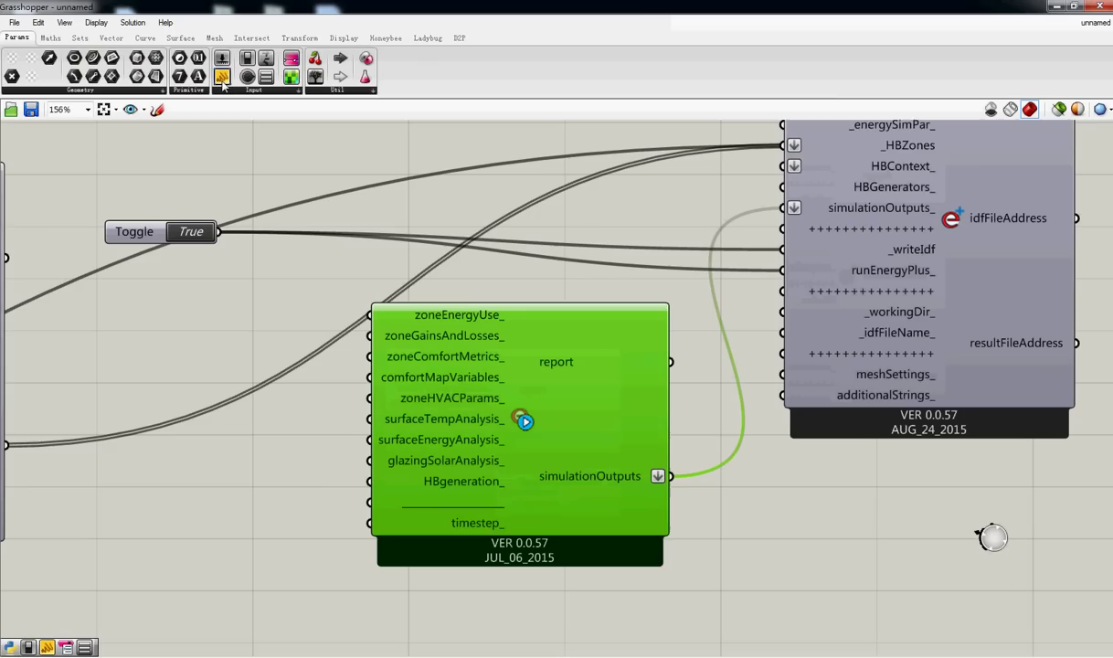
drag(222, 78, 234, 275)
Step: Place a Boolean Toggle beside the simulation outputs component and connect it to the zoneHVACParams_ input
mouse_move(450, 403)
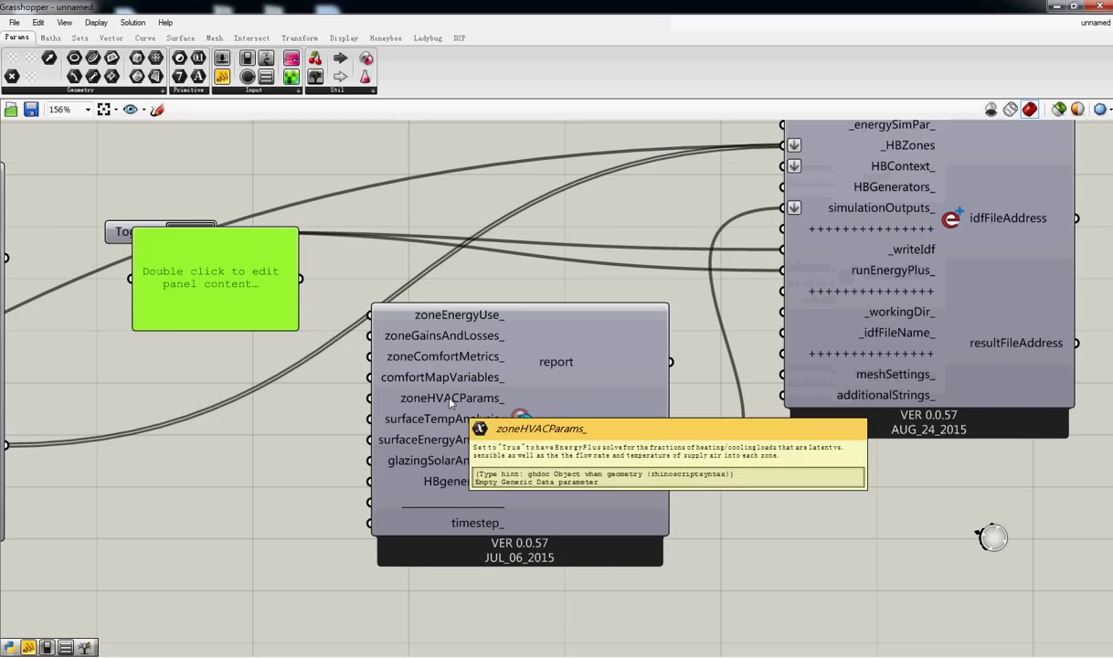
double_click(225, 462)
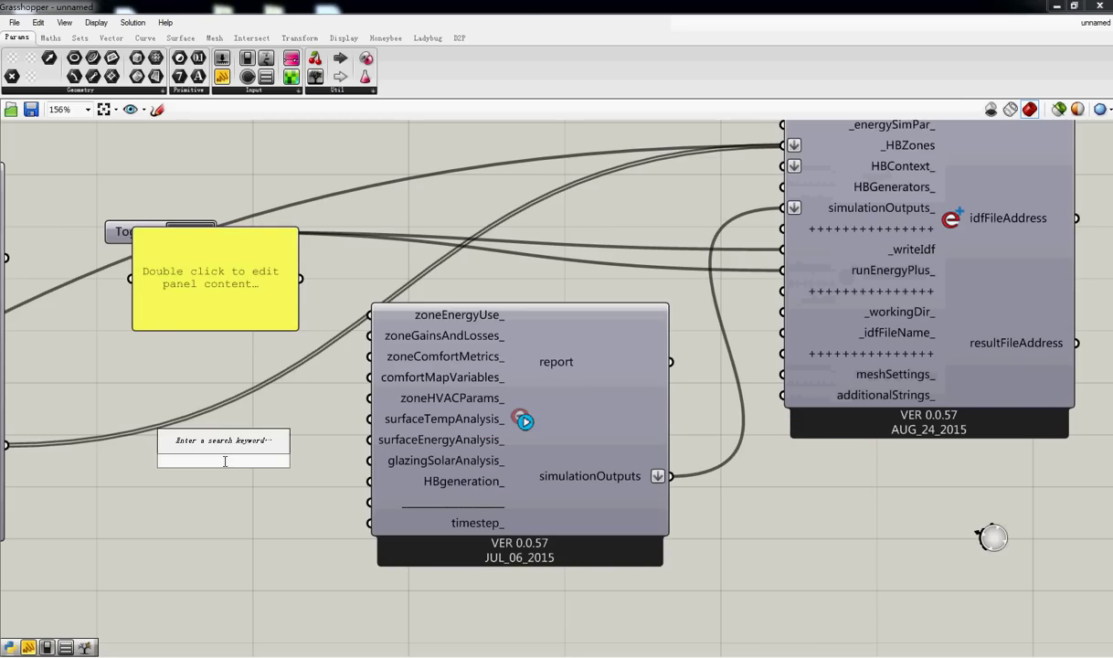
text(boolean)
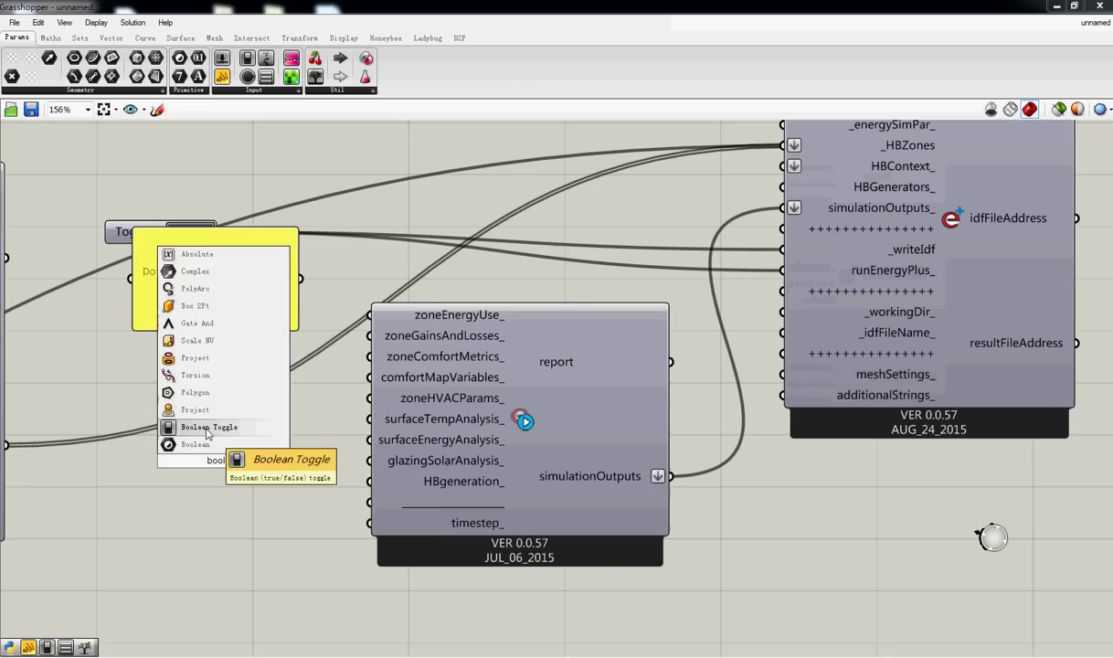
click(207, 430)
drag(281, 461, 369, 398)
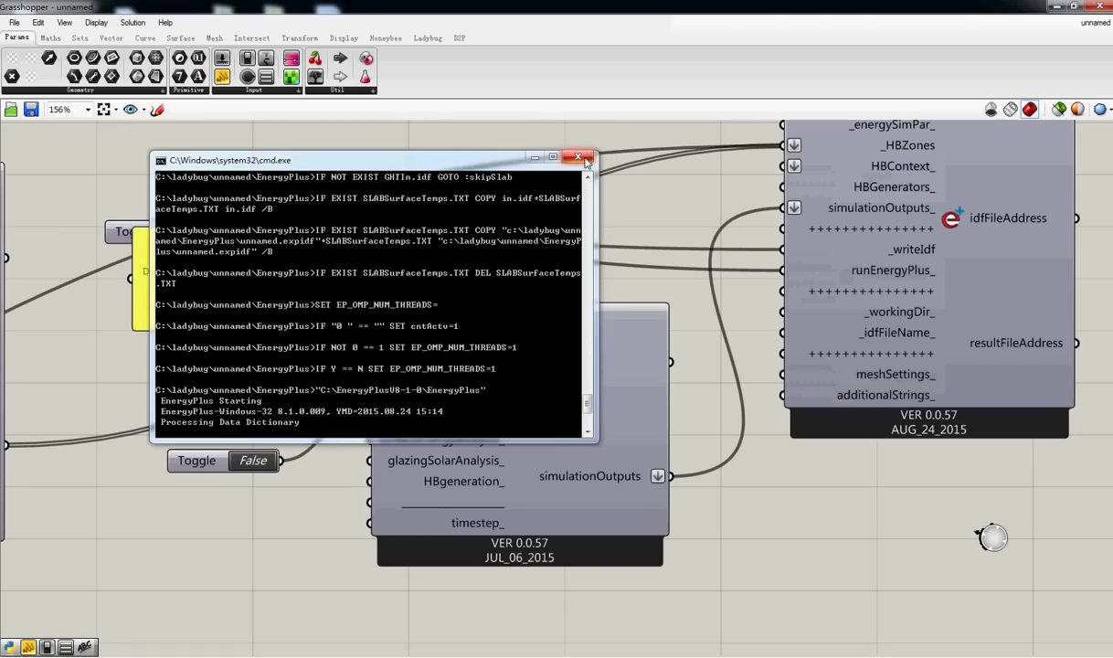
Step: Close the EnergyPlus run window, leave the zoneHVACParams_ toggle set to True, and reposition the simulation outputs component
click(584, 159)
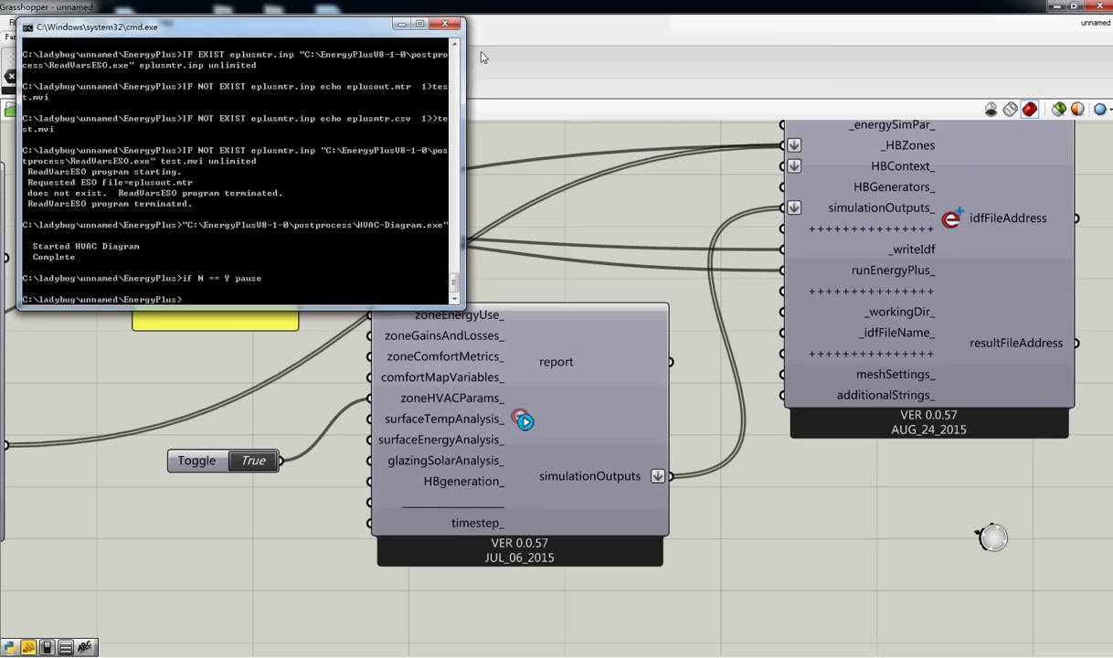
right_drag(287, 462, 238, 447)
double_click(219, 447)
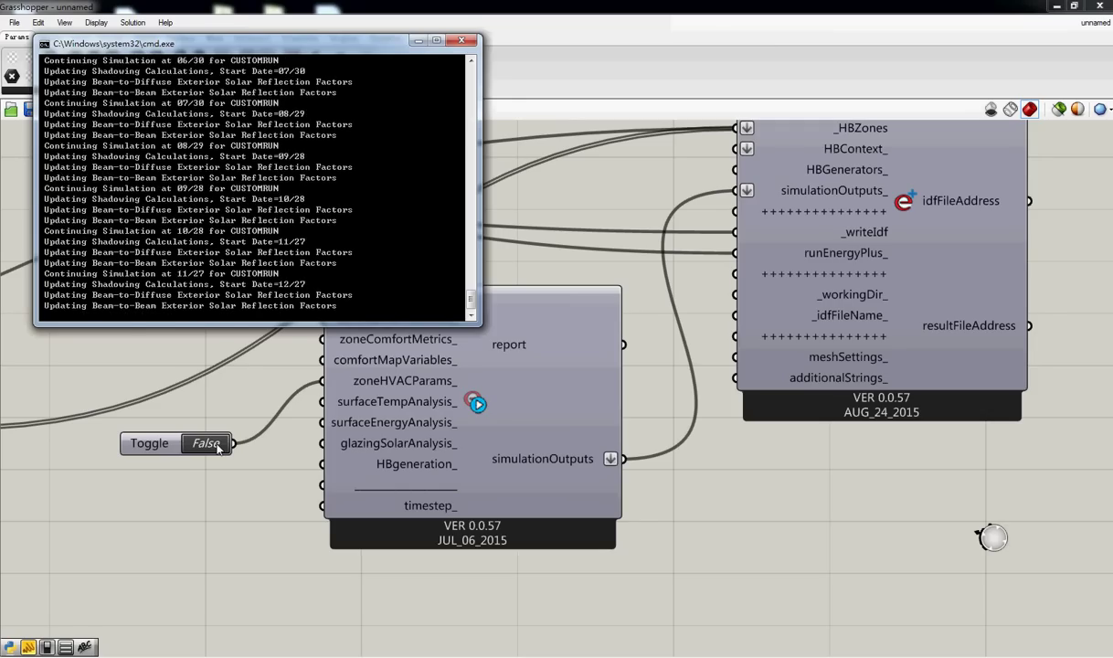
right_drag(770, 320, 437, 452)
scroll(438, 408, down, 6)
scroll(266, 416, up, 2)
drag(348, 447, 343, 483)
click(222, 460)
scroll(652, 394, up, 3)
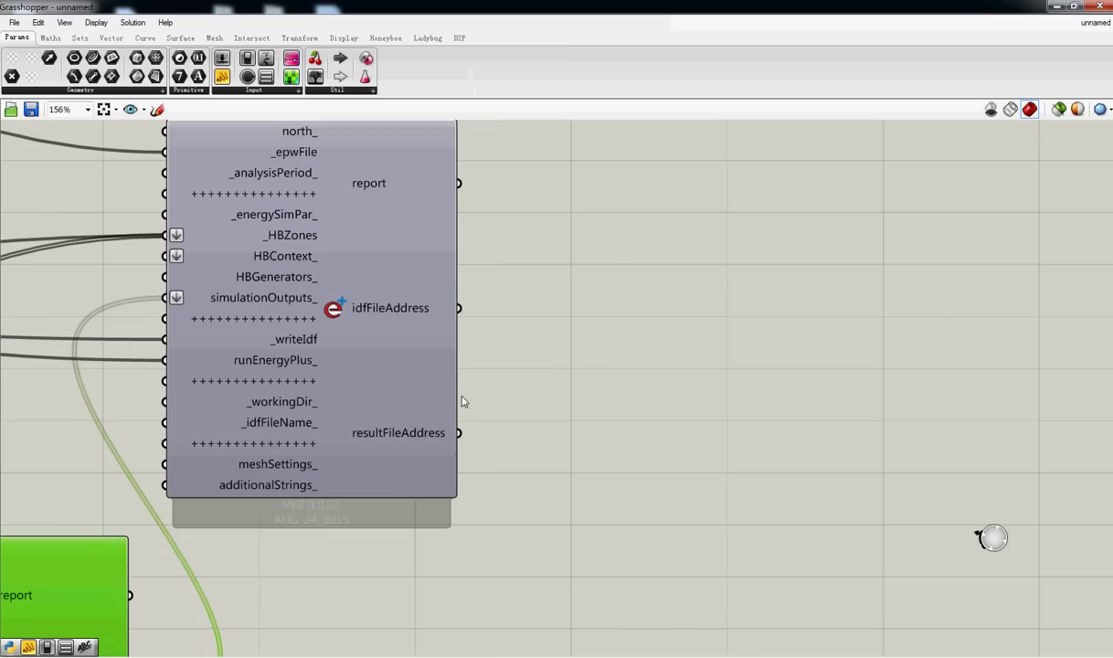
Step: Place the Honeybee_Read EP HVAC Result component and connect the simulation's resultFileAddress output to its _resultFileAddress input
click(385, 38)
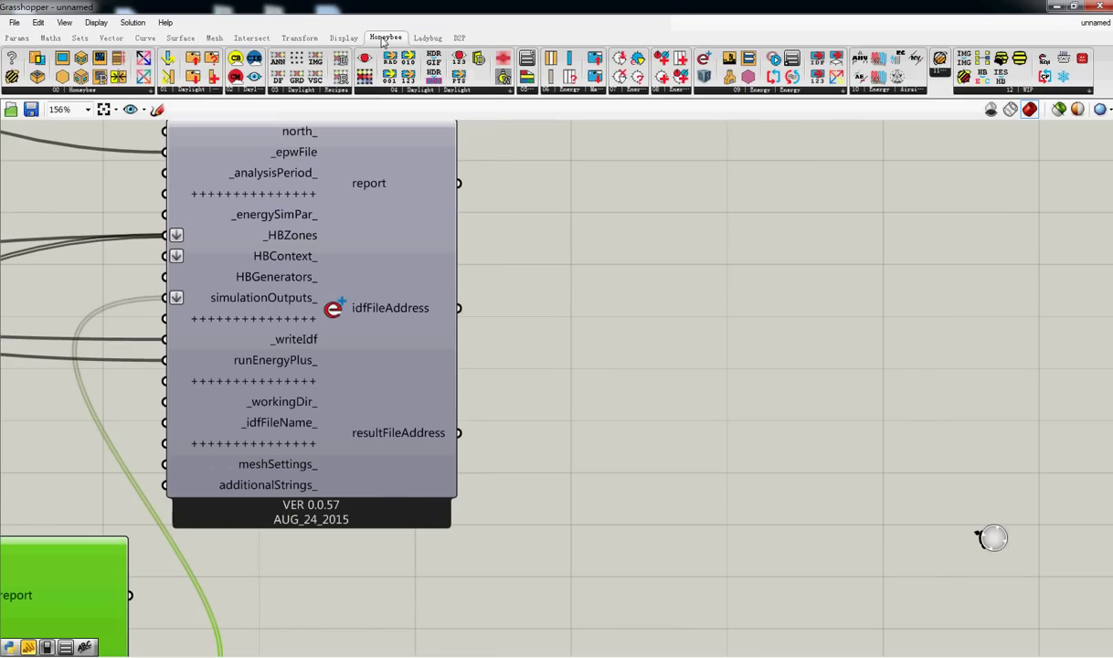
click(791, 91)
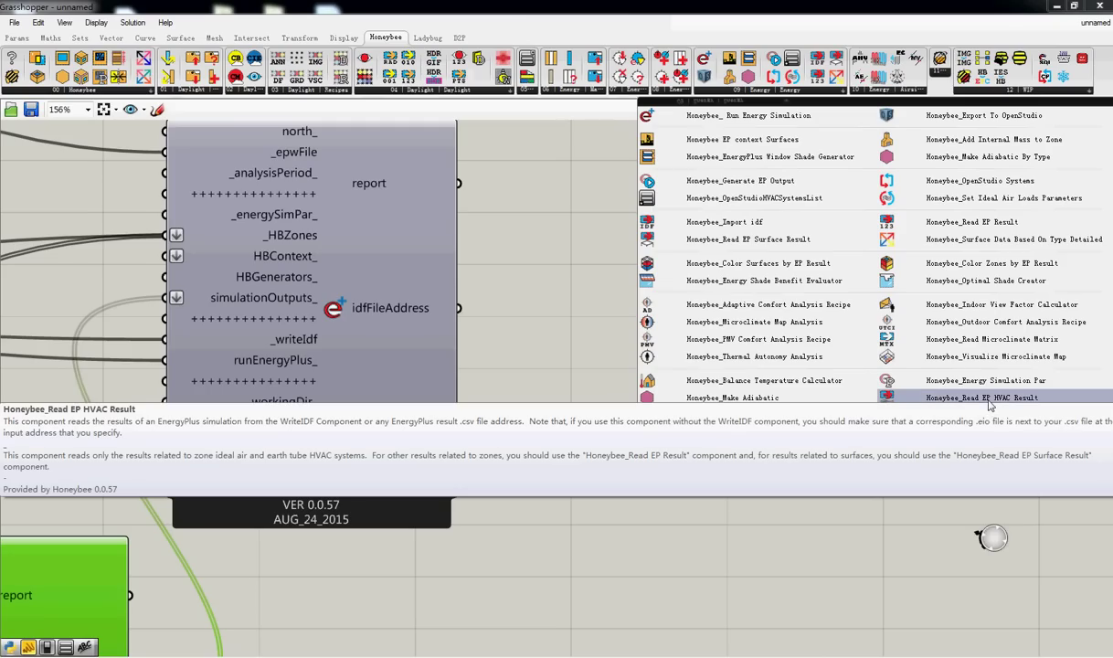
drag(989, 402, 846, 457)
drag(459, 432, 709, 406)
right_drag(802, 412, 619, 390)
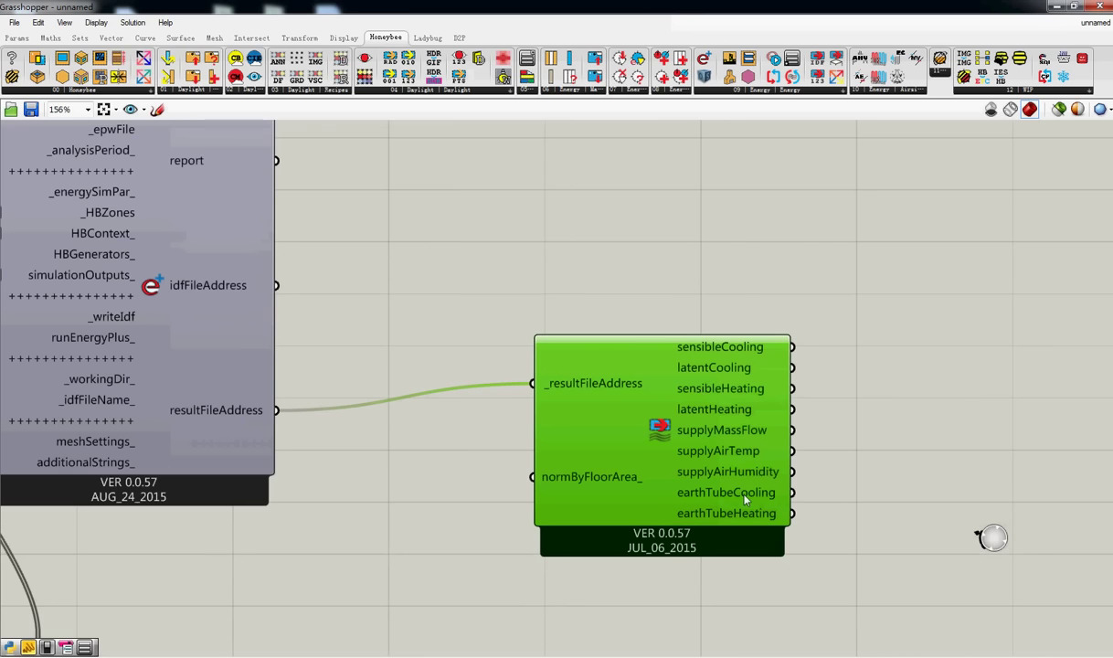
drag(605, 393, 513, 328)
right_drag(426, 358, 425, 408)
Step: Place an empty panel beside the outputs of the HVAC result reader
right_drag(465, 248, 684, 172)
scroll(684, 172, down, 3)
right_drag(616, 201, 377, 269)
click(16, 38)
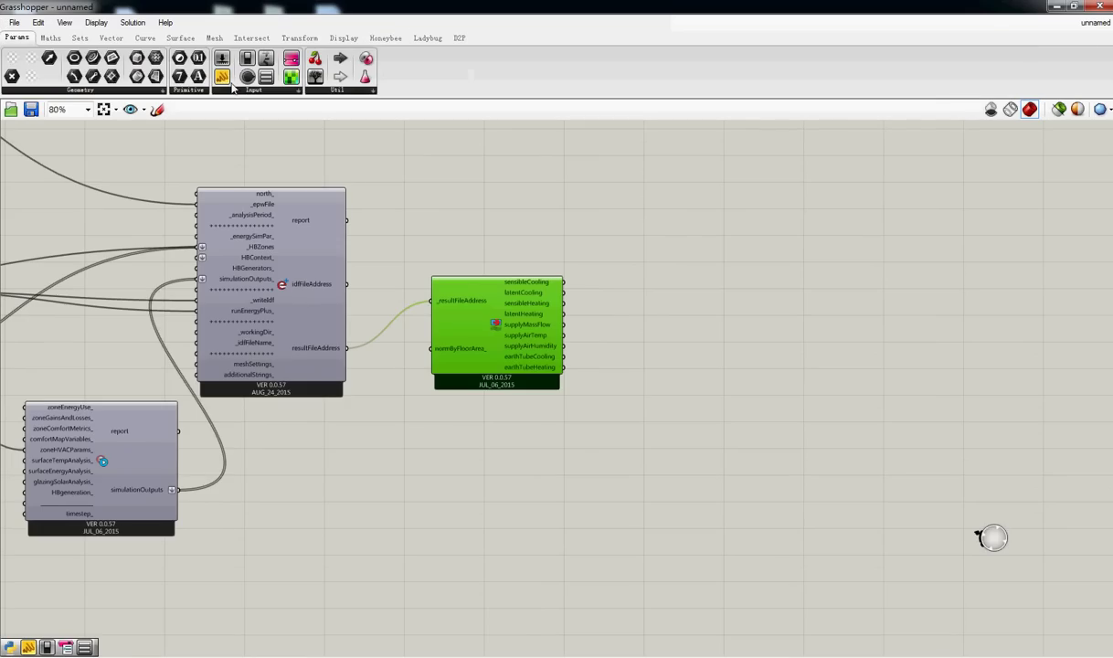
drag(221, 76, 683, 390)
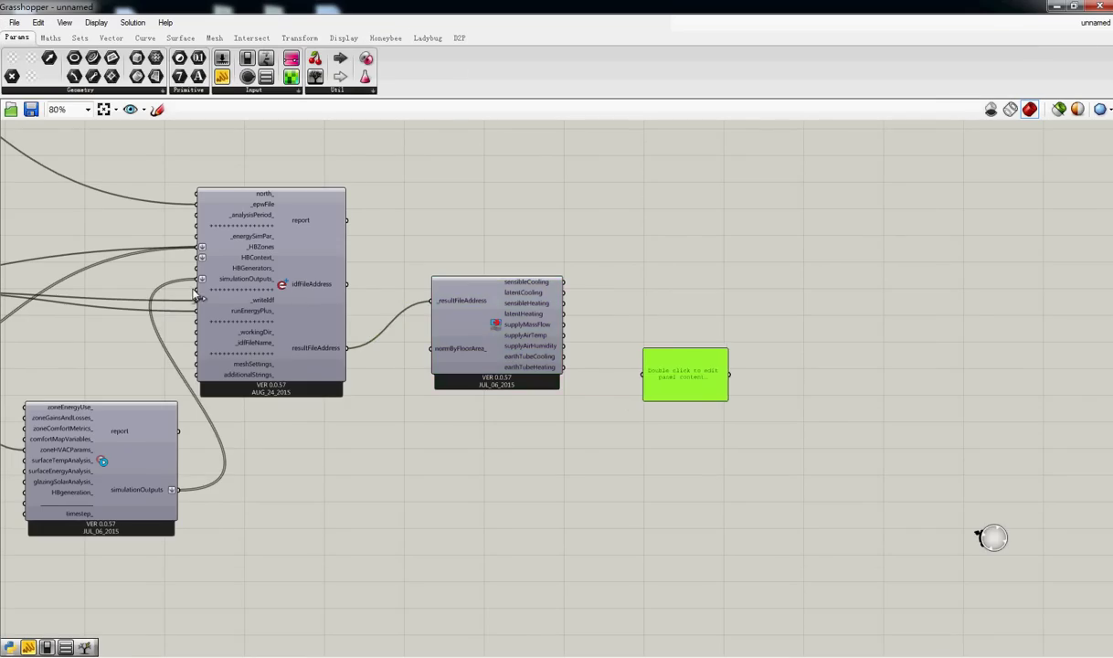
Step: Delete the leftover empty panel that covers the simulation's toggle
right_drag(198, 297, 533, 319)
click(315, 326)
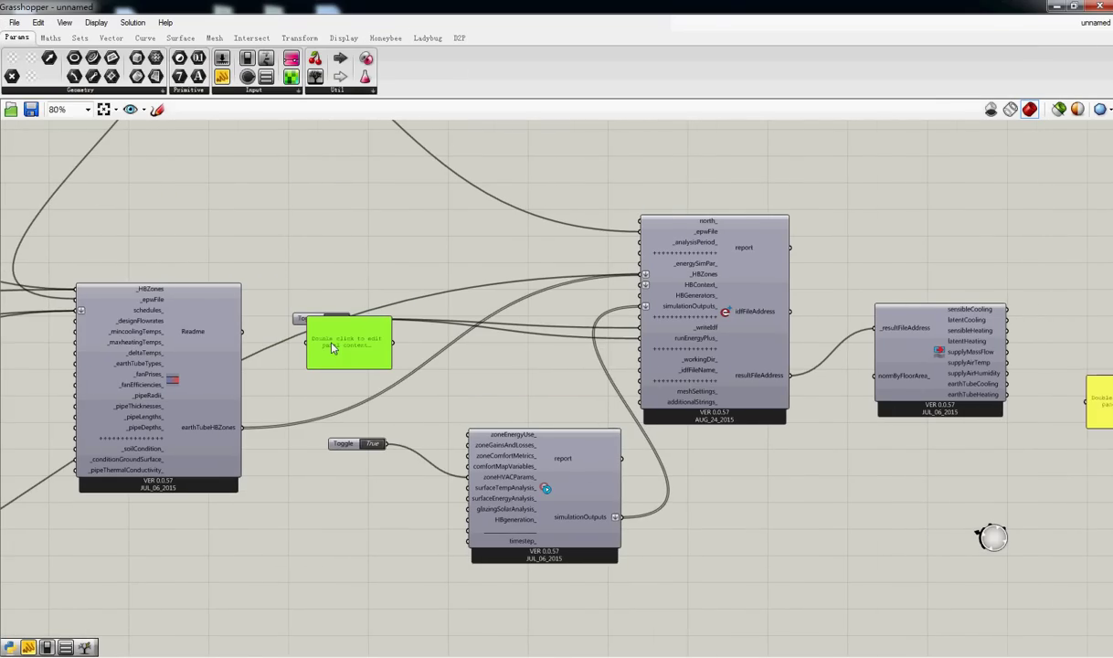
click(38, 22)
click(98, 171)
right_drag(1051, 395, 534, 356)
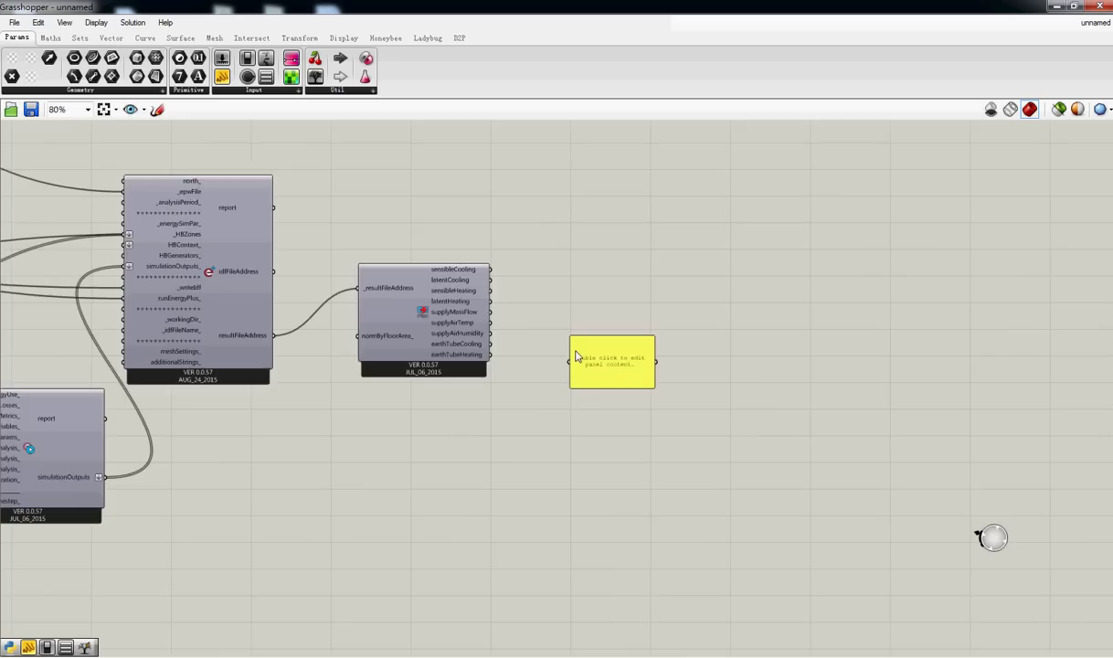
Step: Connect sensibleCooling to the empty panel, enlarge the panel and move it above the HVAC result reader
scroll(606, 346, up, 3)
drag(592, 388, 546, 328)
right_drag(517, 335, 610, 360)
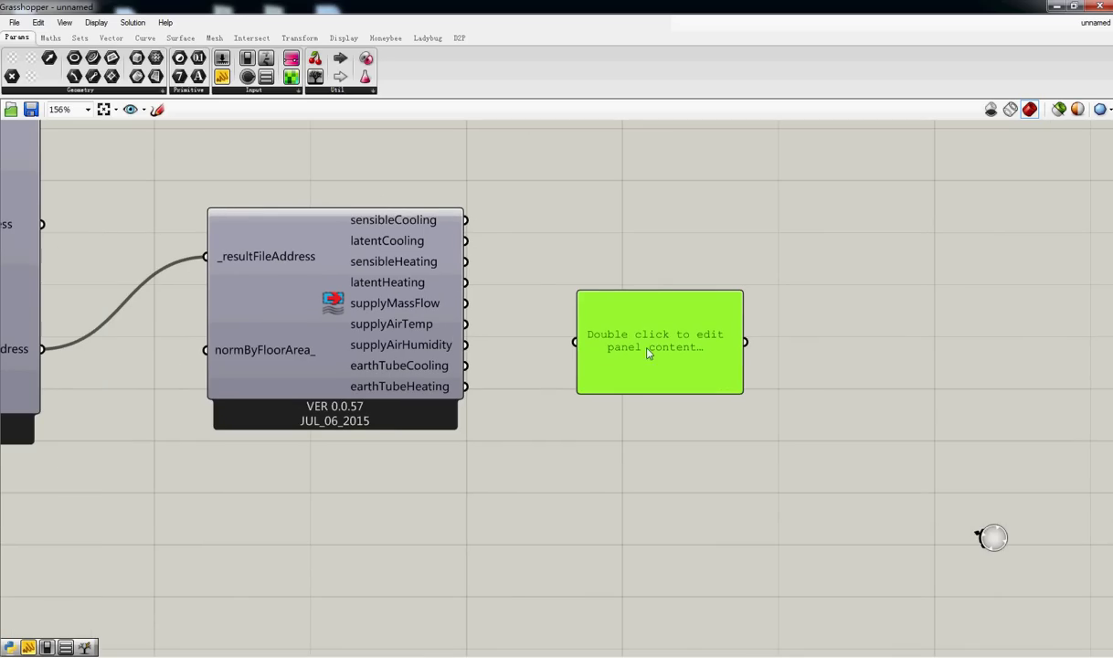
drag(465, 220, 580, 223)
drag(703, 269, 1058, 540)
right_drag(824, 398, 642, 349)
scroll(681, 354, down, 3)
drag(736, 259, 758, 380)
drag(554, 357, 584, 177)
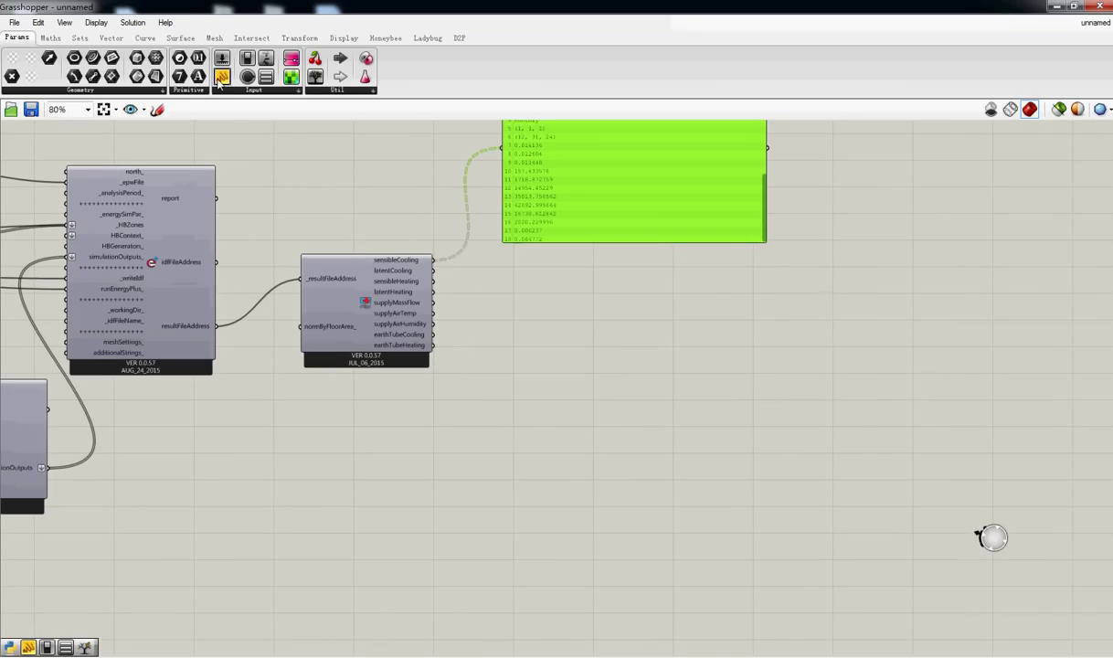
Step: Add a second panel connected to earthTubeCooling, enlarge it, and position it beside the HVAC result reader
drag(220, 81, 535, 327)
scroll(430, 356, up, 5)
drag(425, 344, 585, 314)
right_drag(546, 321, 438, 311)
drag(689, 372, 1094, 583)
drag(618, 334, 564, 224)
scroll(226, 254, down, 4)
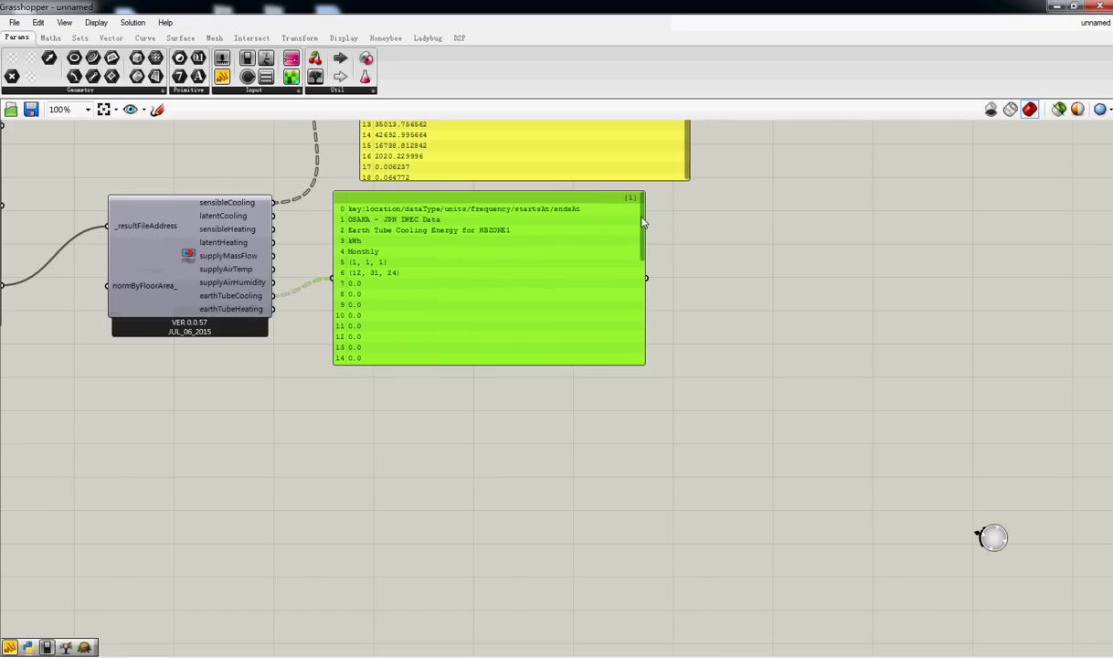
mouse_move(642, 221)
mouse_down()
mouse_move(663, 336)
mouse_move(635, 261)
mouse_move(648, 215)
mouse_up()
drag(393, 235, 538, 242)
Step: Add a third panel connected to earthTubeHeating and enlarge it to show its data list
right_drag(229, 287, 293, 305)
click(222, 76)
click(503, 411)
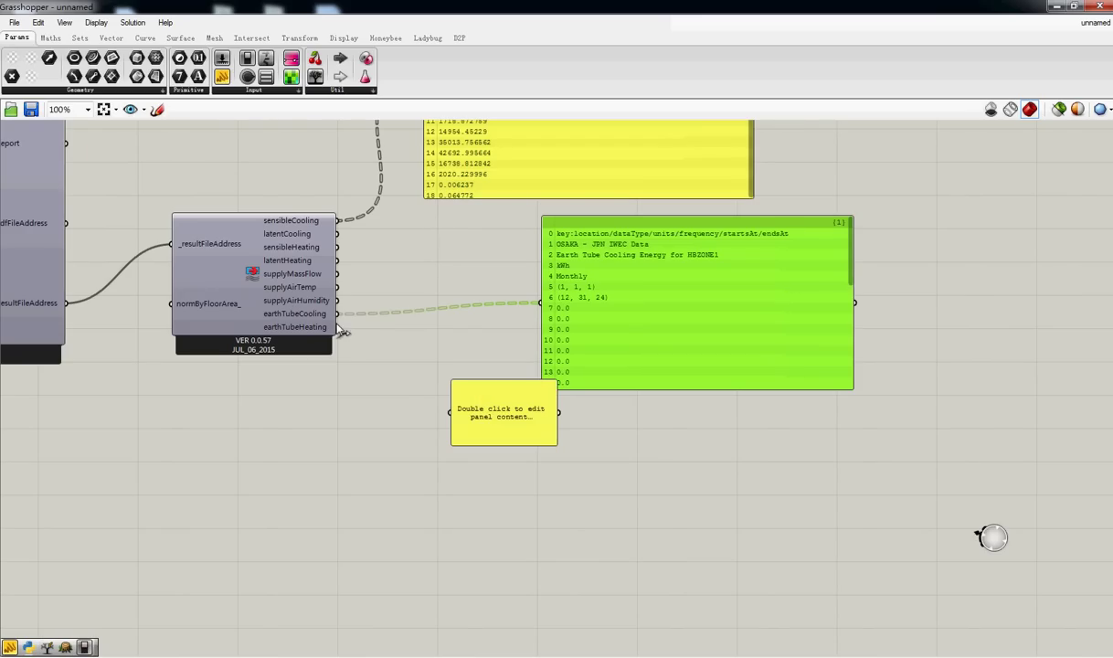
drag(338, 327, 453, 413)
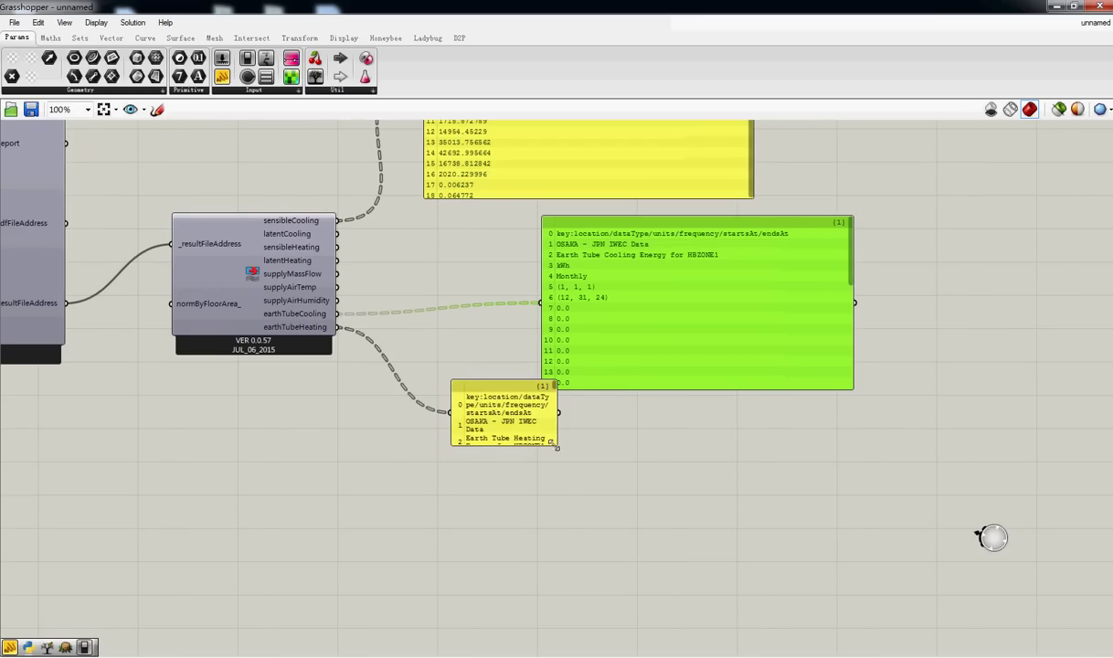
drag(556, 445, 858, 657)
drag(641, 533, 581, 333)
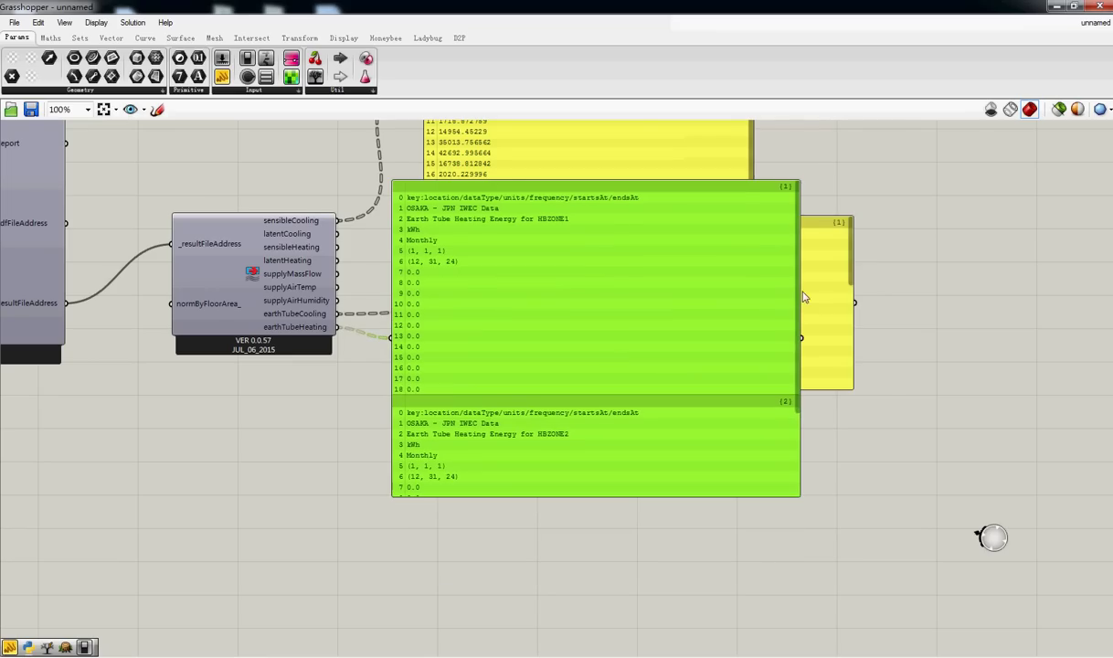
Step: Scroll the earth tube heating panel to HBZONE2 and arrange it below the earth tube cooling panel
drag(797, 287, 808, 402)
drag(496, 250, 574, 511)
drag(613, 319, 504, 303)
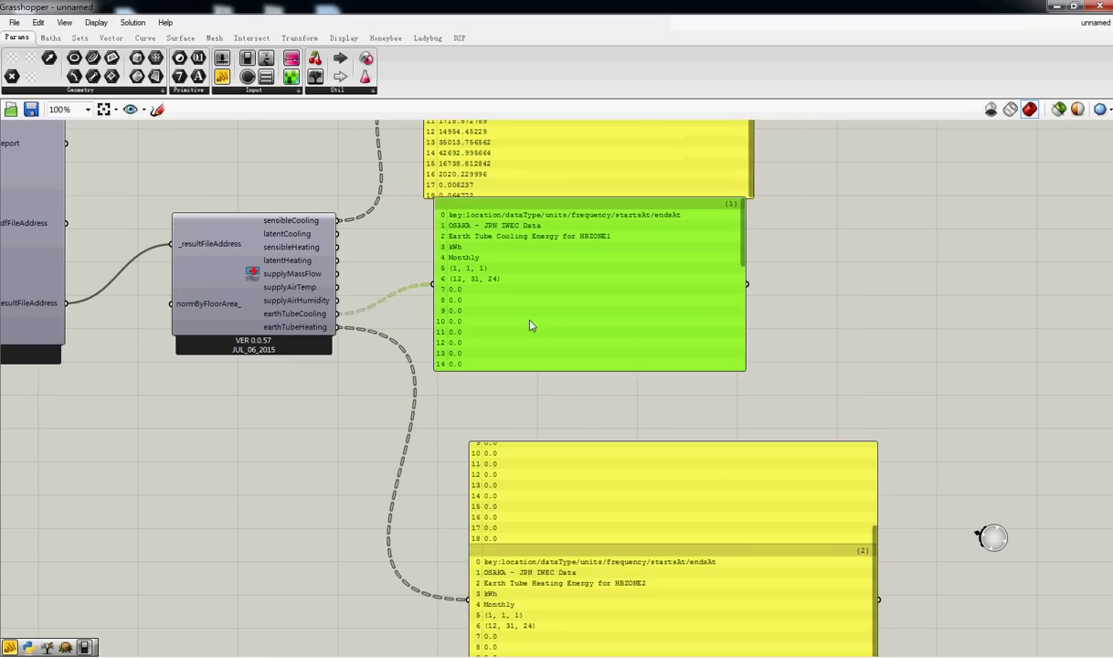
right_drag(446, 412, 629, 305)
drag(700, 399, 683, 360)
right_drag(503, 218, 619, 350)
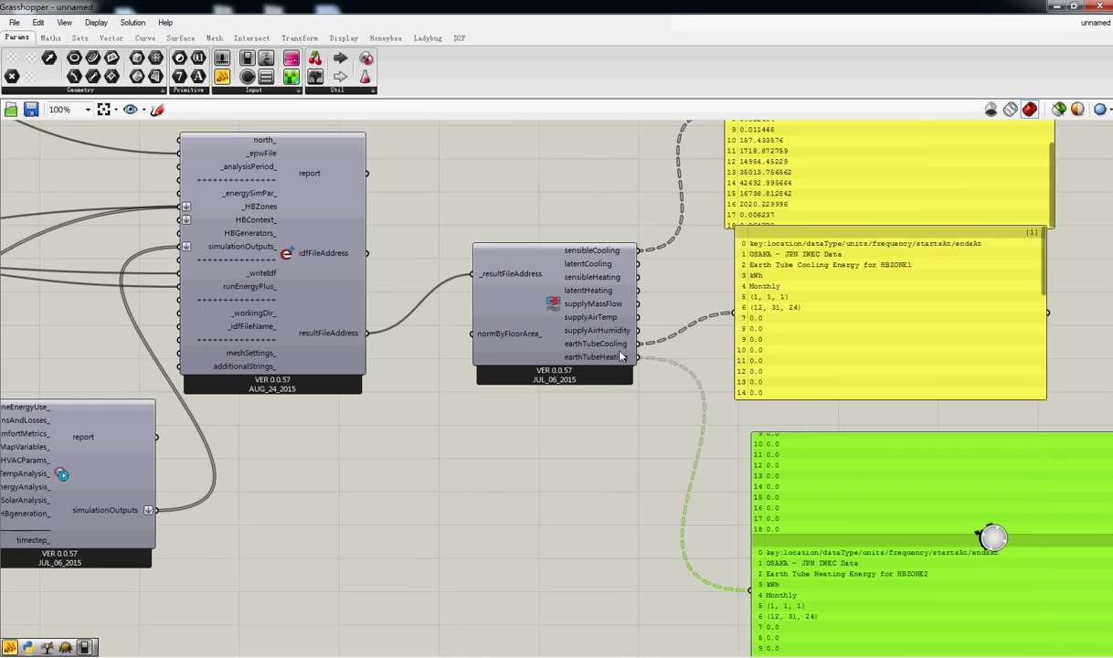
right_drag(185, 340, 3, 342)
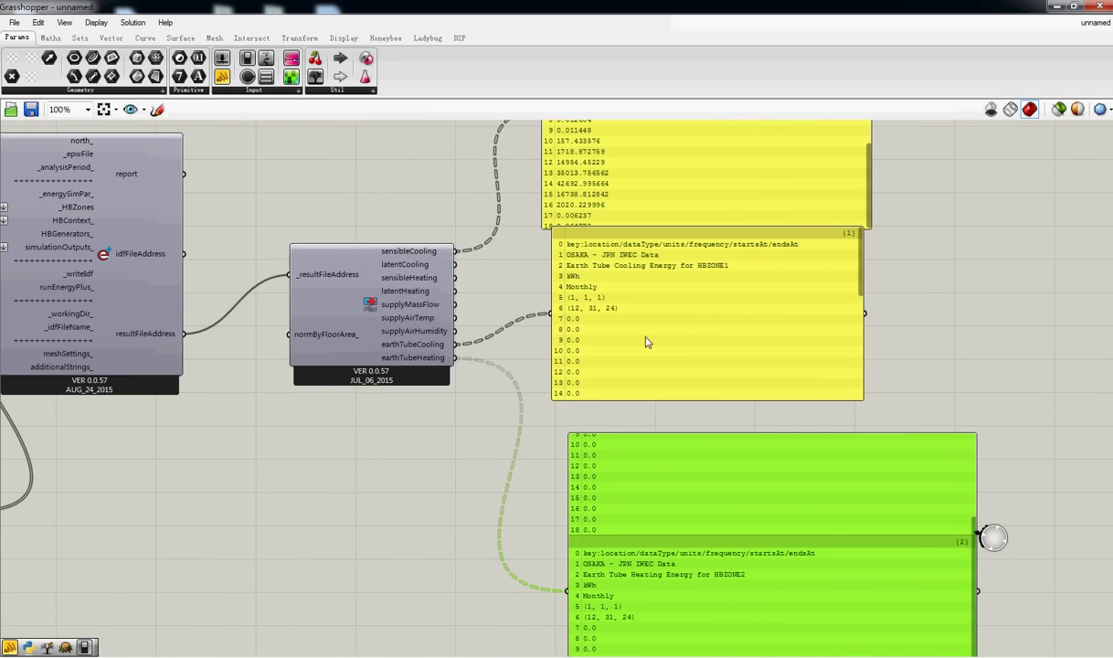
scroll(645, 339, down, 5)
scroll(642, 405, up, 5)
right_drag(155, 352, 655, 375)
right_drag(269, 370, 744, 373)
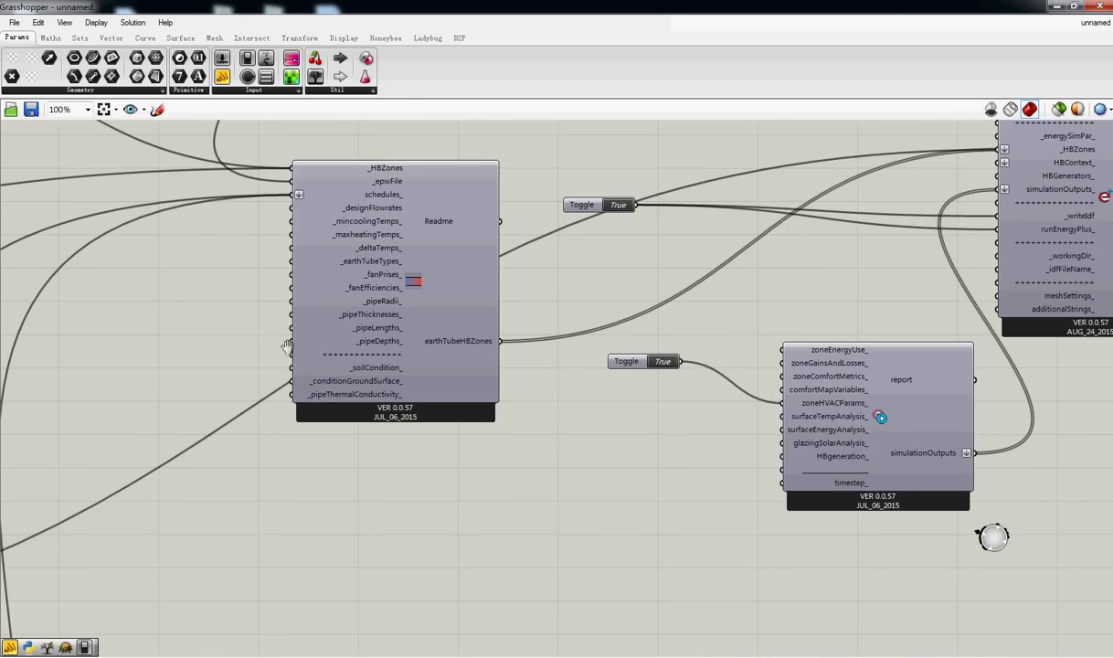
right_drag(392, 219, 391, 271)
right_click(387, 261)
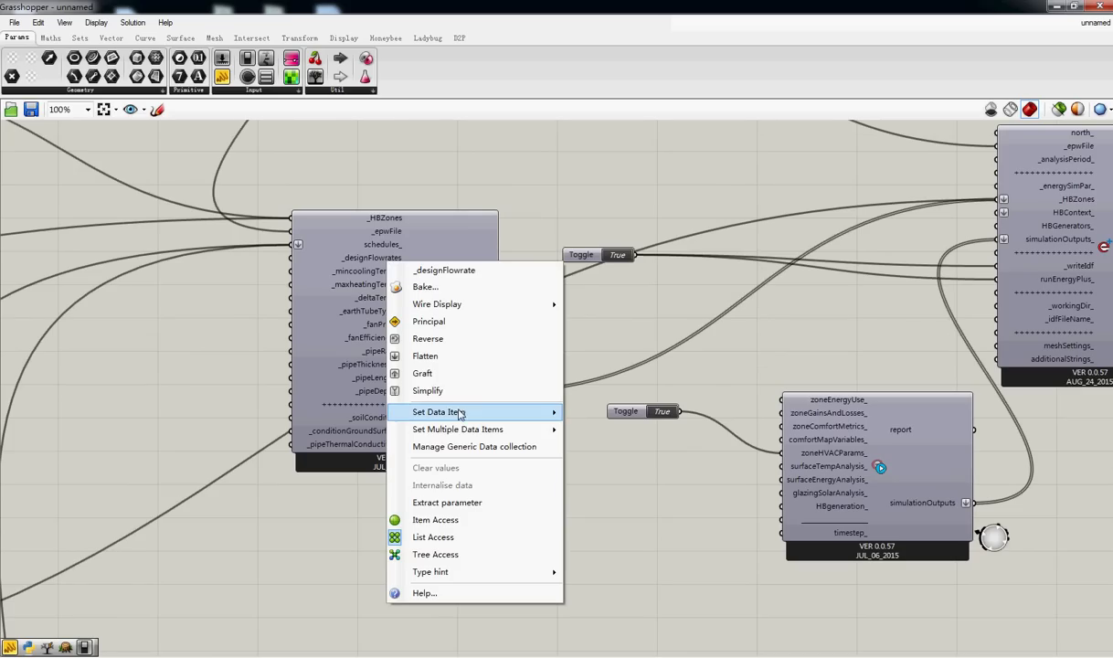
mouse_move(461, 416)
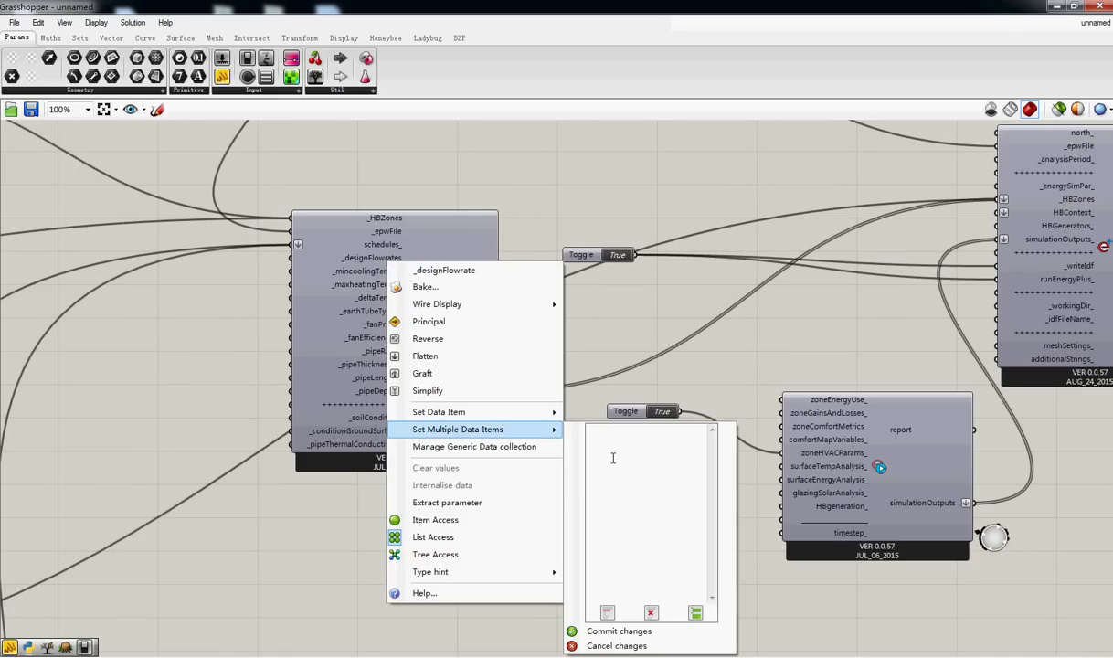
Step: Place a panel beside the earth tube component's inputs and turn off its Multiline Data option
click(220, 77)
click(183, 373)
double_click(183, 373)
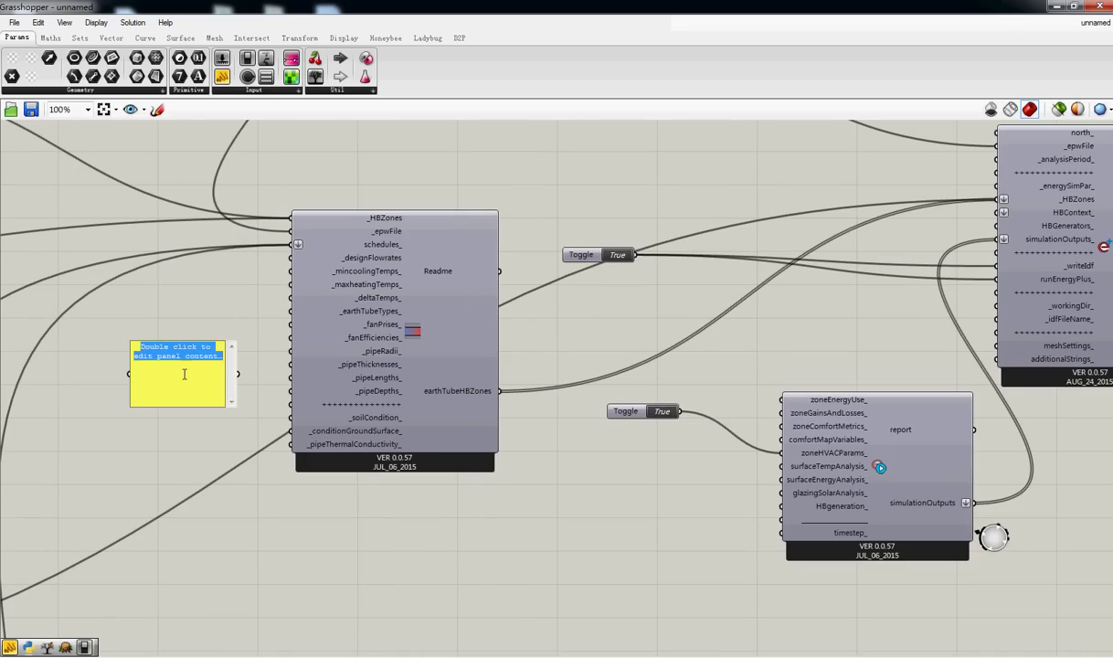
click(240, 373)
right_click(178, 377)
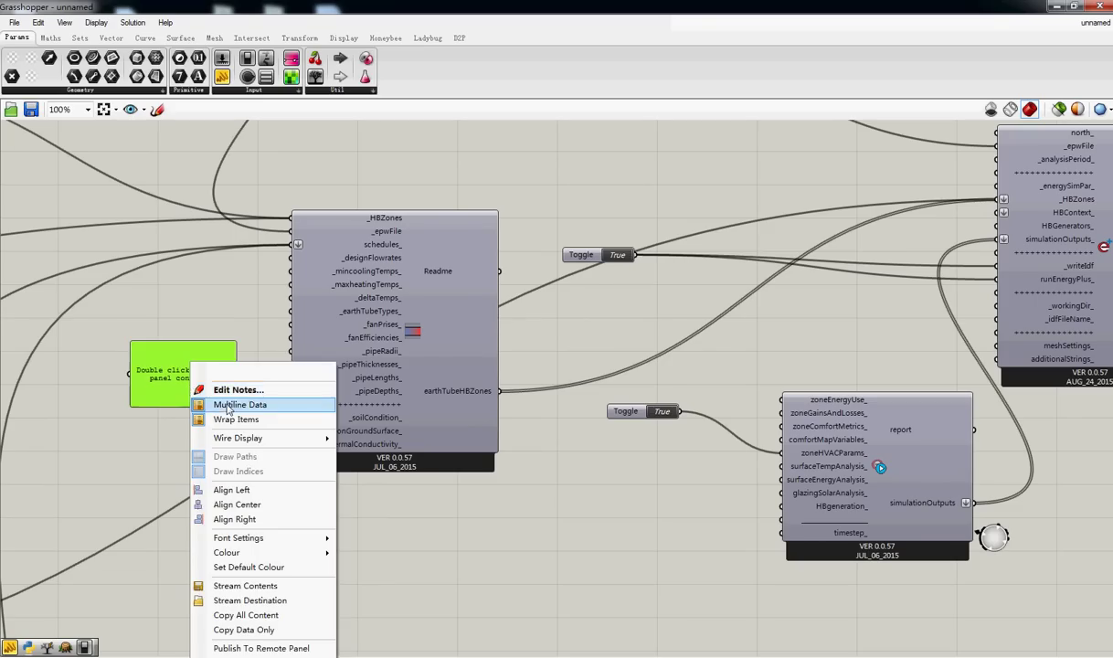
click(192, 405)
Step: Enter 1 on two separate lines of the panel and connect it to the earth tube component's _designFlowrates_ input
double_click(192, 388)
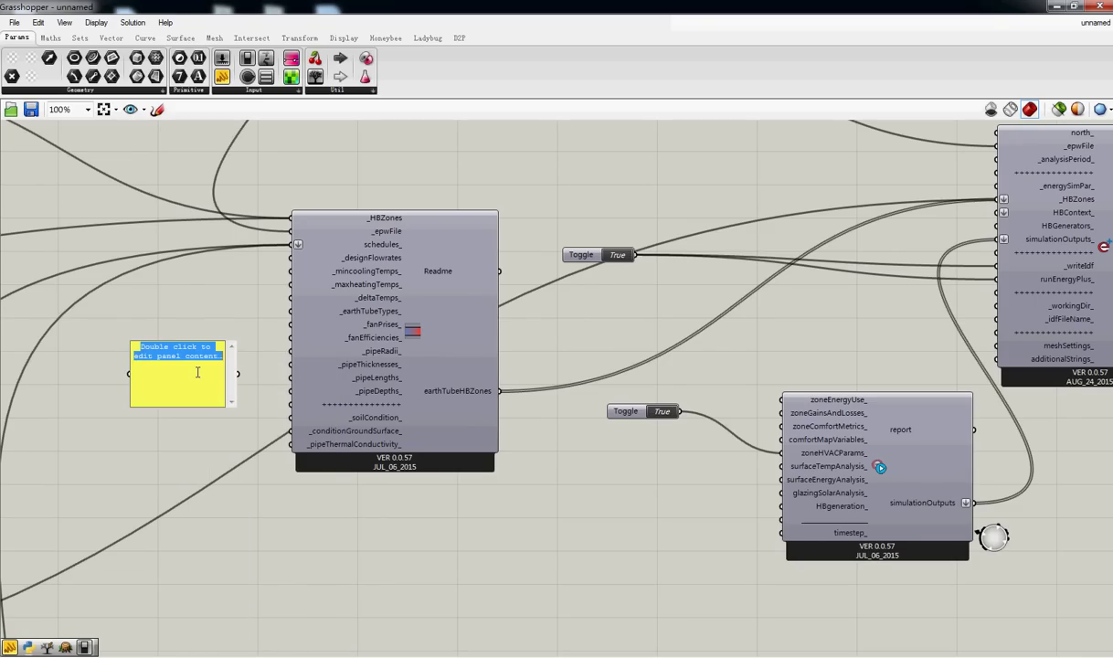
text(1)
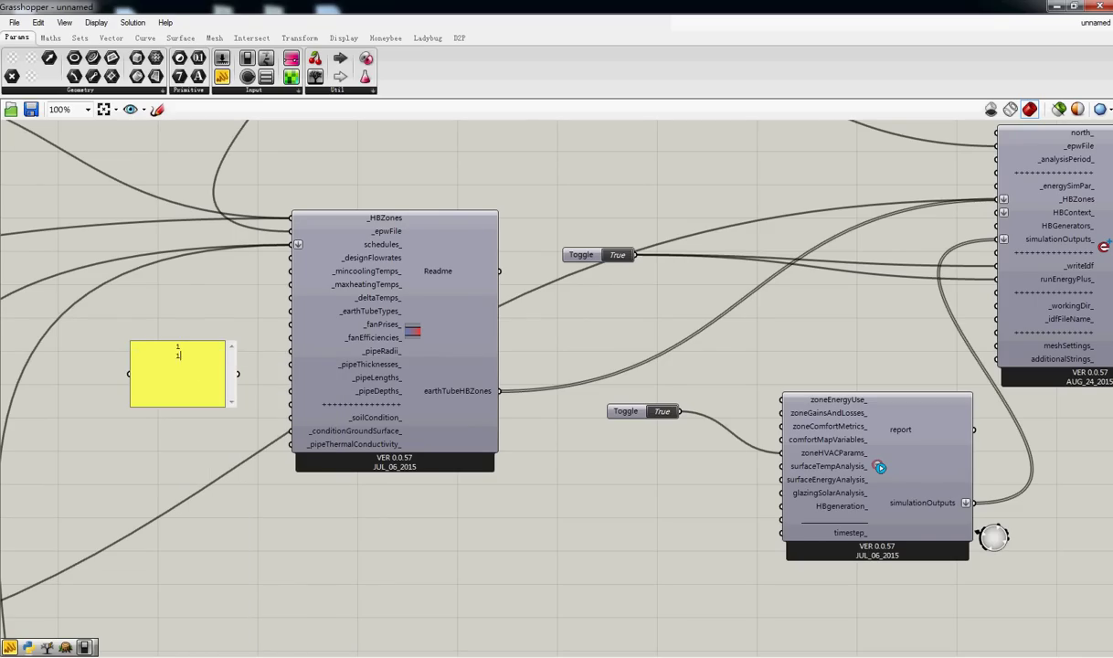
click(227, 355)
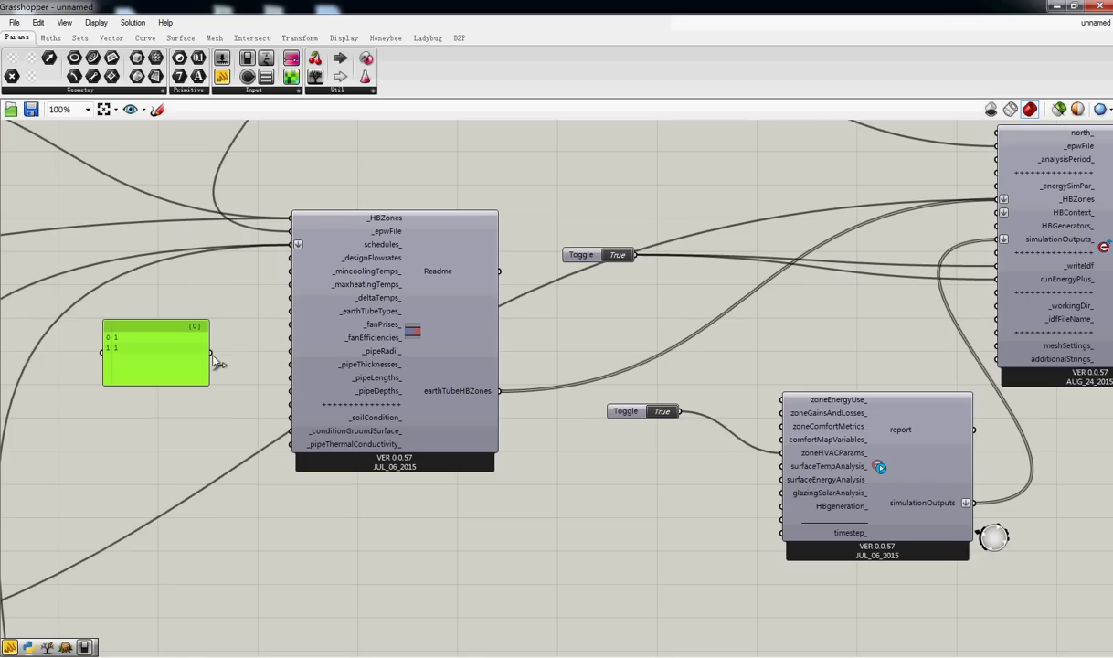
drag(220, 354, 290, 257)
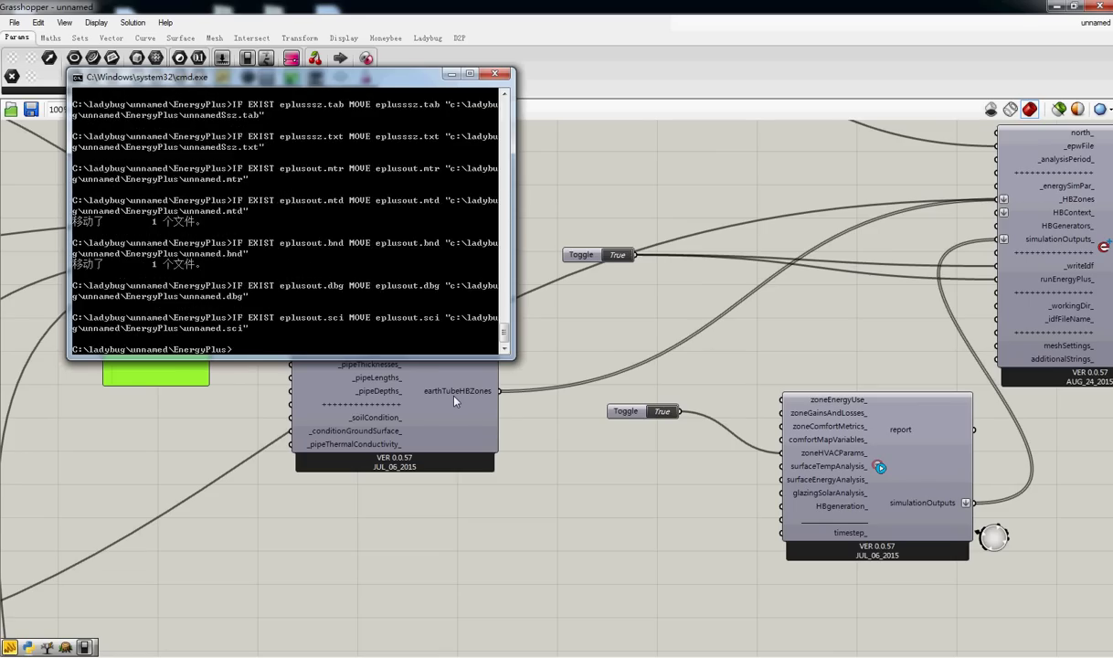
Step: Examine the recalculated earth tube cooling, earth tube heating and sensible cooling results in their panels
right_drag(977, 341, 201, 351)
right_drag(818, 378, 428, 352)
drag(475, 286, 498, 303)
drag(582, 472, 566, 458)
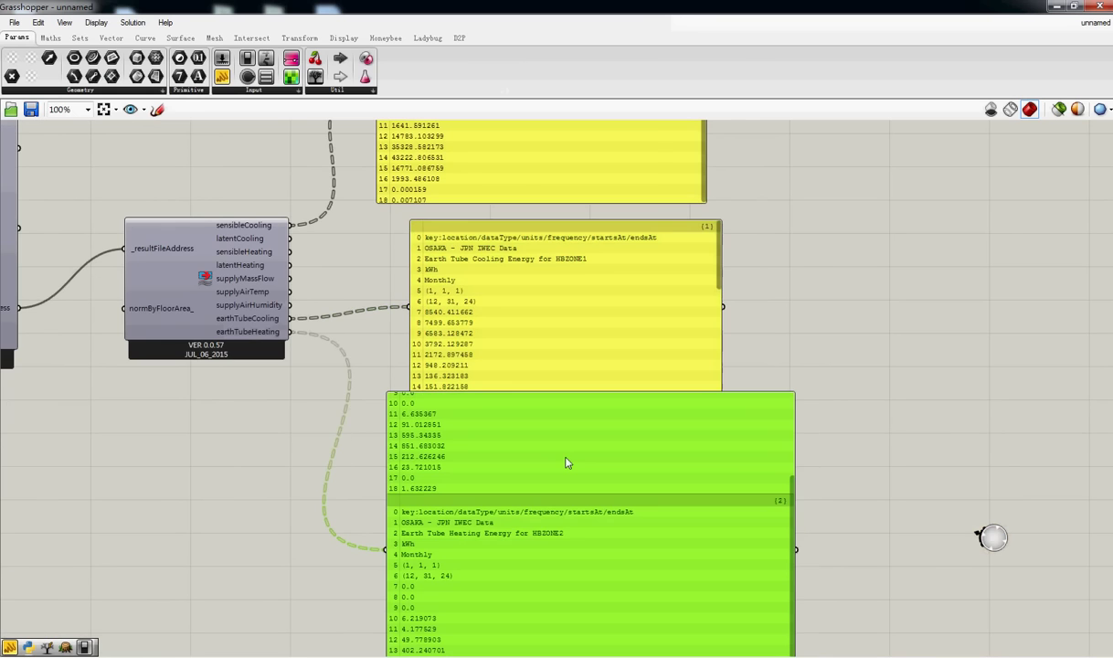
scroll(604, 366, down, 5)
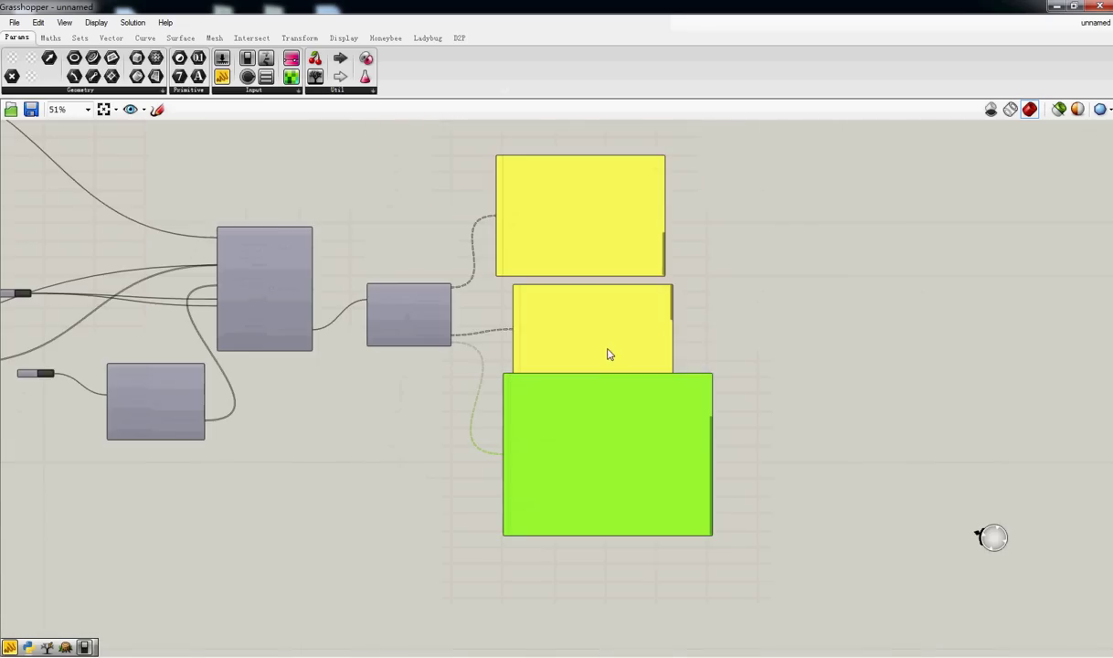
click(610, 355)
click(559, 218)
scroll(560, 218, up, 5)
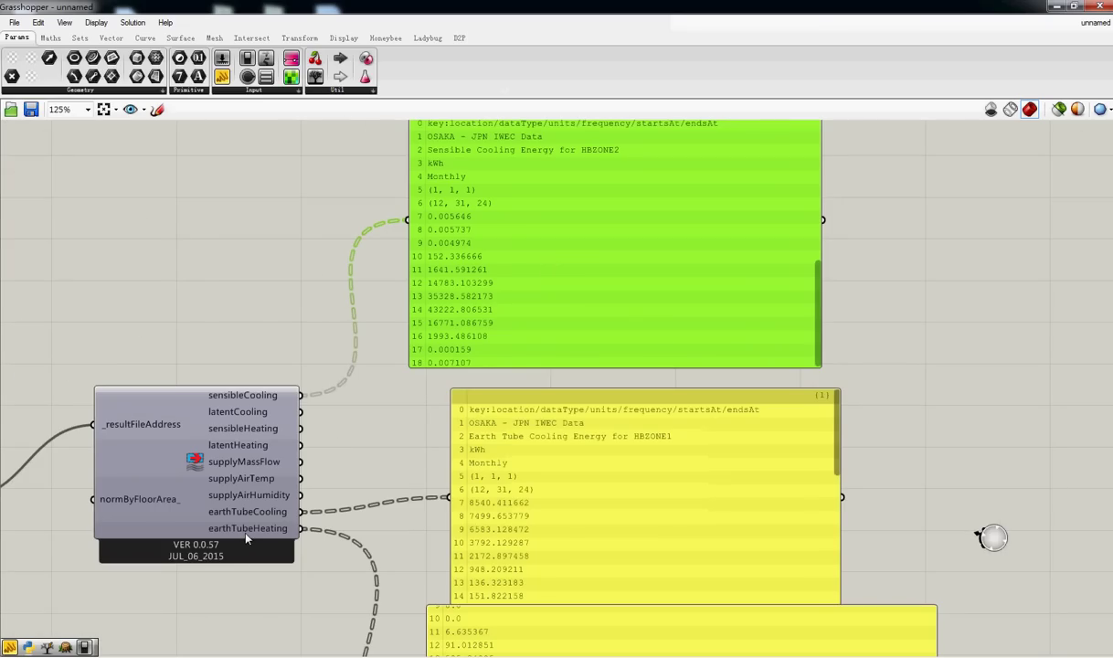
Step: Space the sensible cooling, earth tube cooling and earth tube heating panels into a non-overlapping column and narrow the heating panel
scroll(245, 539, down, 5)
right_drag(228, 492, 402, 362)
scroll(460, 412, up, 4)
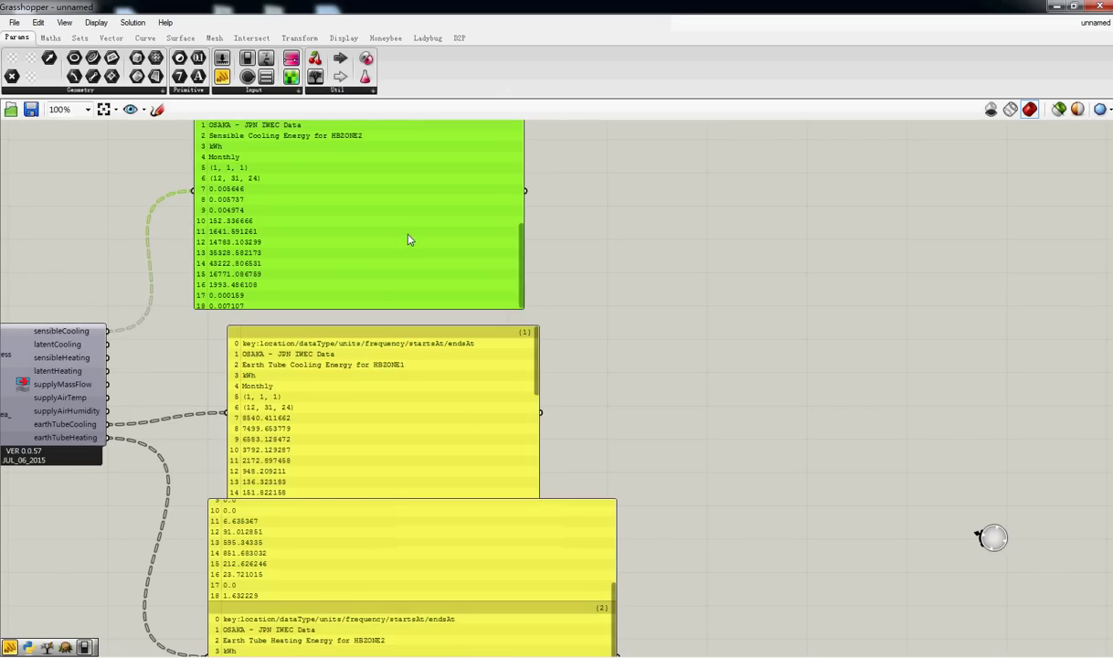
drag(408, 234, 428, 158)
drag(402, 451, 412, 369)
drag(397, 533, 405, 478)
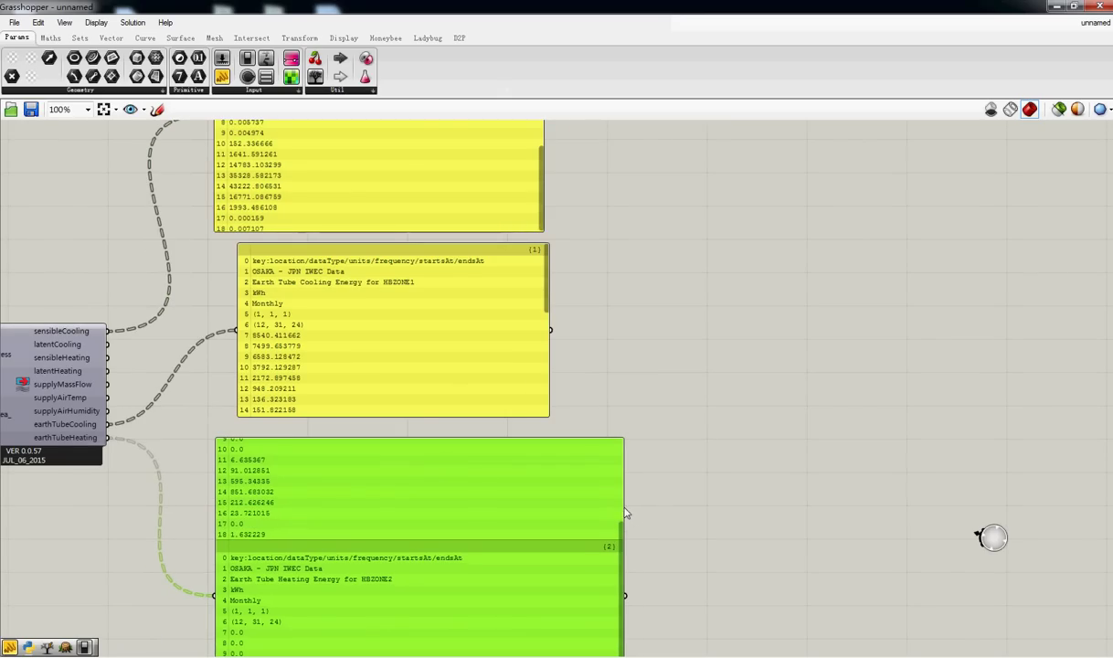
right_drag(281, 480, 491, 472)
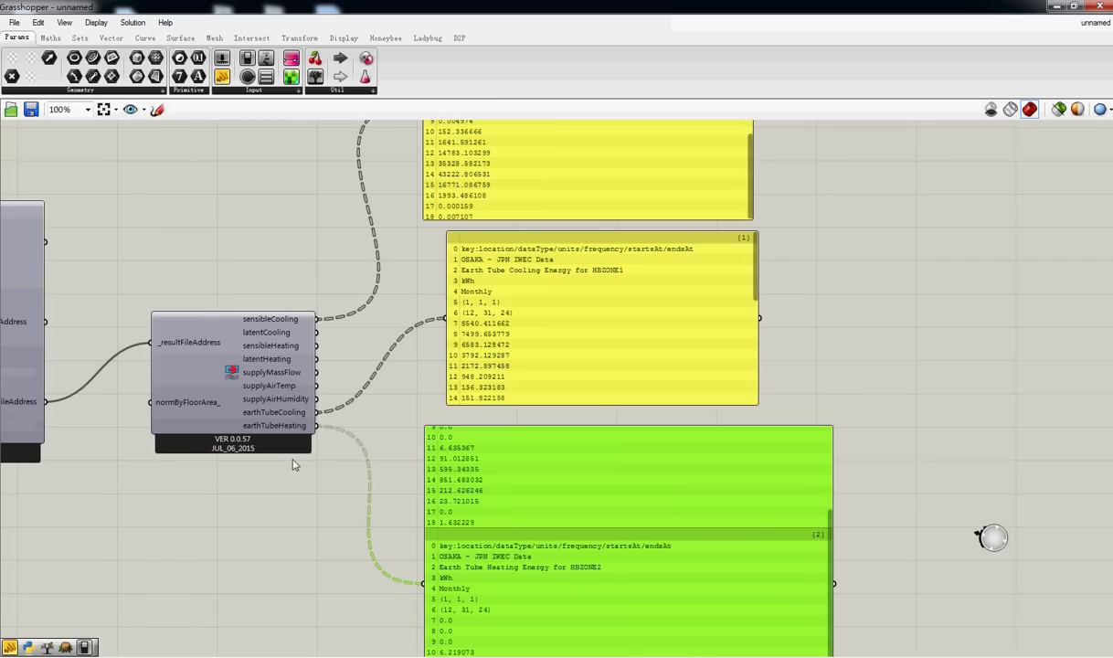
drag(832, 478, 706, 477)
right_drag(856, 492, 667, 561)
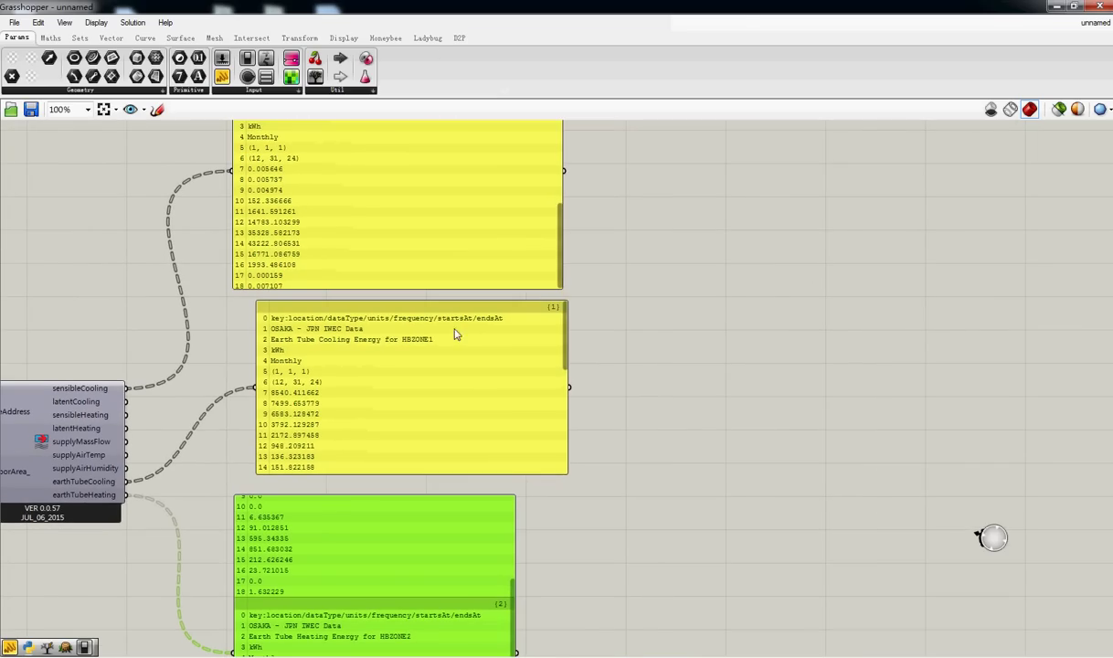
scroll(265, 343, down, 1)
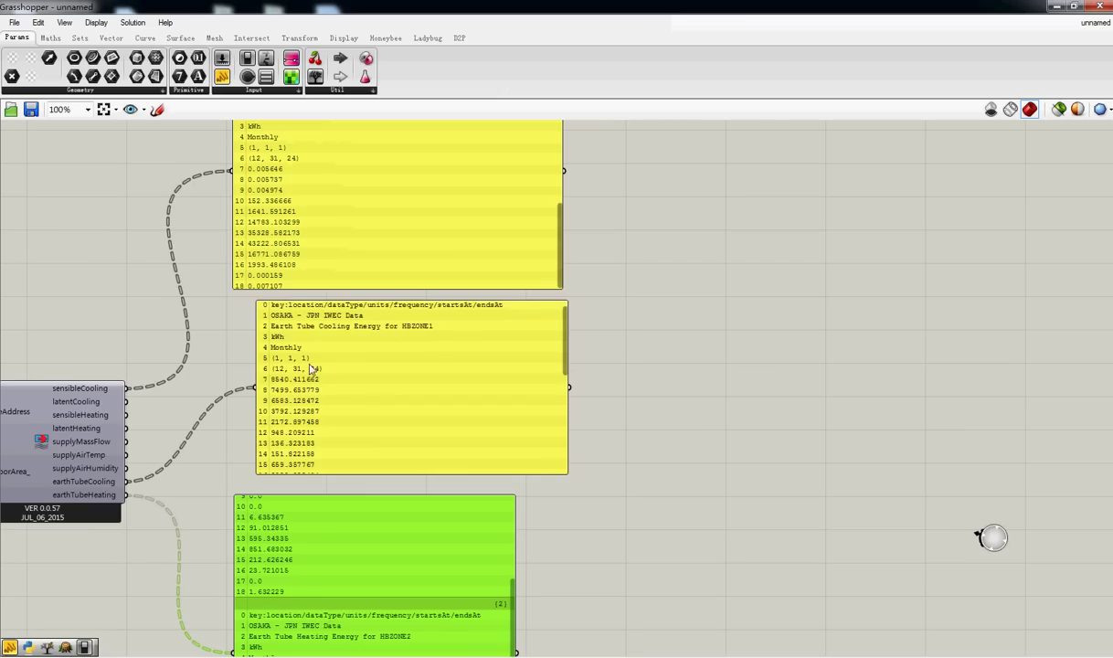
scroll(530, 315, up, 1)
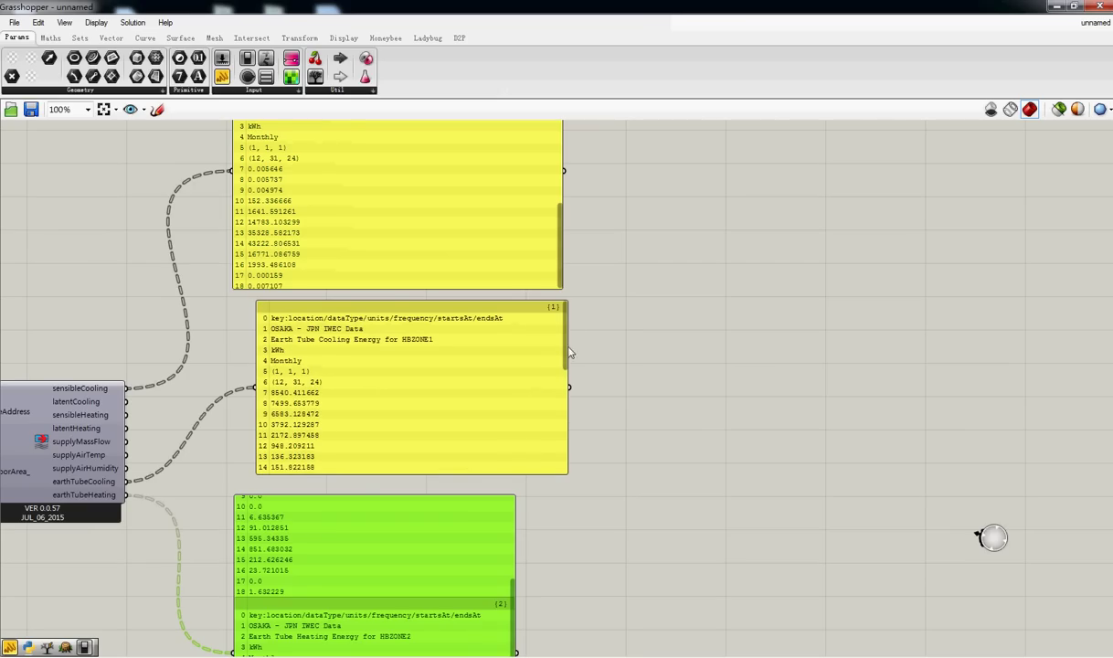
Step: Add a Ladybug Separate data component and connect the earth tube cooling panel to its _inputList input
click(428, 37)
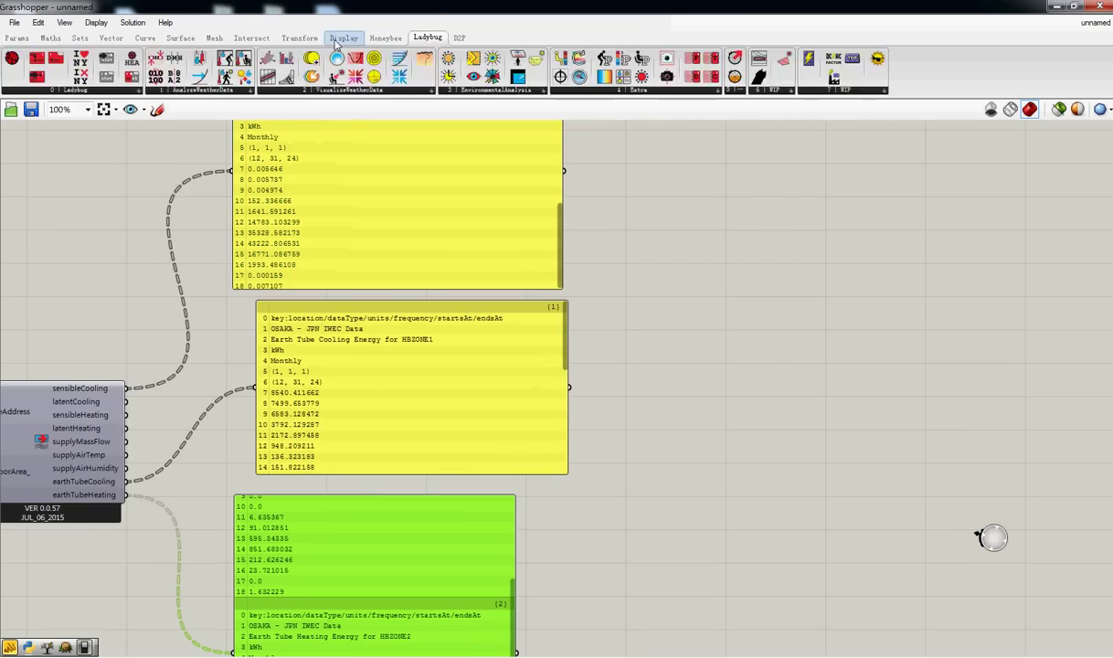
click(78, 91)
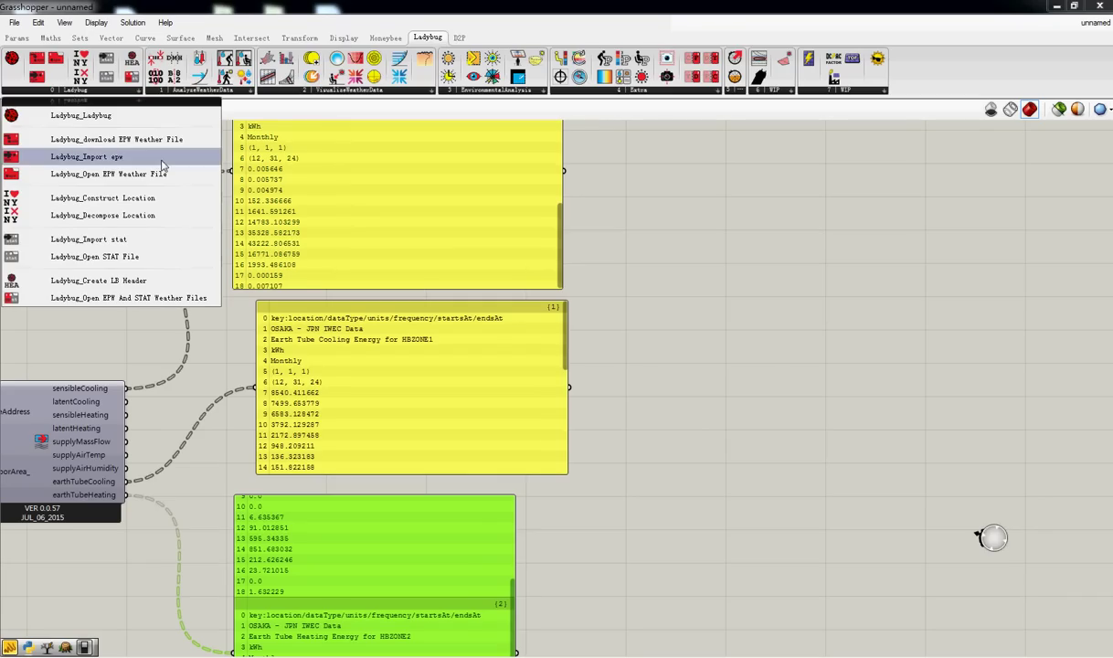
click(196, 90)
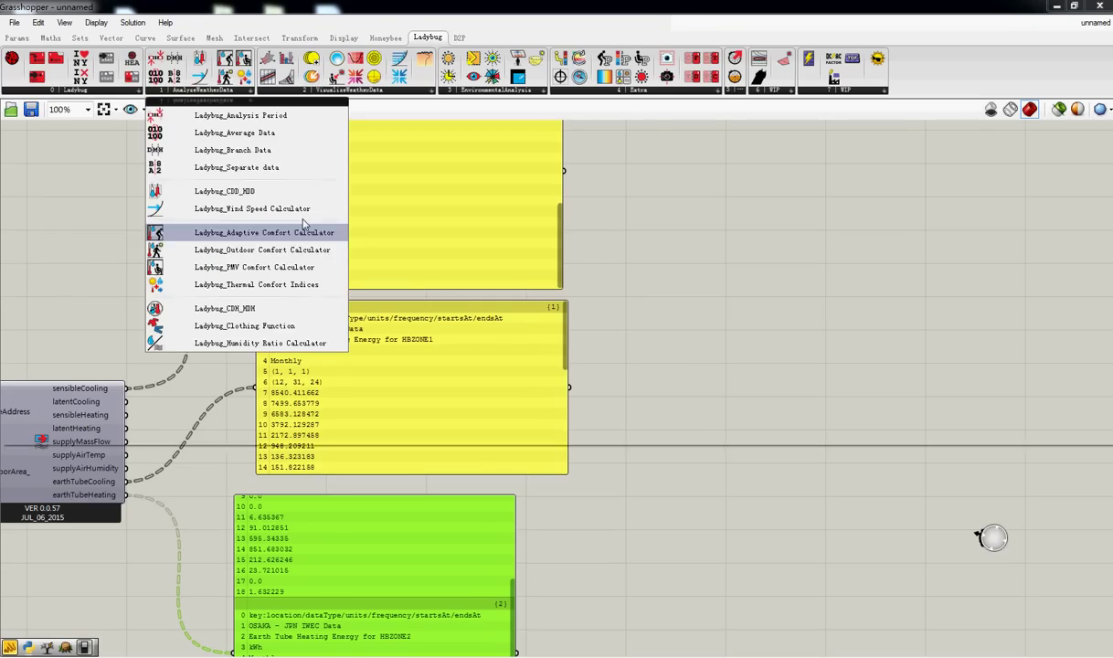
drag(281, 172, 673, 391)
drag(569, 387, 861, 316)
double_click(686, 448)
click(423, 423)
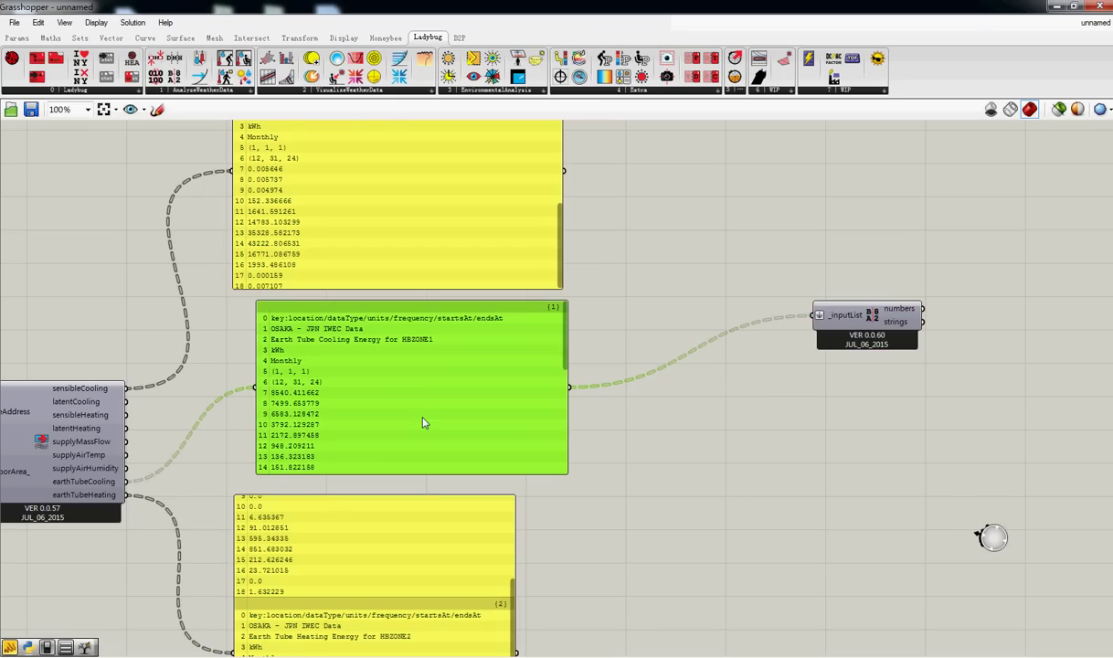
Step: Place two Tree Branch components beside the earth tube cooling panel and connect the panel to both T inputs
double_click(707, 439)
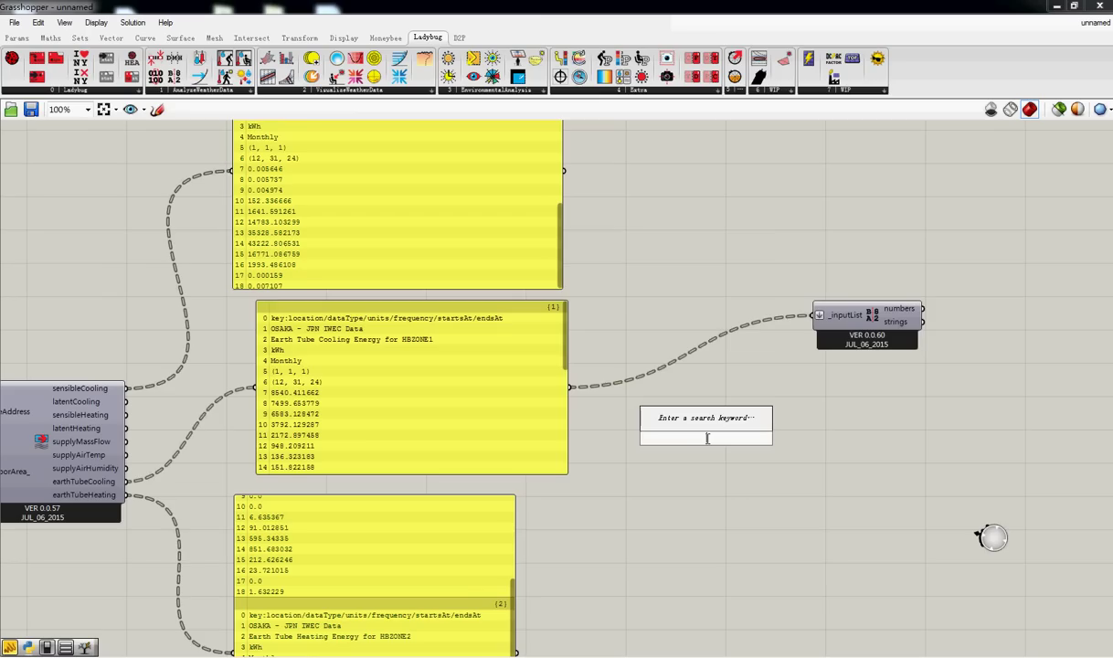
text(bra)
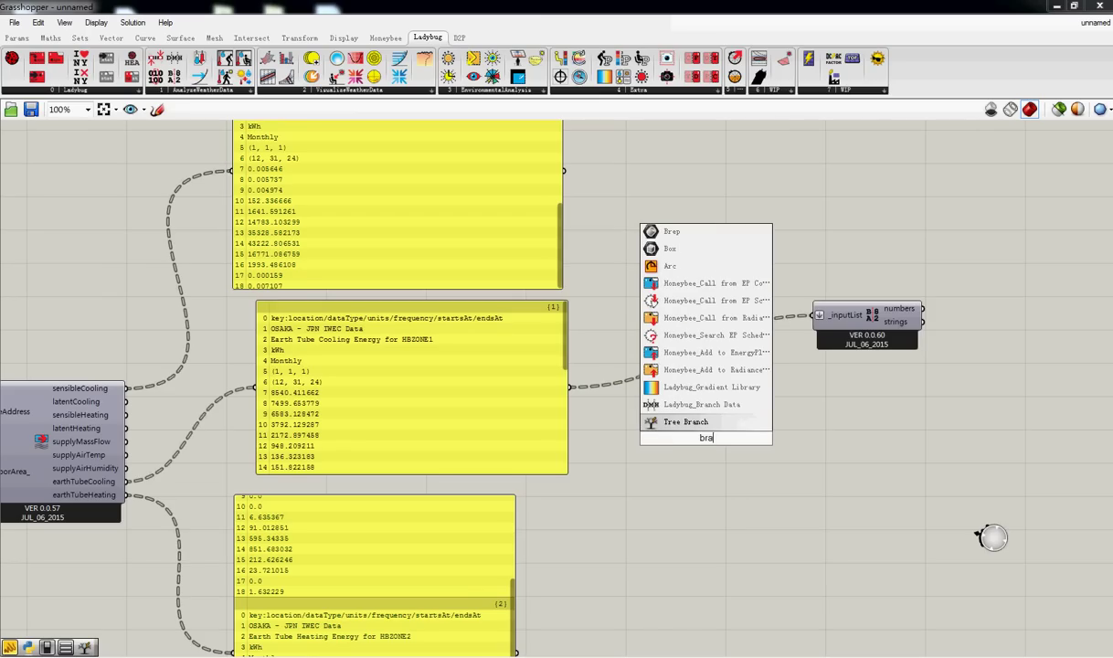
click(704, 425)
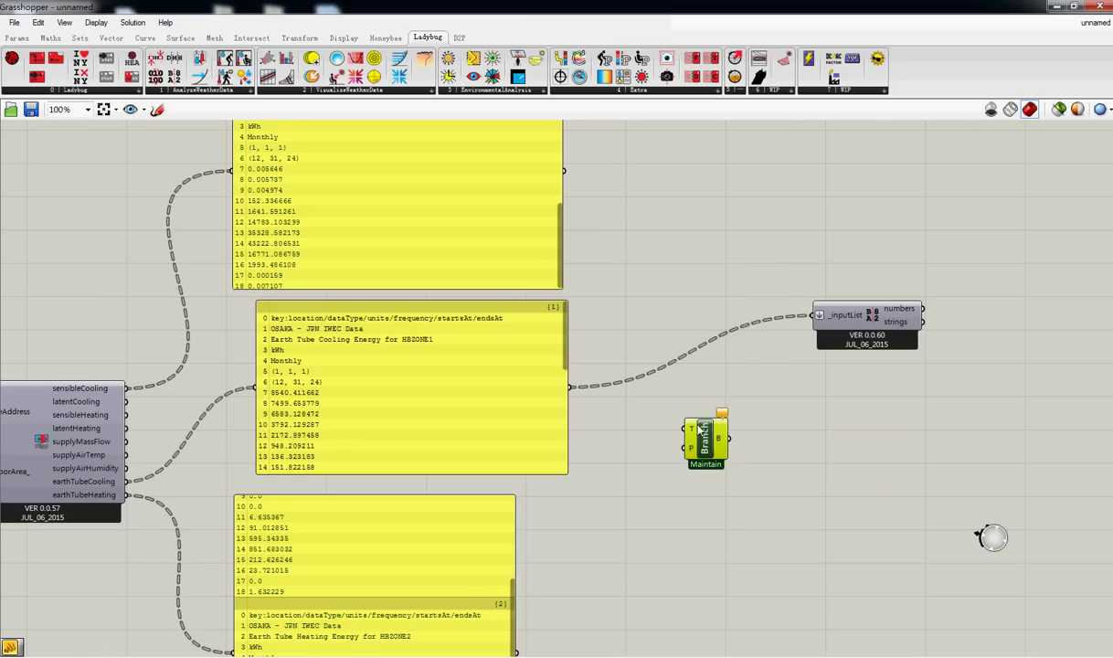
scroll(630, 402, up, 5)
drag(493, 269, 509, 473)
drag(500, 365, 717, 544)
right_drag(739, 455, 668, 461)
drag(662, 352, 652, 372)
Step: Set the upper Branch's path to 1 and the lower Branch's path to 2 for HBZONE2
right_click(628, 383)
mouse_move(765, 542)
click(805, 542)
text(0)
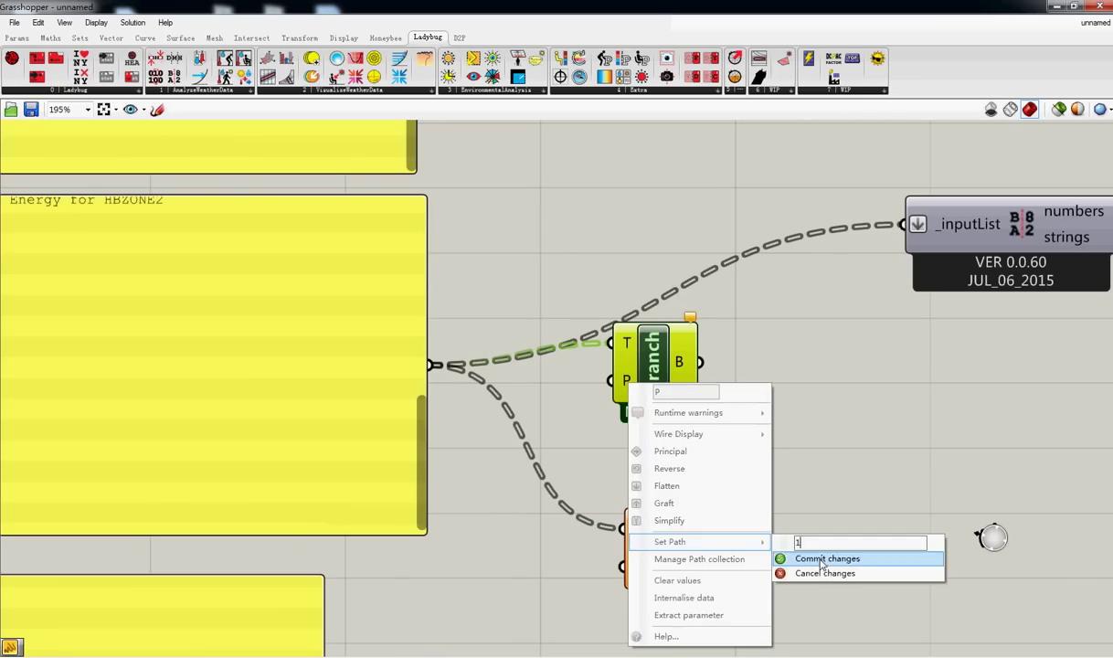
click(820, 561)
right_click(629, 566)
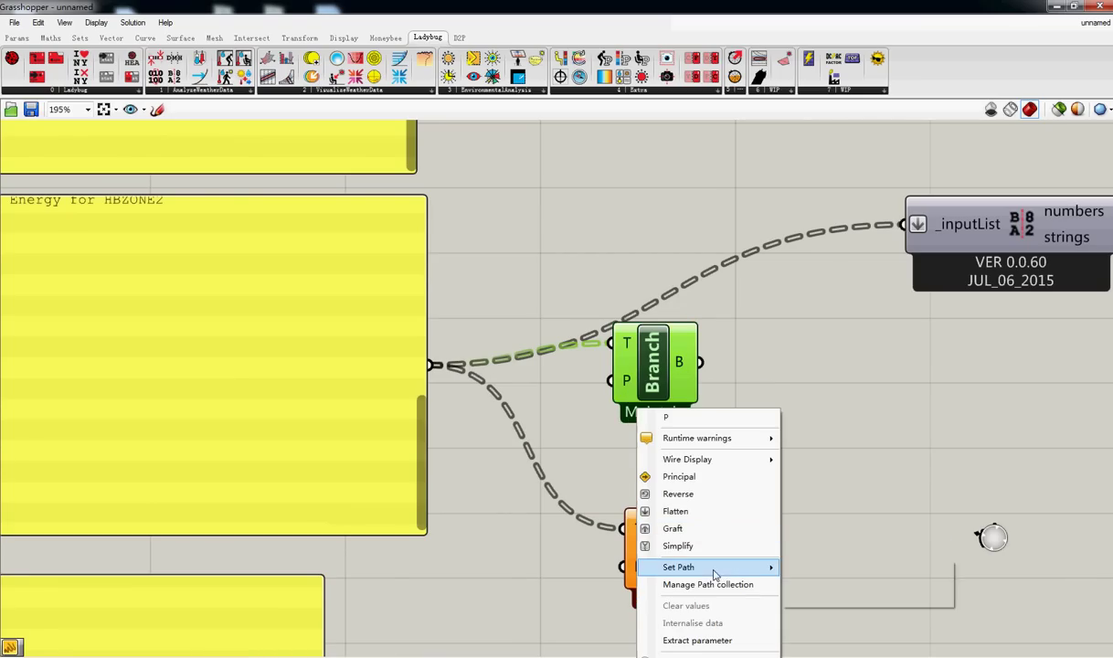
mouse_move(732, 566)
text(0)
click(836, 584)
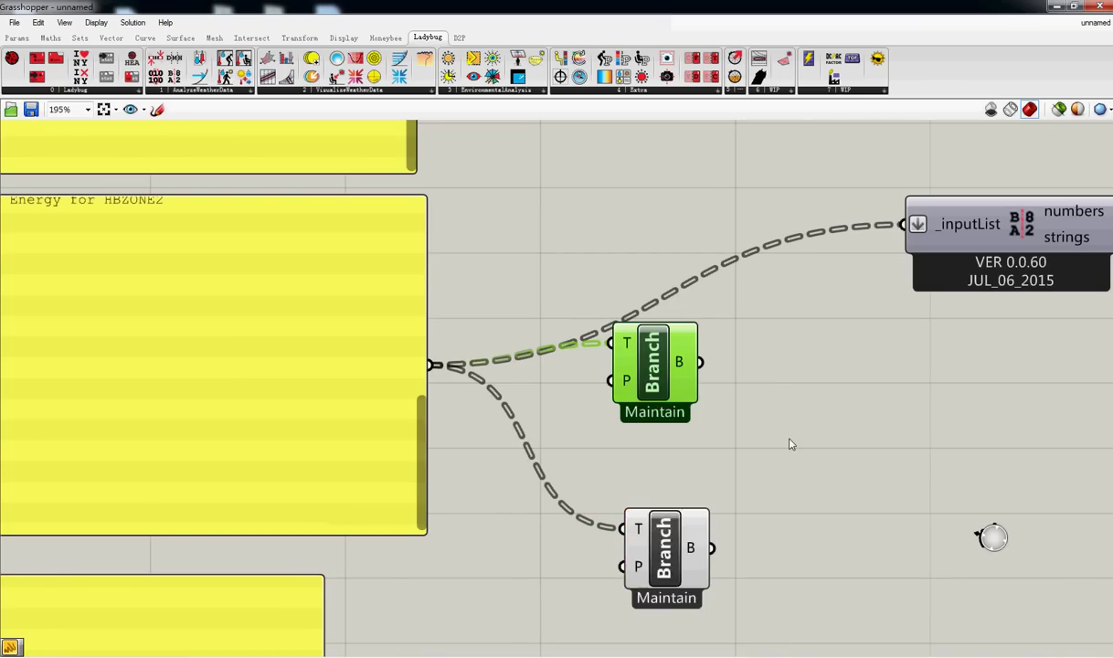
Step: Disconnect the earth tube cooling panel from the Separate data component and move both Branch components up
scroll(616, 424, down, 5)
click(695, 367)
right_click(674, 364)
mouse_move(751, 375)
click(898, 373)
scroll(562, 424, up, 2)
drag(593, 400, 595, 365)
drag(599, 494, 600, 459)
Step: Preview the upper Branch's output in an enlarged temporary panel and delete that panel
click(16, 38)
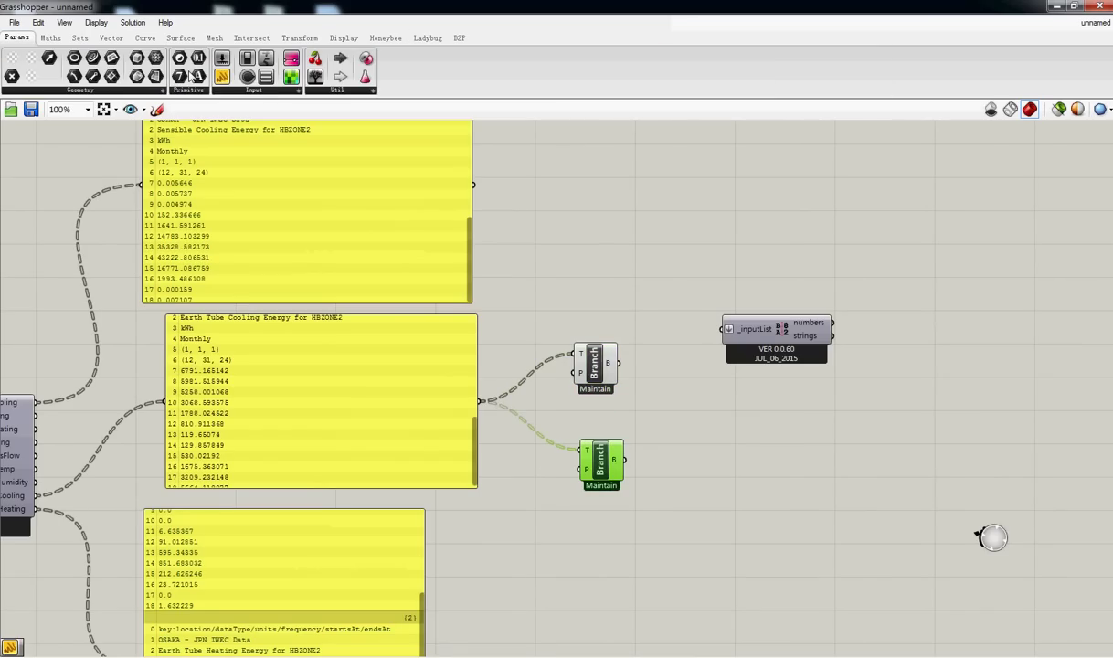
drag(222, 76, 702, 427)
drag(618, 363, 649, 427)
right_drag(728, 441, 639, 377)
drag(667, 398, 953, 532)
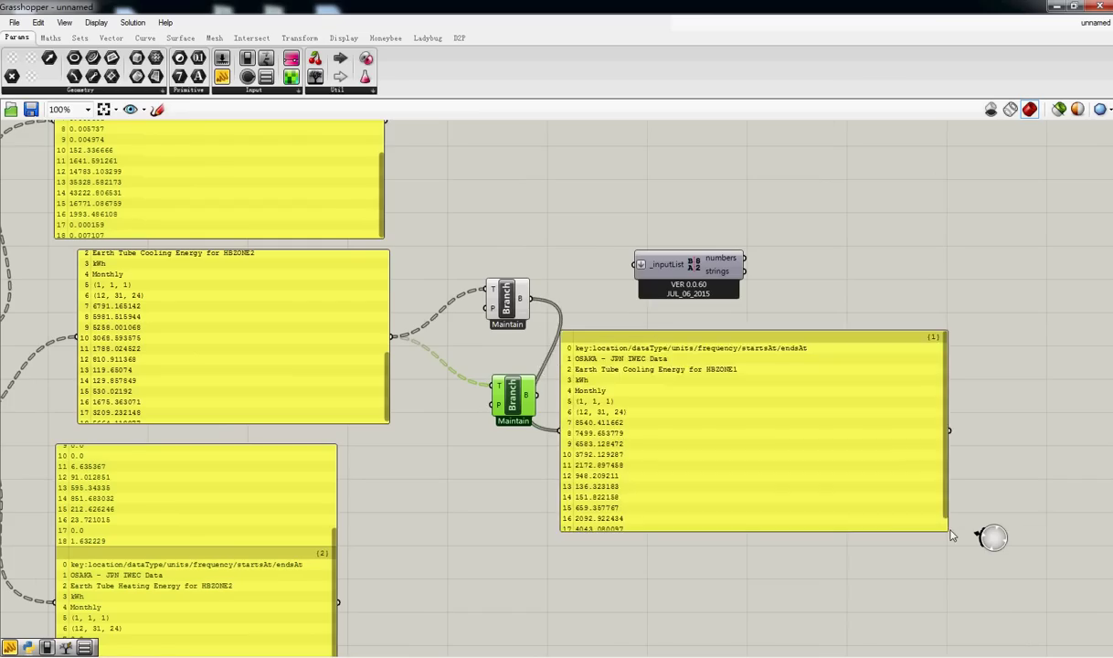
drag(766, 470, 766, 422)
scroll(910, 329, down, 1)
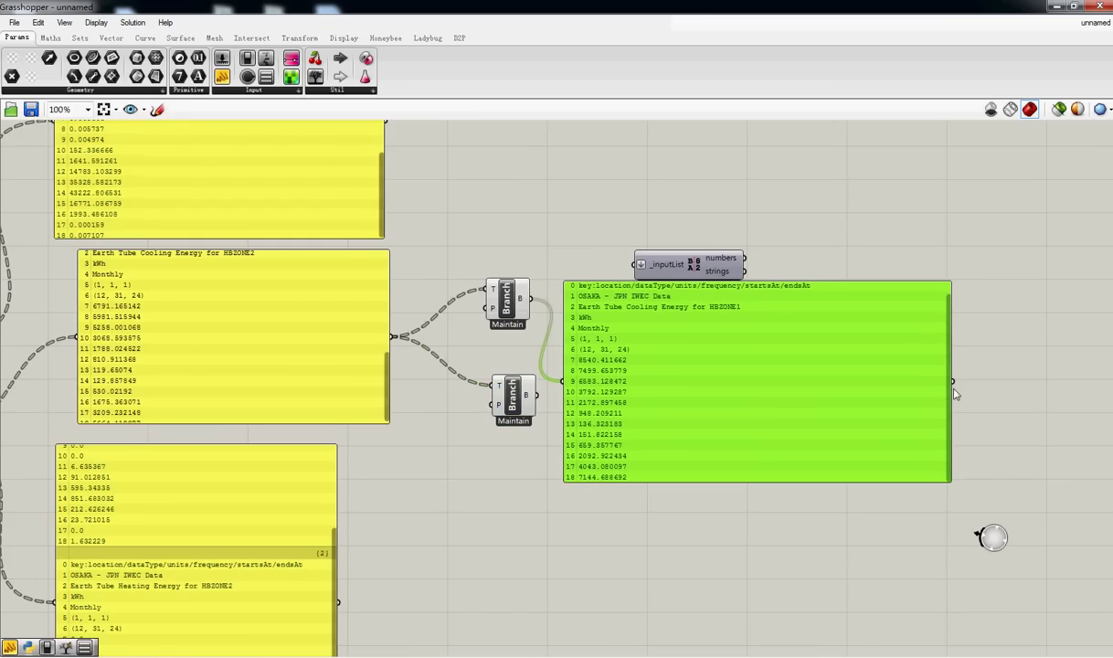
click(38, 22)
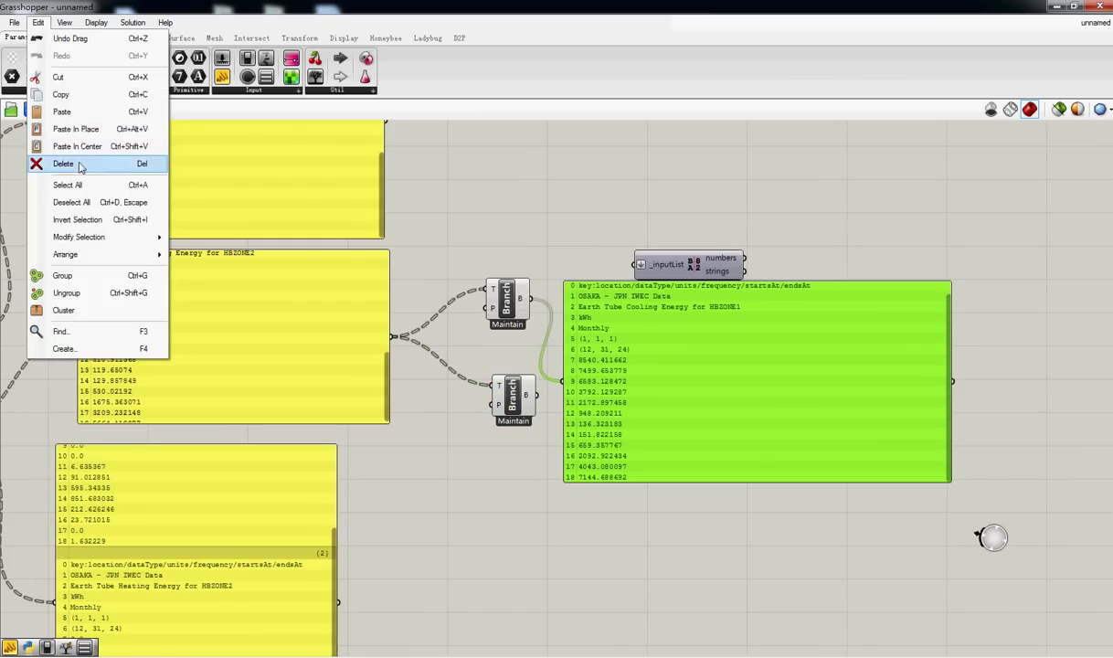
click(78, 163)
Step: Connect the upper Branch's output to the Separate data component's _inputList and align the component with the Branch
drag(520, 298, 633, 265)
click(677, 275)
right_drag(693, 265, 469, 355)
drag(465, 354, 464, 328)
Step: Add a panel, connect the Separate data component's numbers output to it, and enlarge it to show the full list
click(223, 77)
click(621, 314)
drag(610, 332, 652, 348)
drag(519, 324, 631, 334)
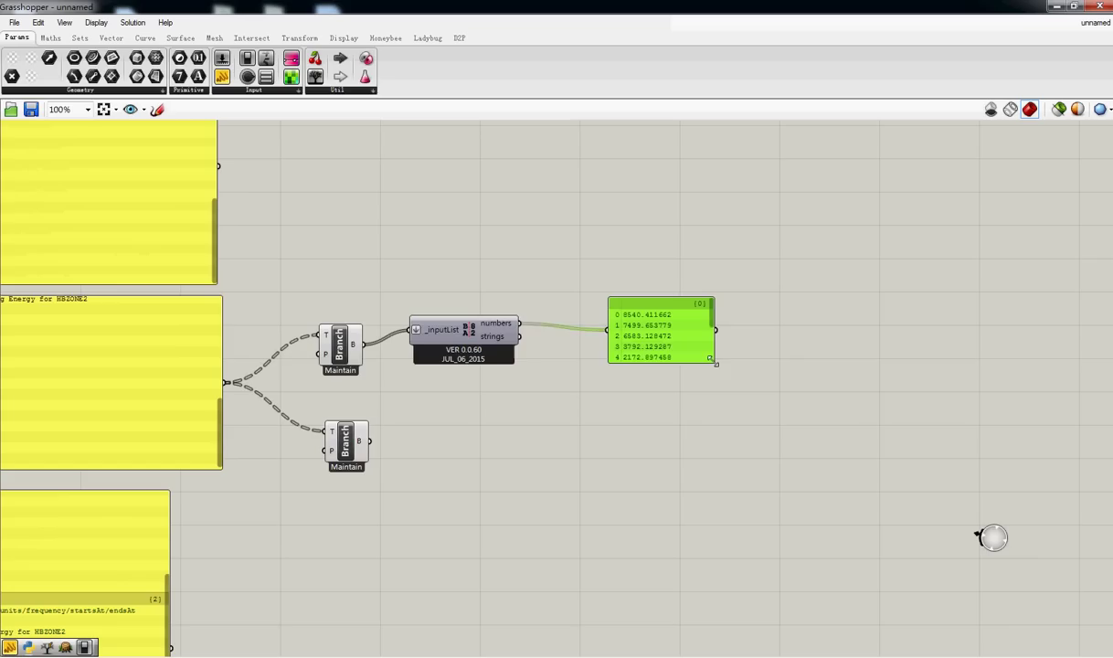
drag(714, 362, 985, 499)
drag(682, 380, 652, 302)
Step: Duplicate the Separate data component below the original and connect the lower Branch's output to the copy
click(490, 334)
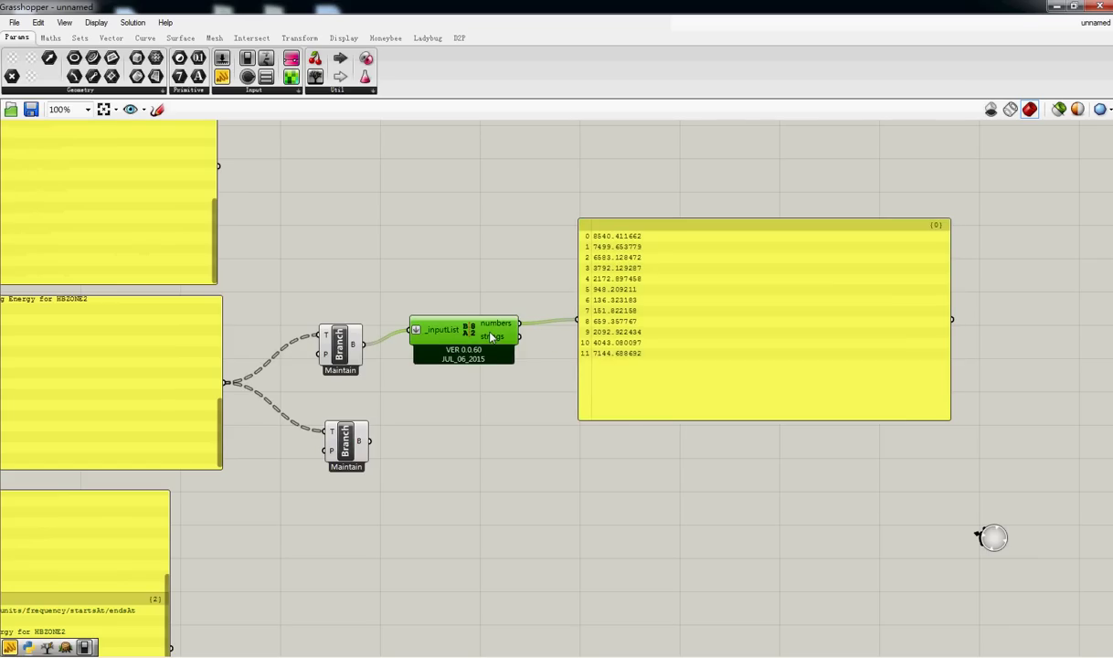
alt+drag(490, 337, 497, 429)
drag(370, 442, 427, 462)
Step: Duplicate the numbers panel, connect the lower Separate data component's numbers output to the copy, and stack the two panels without overlap
click(722, 360)
alt+drag(723, 358, 713, 514)
drag(511, 444, 570, 491)
scroll(427, 423, down, 2)
right_drag(257, 430, 393, 380)
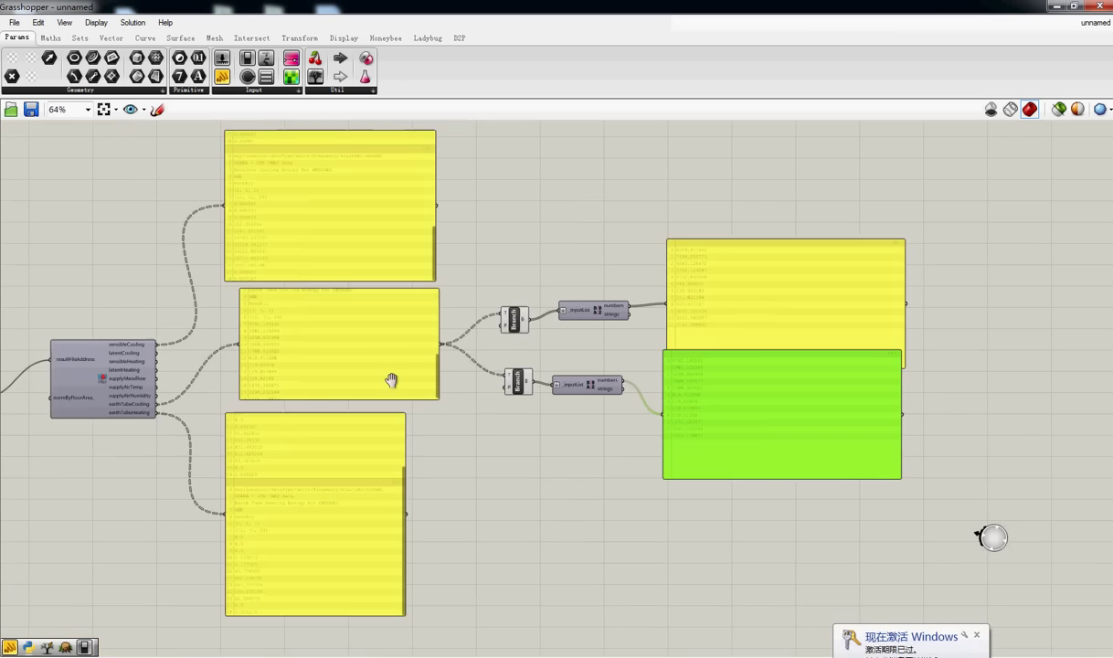
scroll(839, 347, up, 2)
click(655, 243)
drag(656, 242, 653, 208)
drag(663, 426, 667, 420)
Step: Add a panel containing annual and connect it to the timestep_ input of the simulation outputs component
right_drag(505, 386, 915, 363)
scroll(650, 375, down, 4)
scroll(685, 380, up, 2)
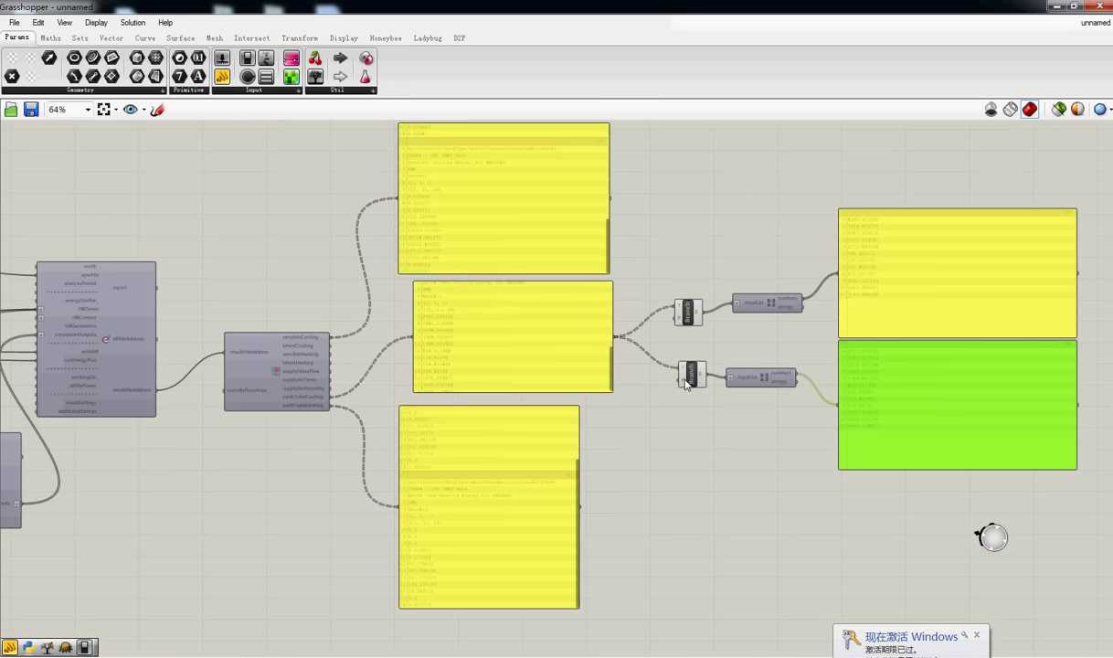
right_drag(221, 407, 400, 385)
scroll(399, 381, up, 1)
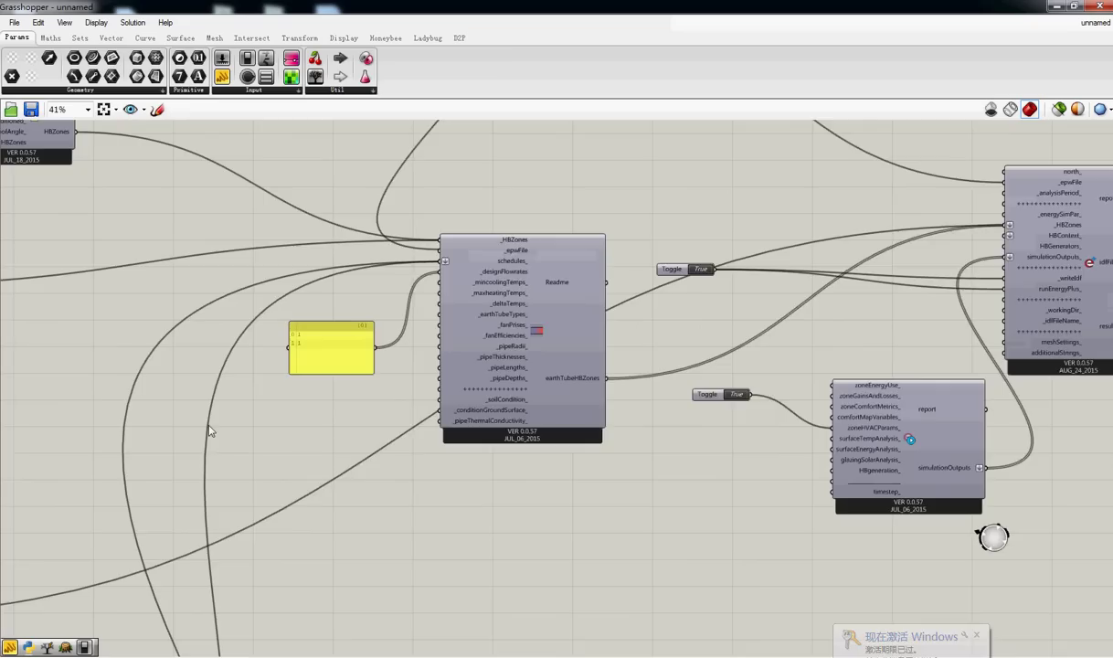
scroll(208, 428, down, 4)
scroll(356, 441, up, 8)
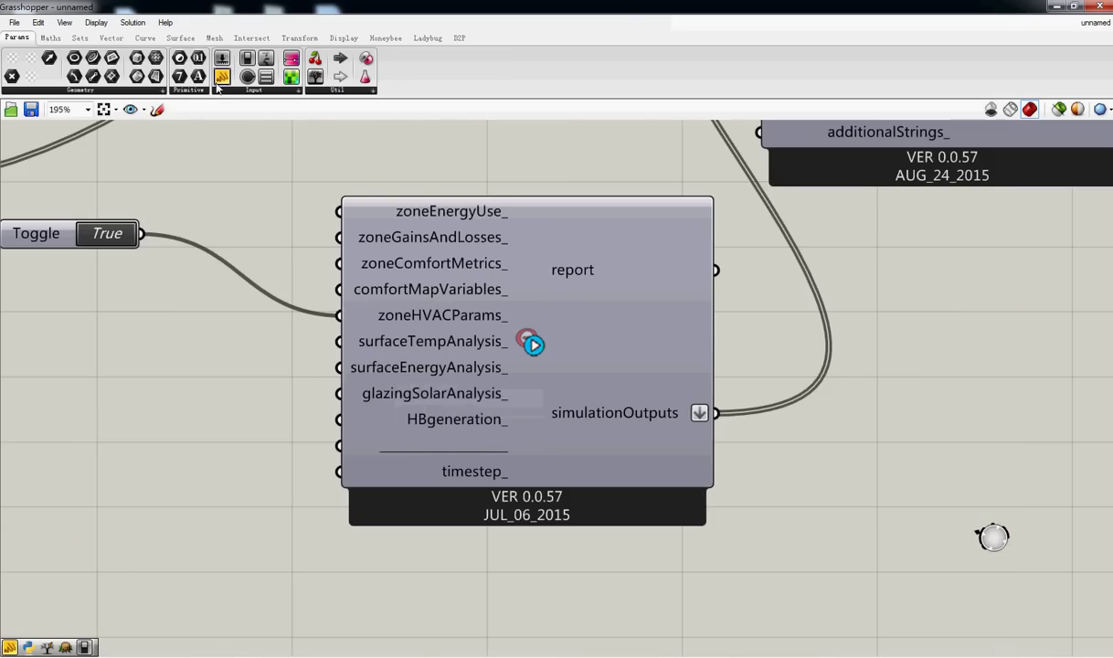
drag(221, 76, 206, 452)
double_click(206, 517)
text(annual)
click(326, 521)
drag(312, 516, 339, 472)
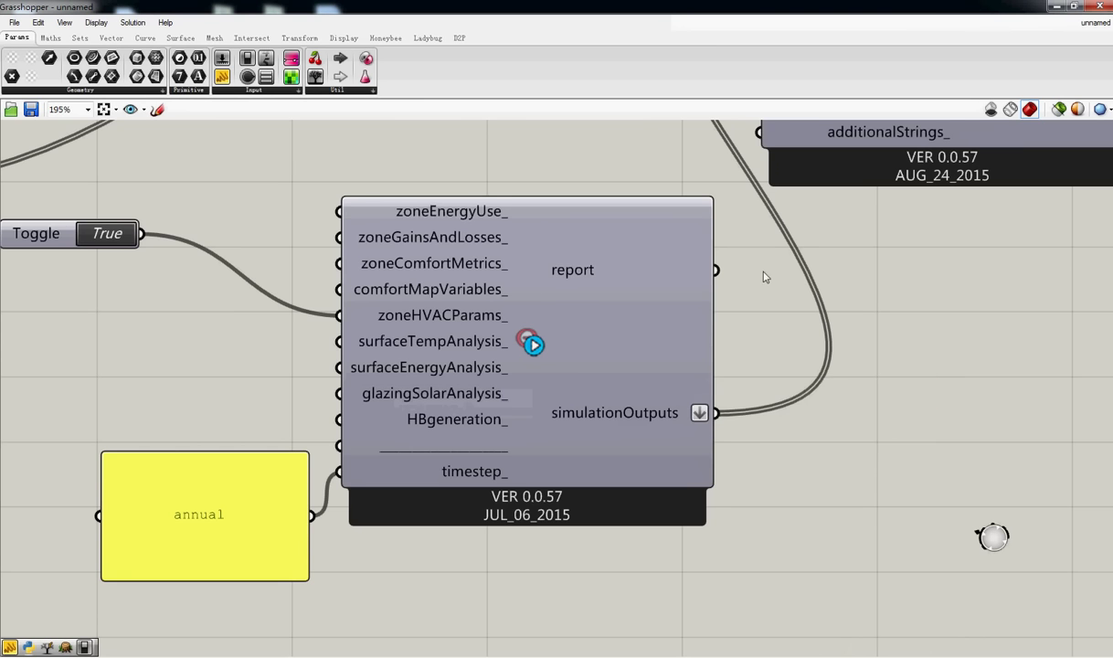
Step: Examine the annual sensible cooling, earth tube cooling and earth tube heating results of both zones in their panels
right_drag(873, 288, 189, 450)
scroll(759, 363, down, 5)
right_drag(900, 359, 519, 422)
scroll(520, 420, up, 3)
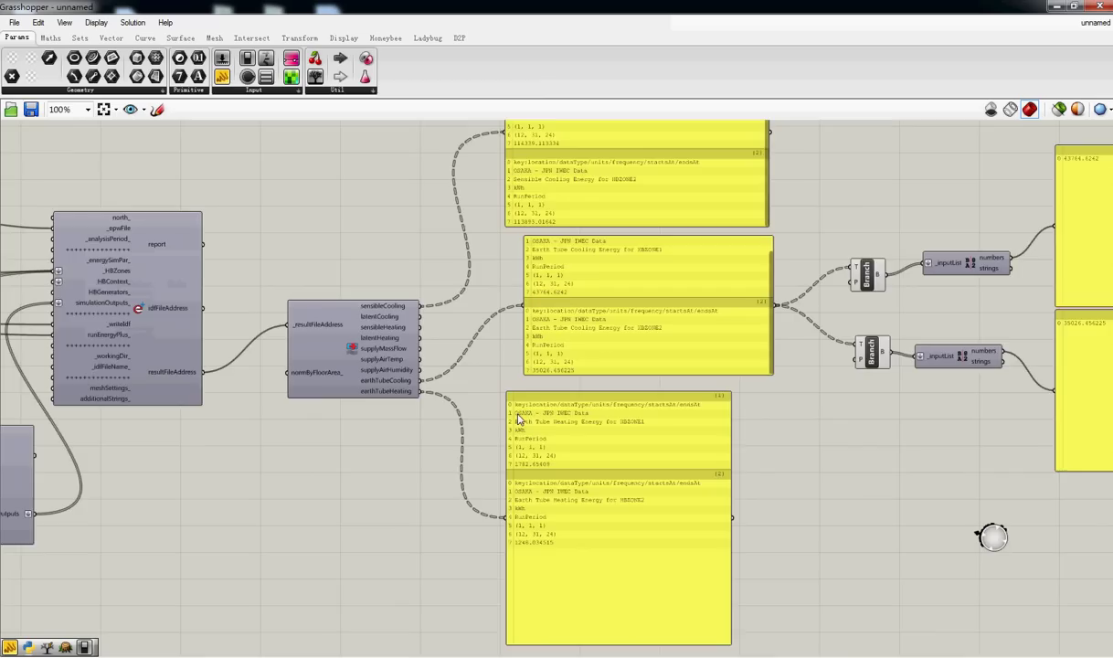
right_drag(940, 463, 496, 464)
right_drag(910, 301, 421, 320)
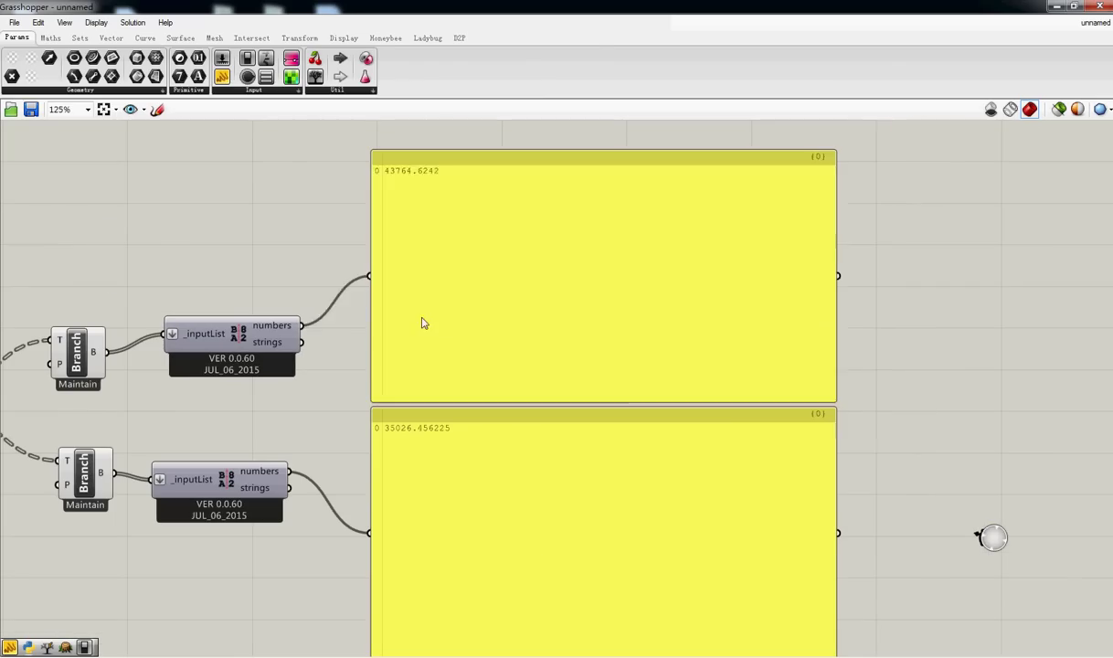
click(422, 323)
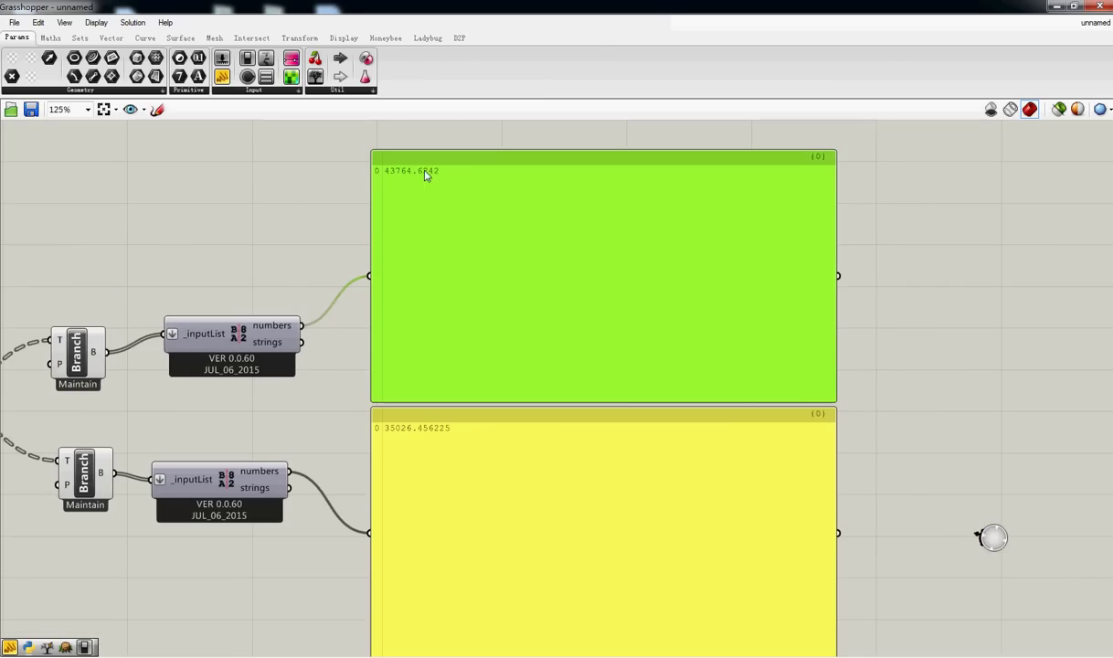
right_drag(149, 355, 428, 341)
scroll(266, 328, down, 2)
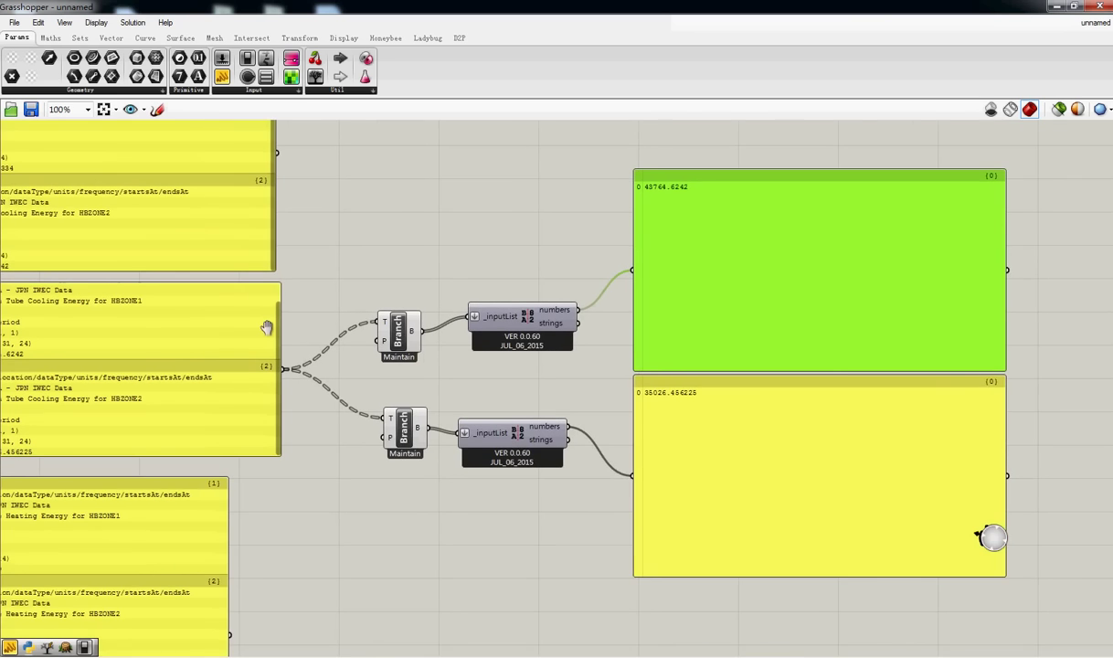
right_drag(267, 328, 672, 313)
right_drag(639, 355, 215, 383)
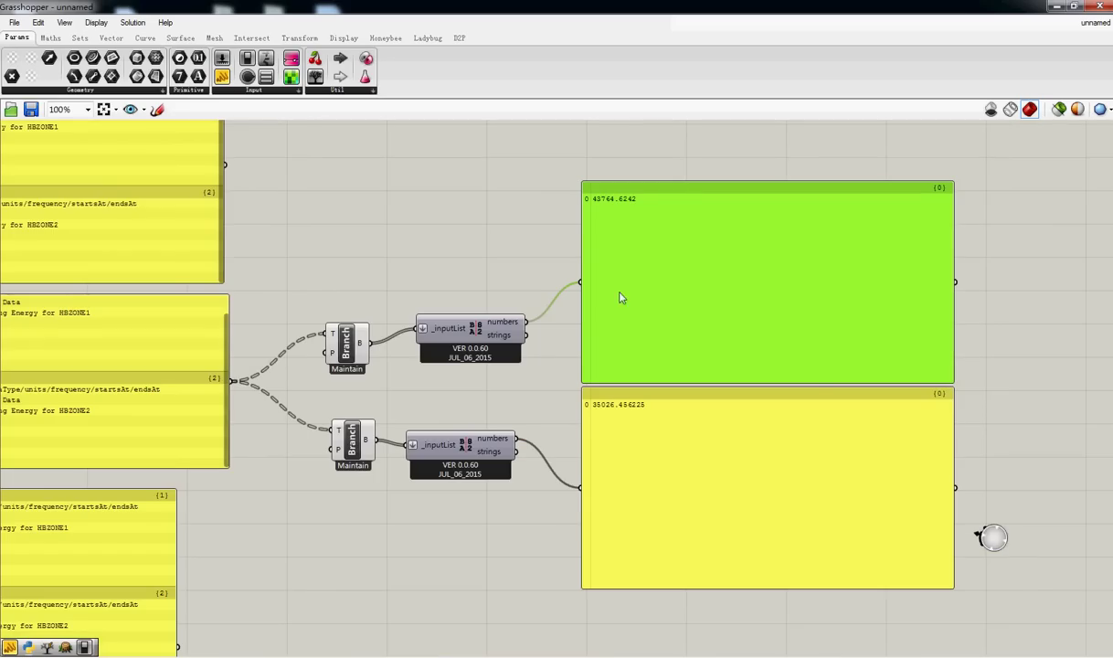
click(691, 473)
click(677, 346)
scroll(676, 380, down, 2)
right_drag(279, 422, 516, 430)
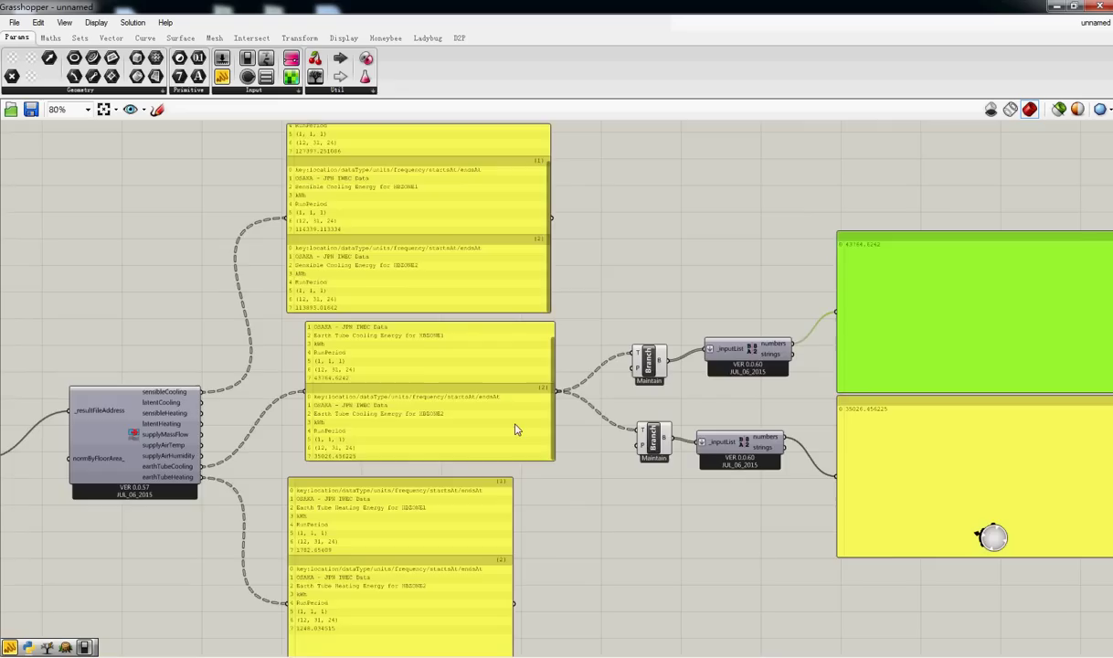
scroll(516, 429, down, 4)
right_drag(310, 412, 383, 393)
scroll(383, 394, up, 3)
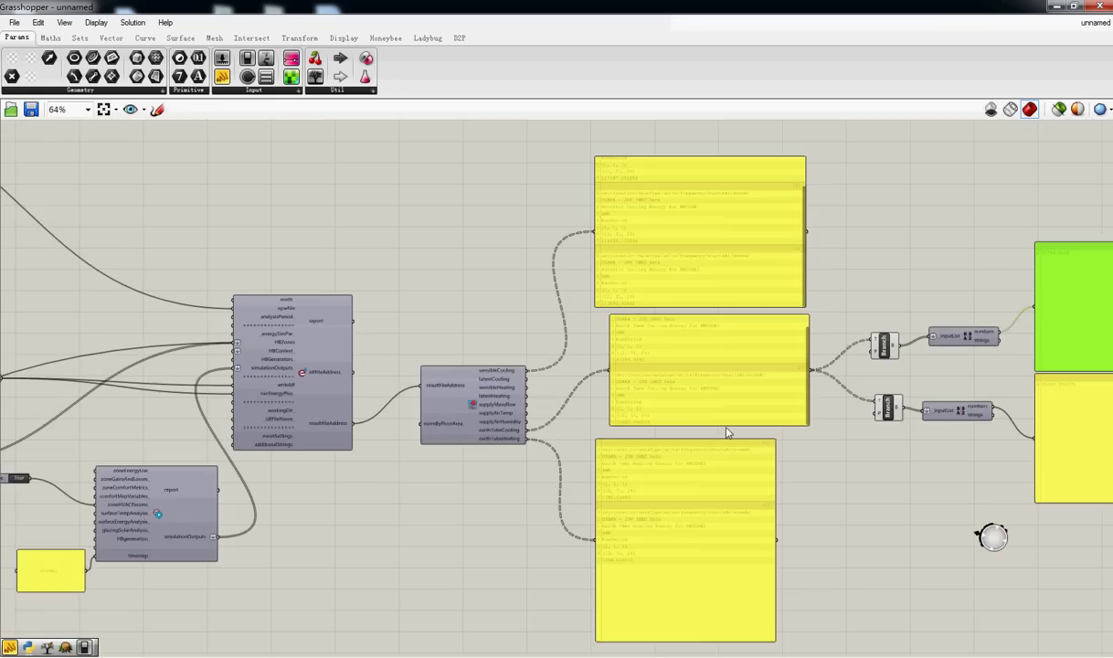
right_drag(826, 416, 703, 413)
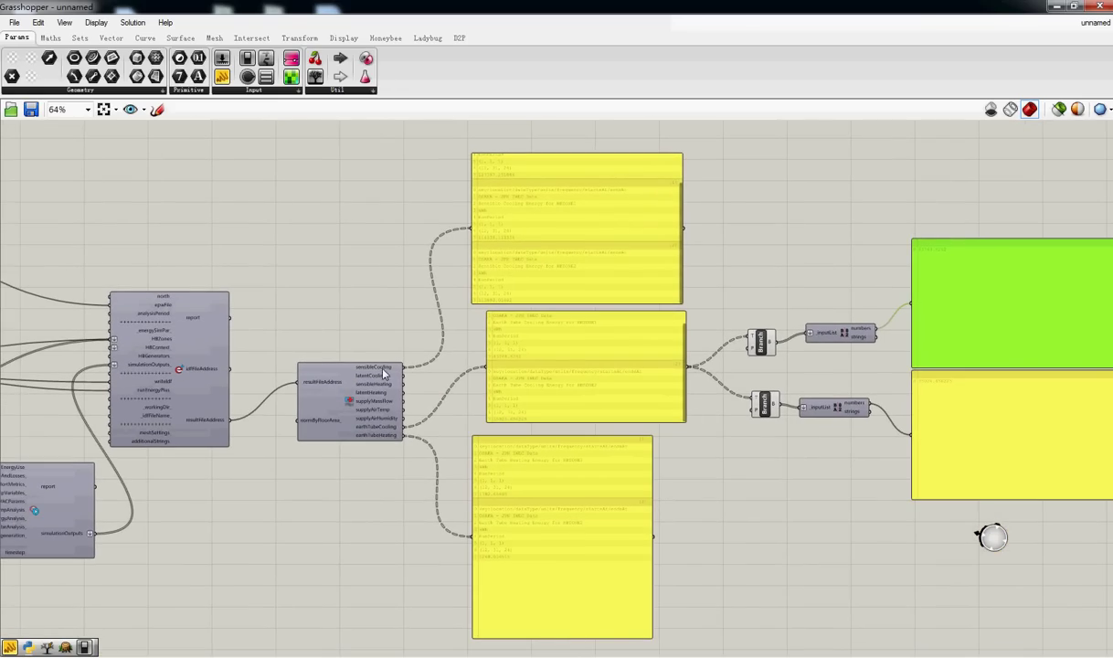
Step: Open the source code of the Honeybee_AddEarthtube component, highlight the author's contact e-mail in the header comments, and close the script editor
right_drag(263, 431, 688, 409)
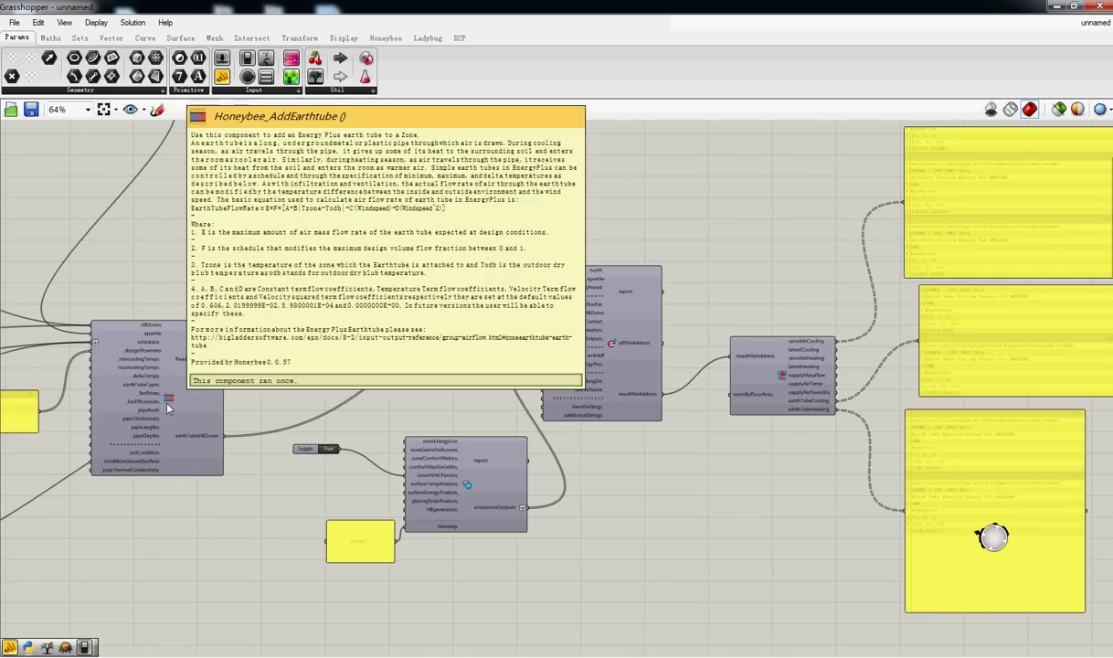
right_drag(168, 408, 425, 414)
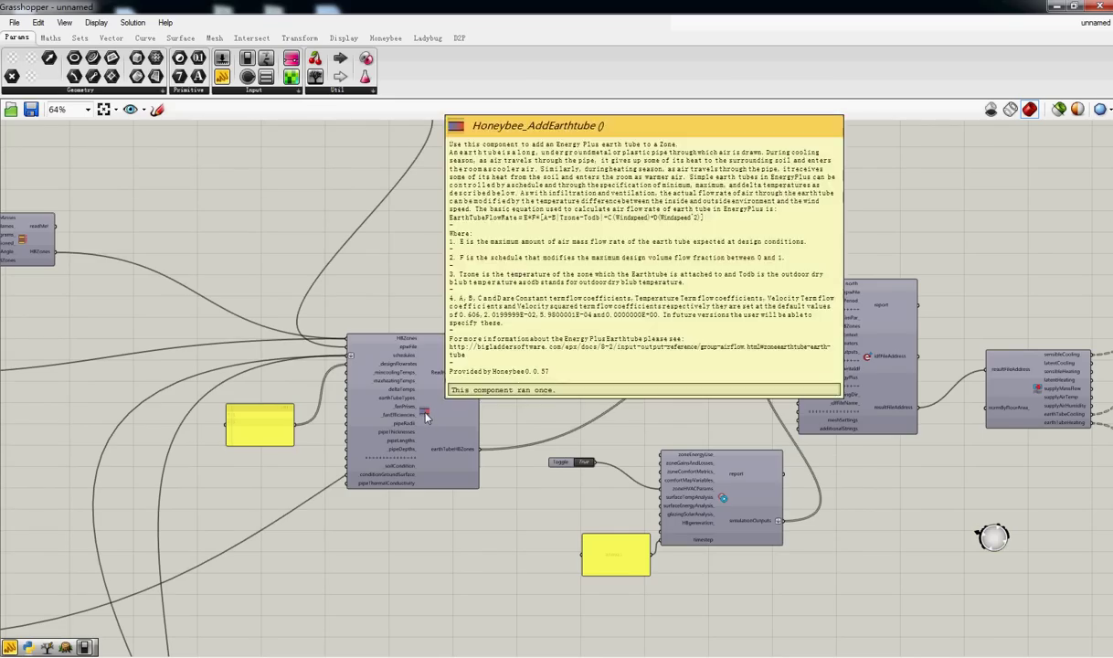
double_click(425, 416)
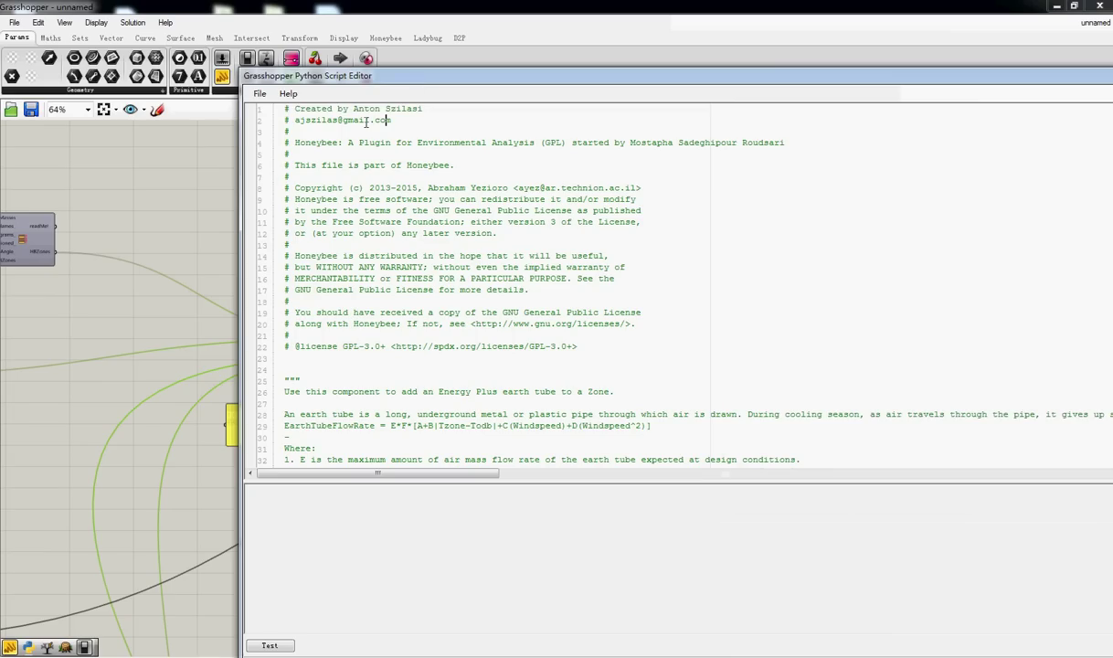
drag(367, 122, 277, 115)
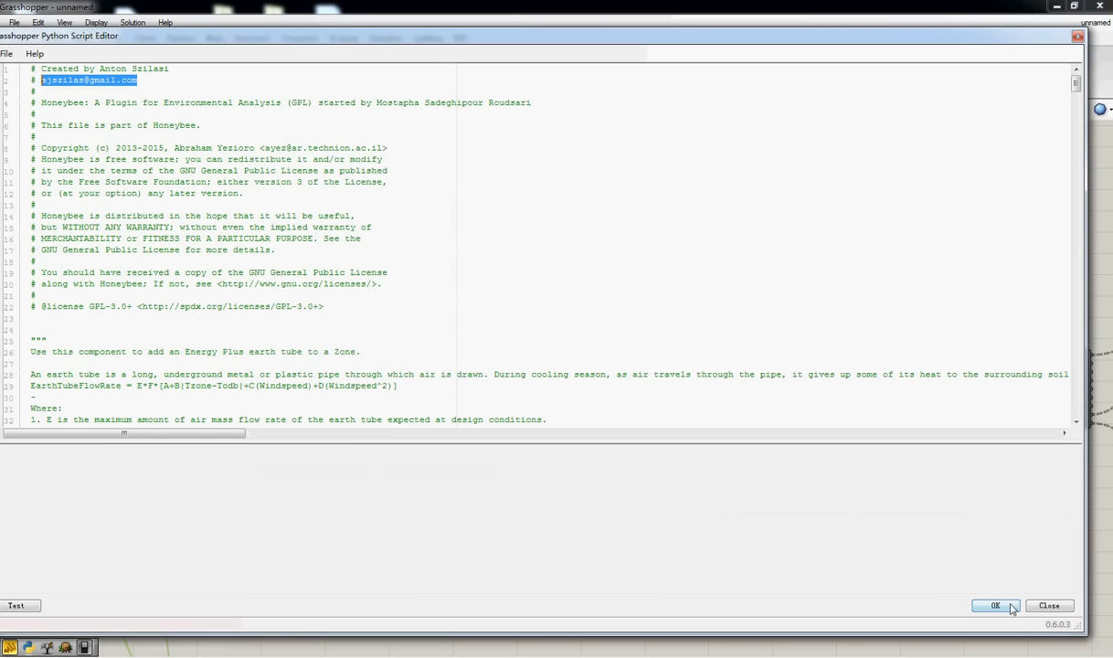
click(996, 606)
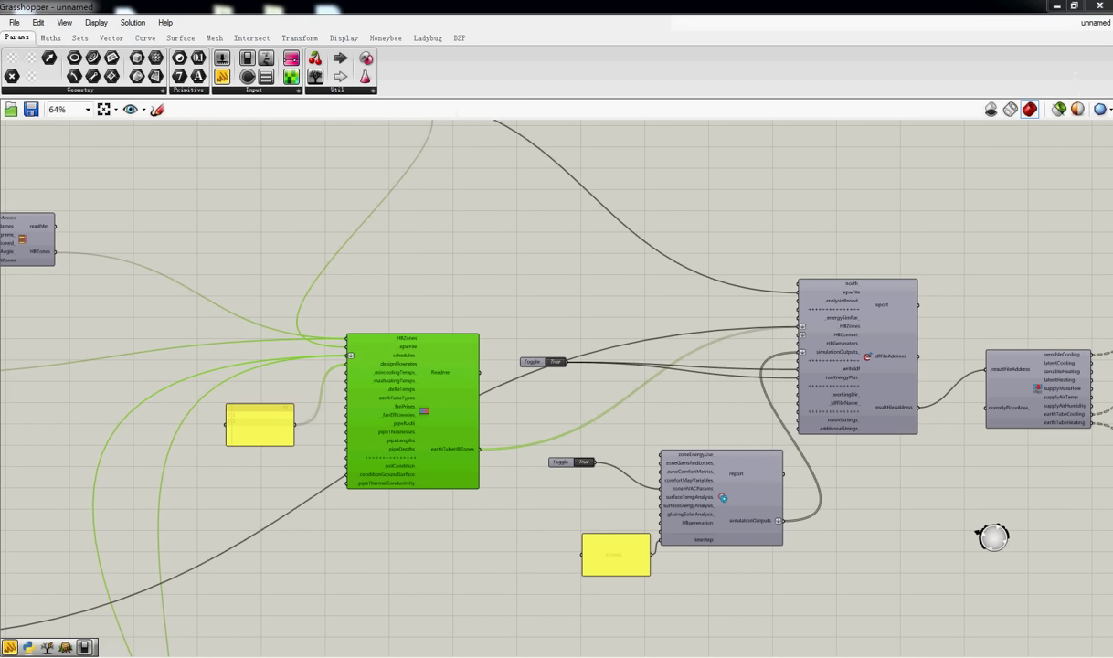
click(734, 169)
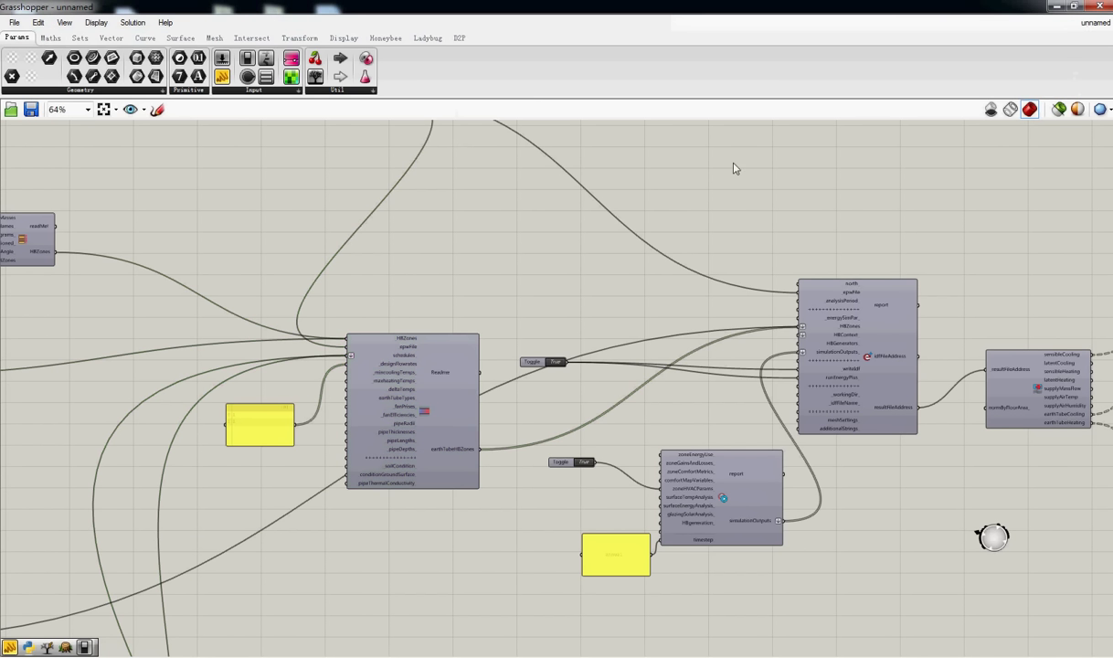
key(alt+Tab)
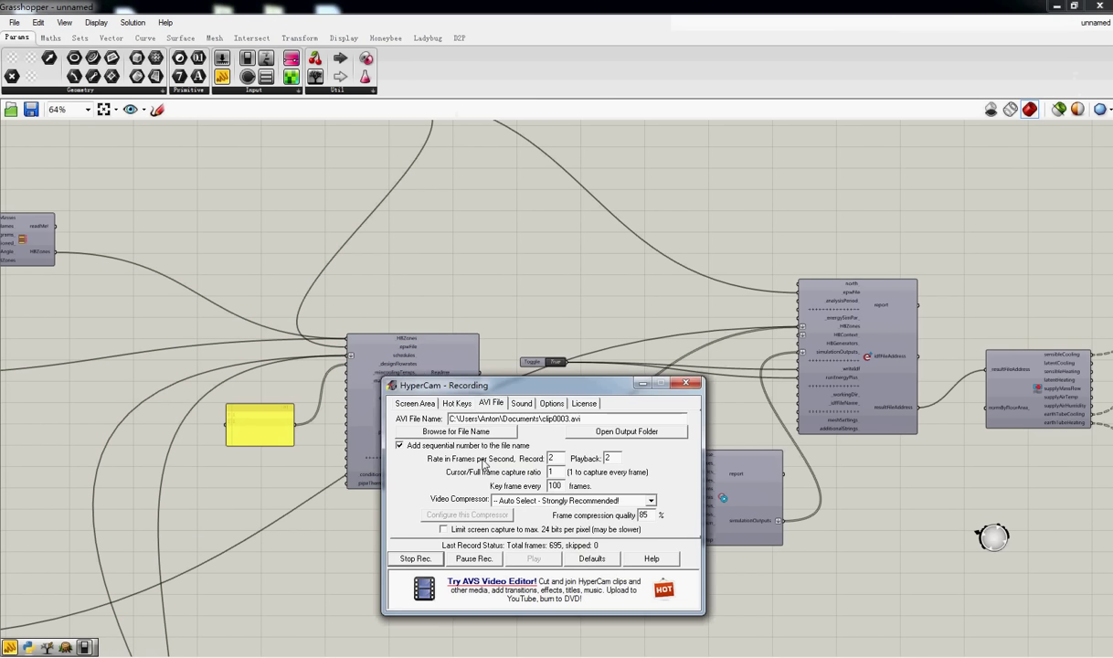